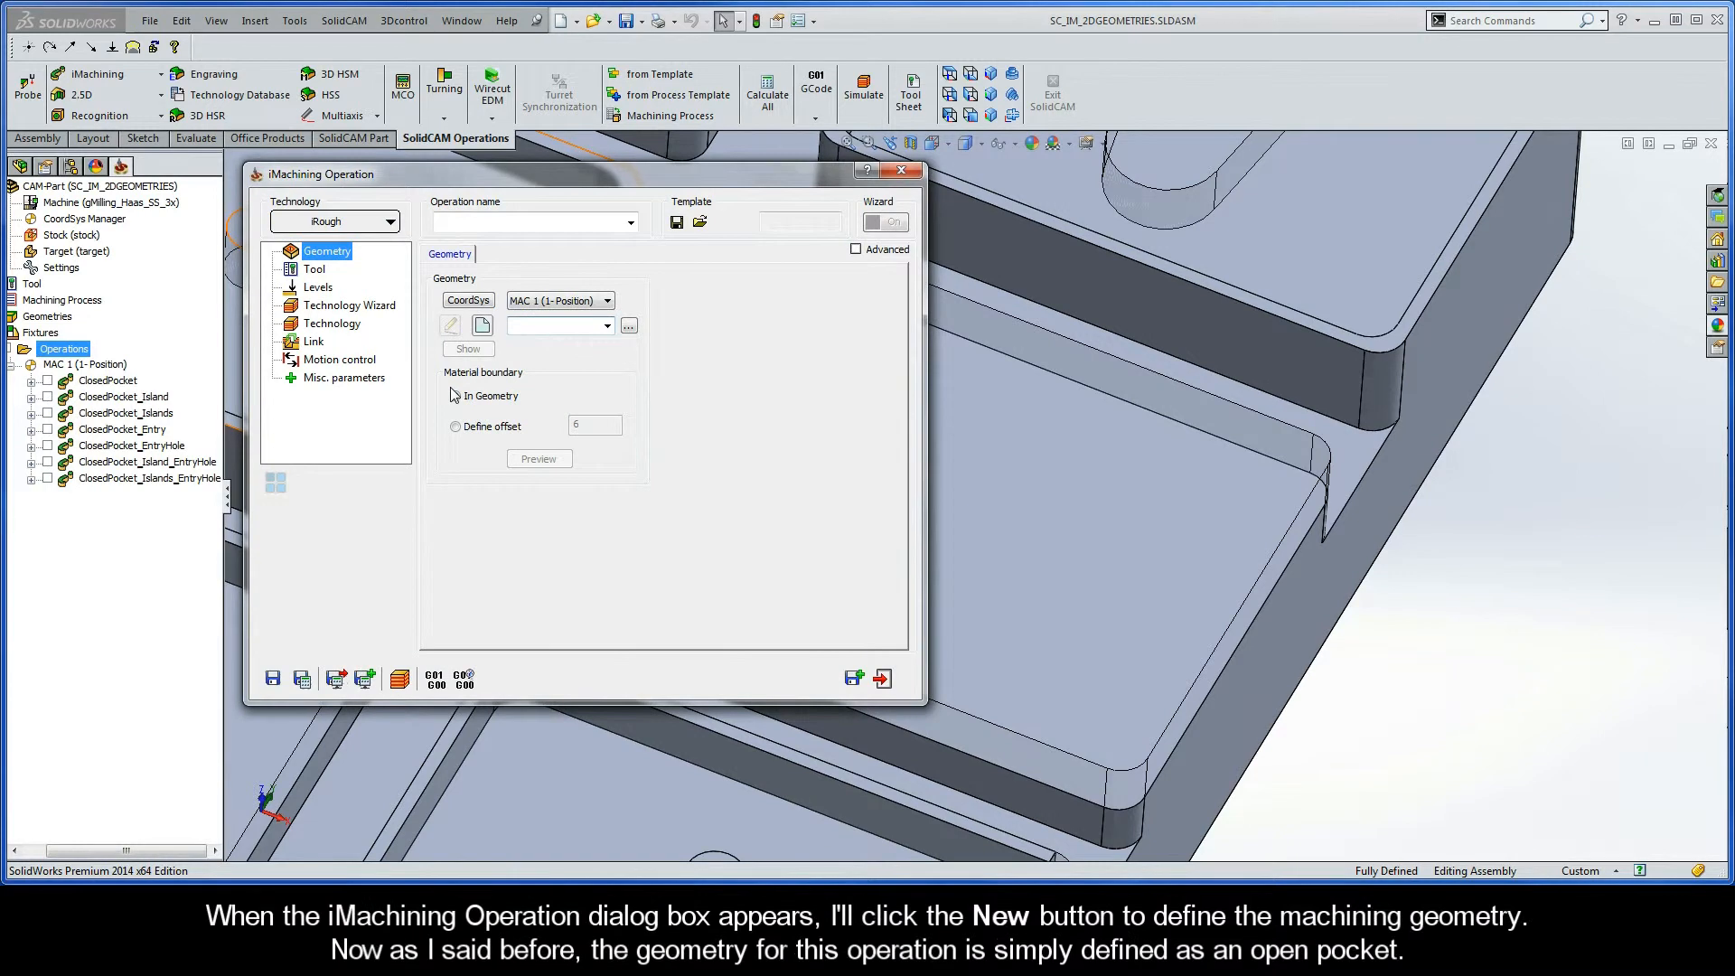
Create a new machining geometry and define its chain from the empty open pocket's bottom contour, closed with Auto-constant Z.
{"action": "left_click", "coordinate": [482, 327]}
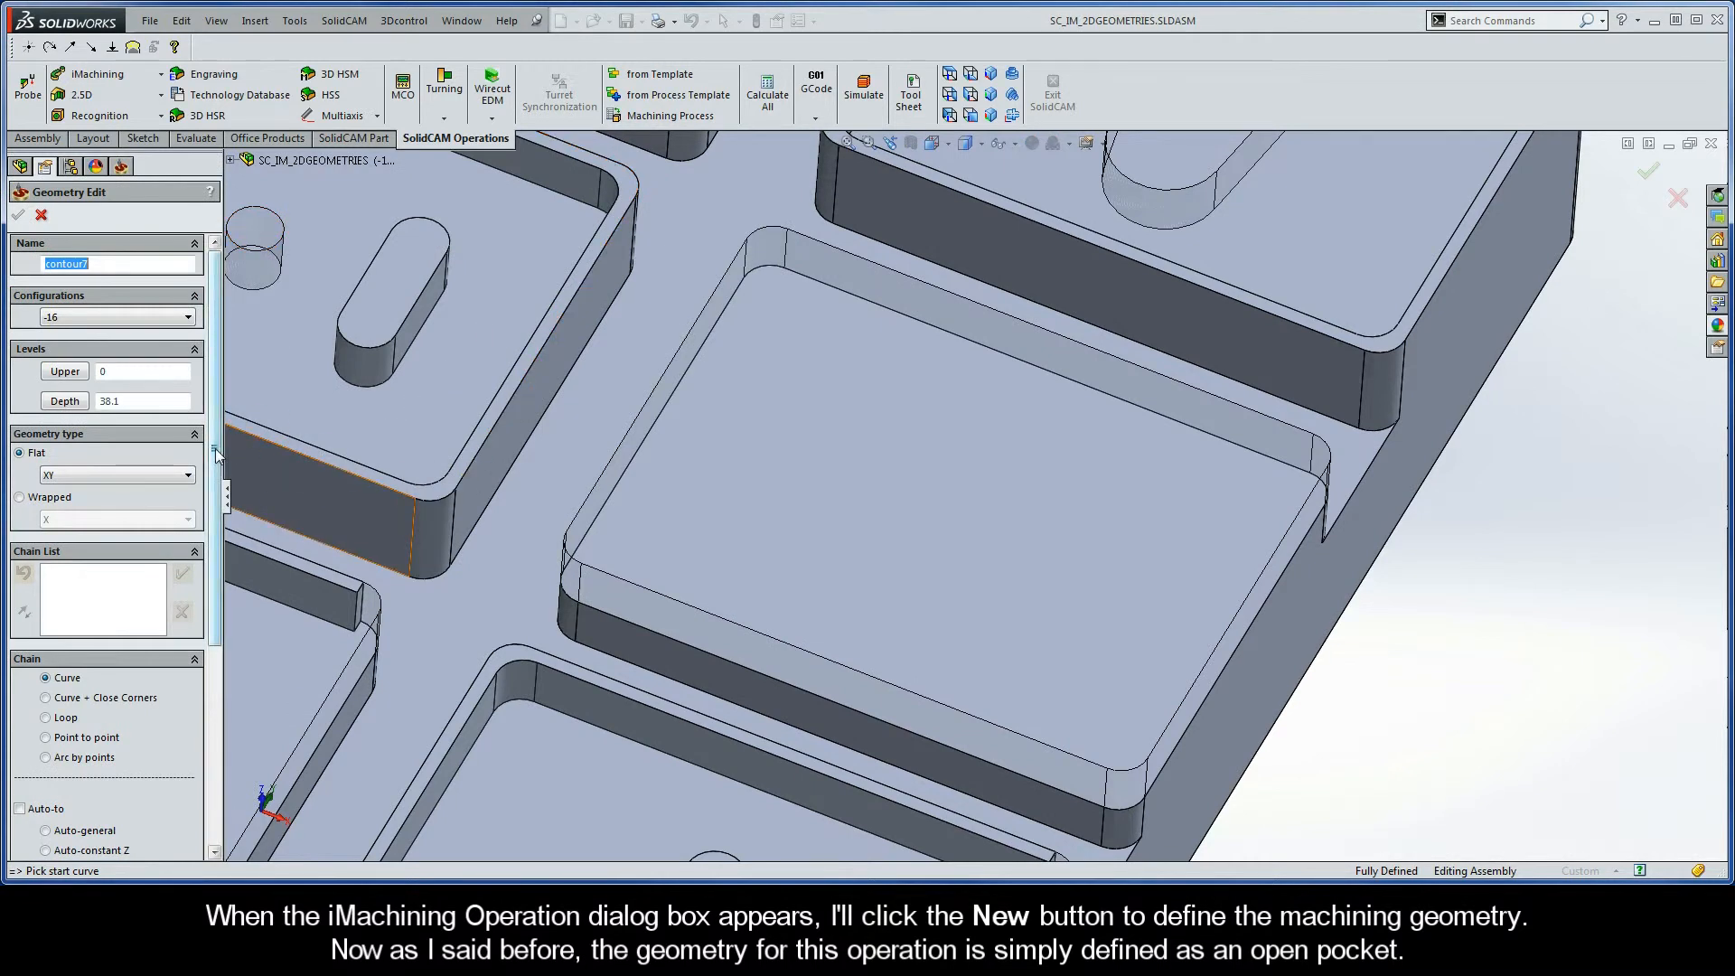
{"action": "scroll", "coordinate": [216, 559], "scroll_direction": "down", "scroll_amount": 4}
{"action": "left_click_drag", "start_coordinate": [214, 553], "coordinate": [218, 566]}
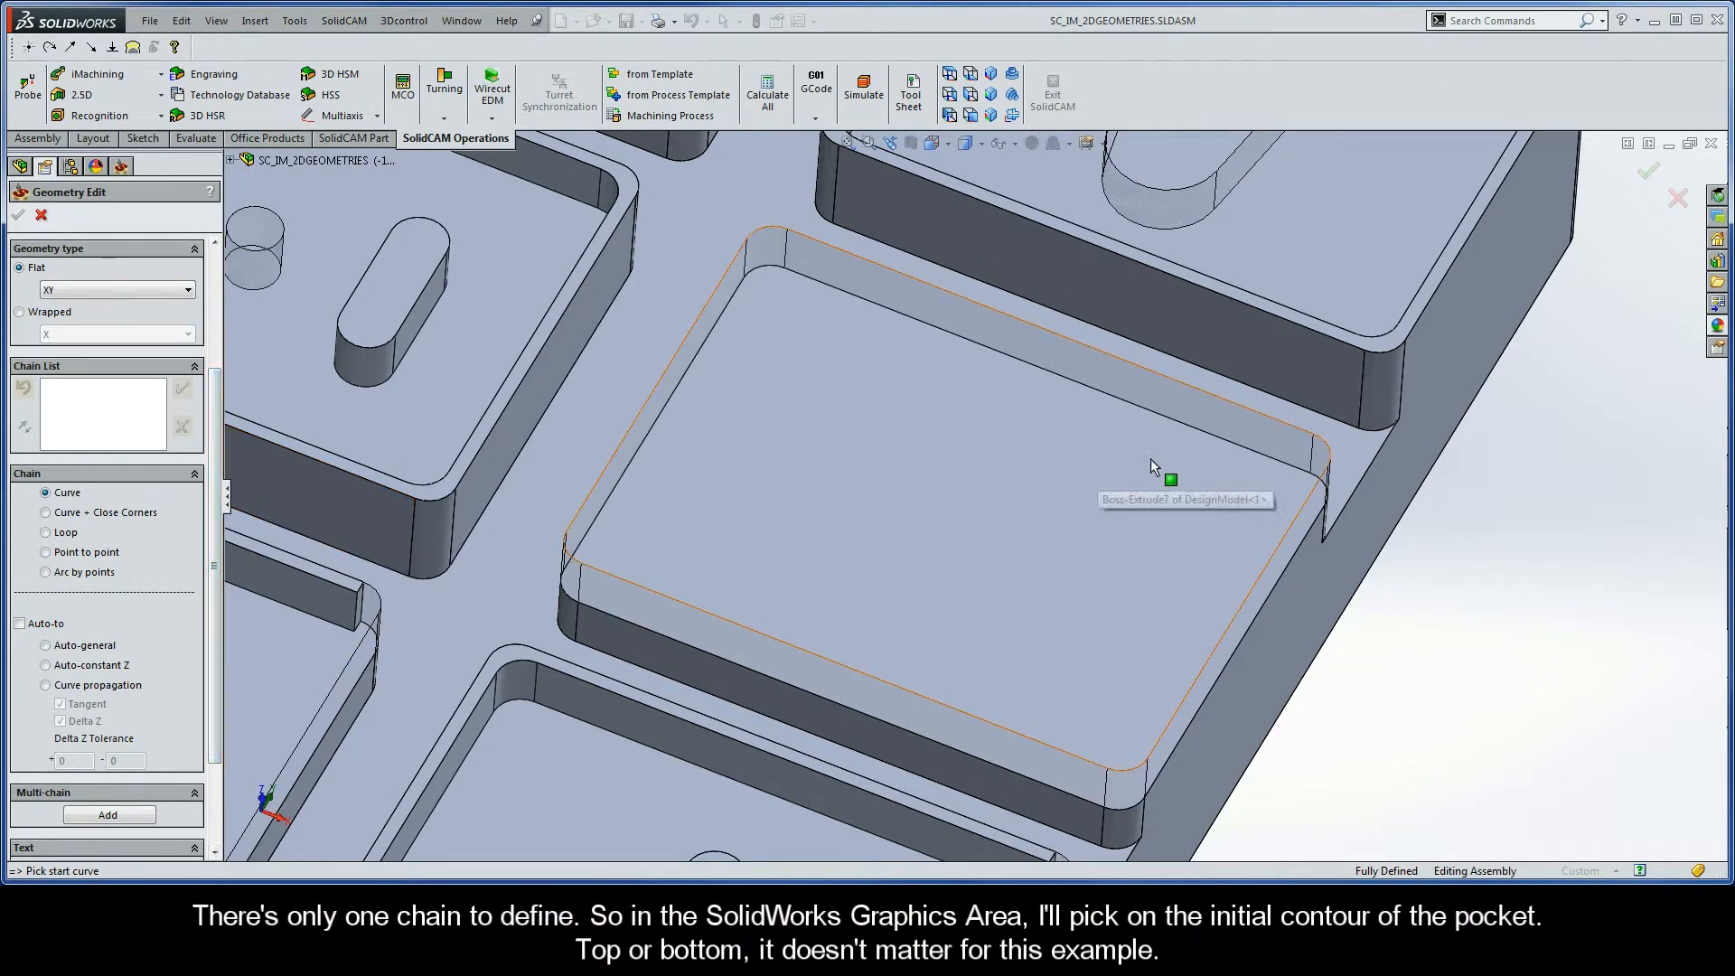
{"action": "left_click", "coordinate": [1295, 552]}
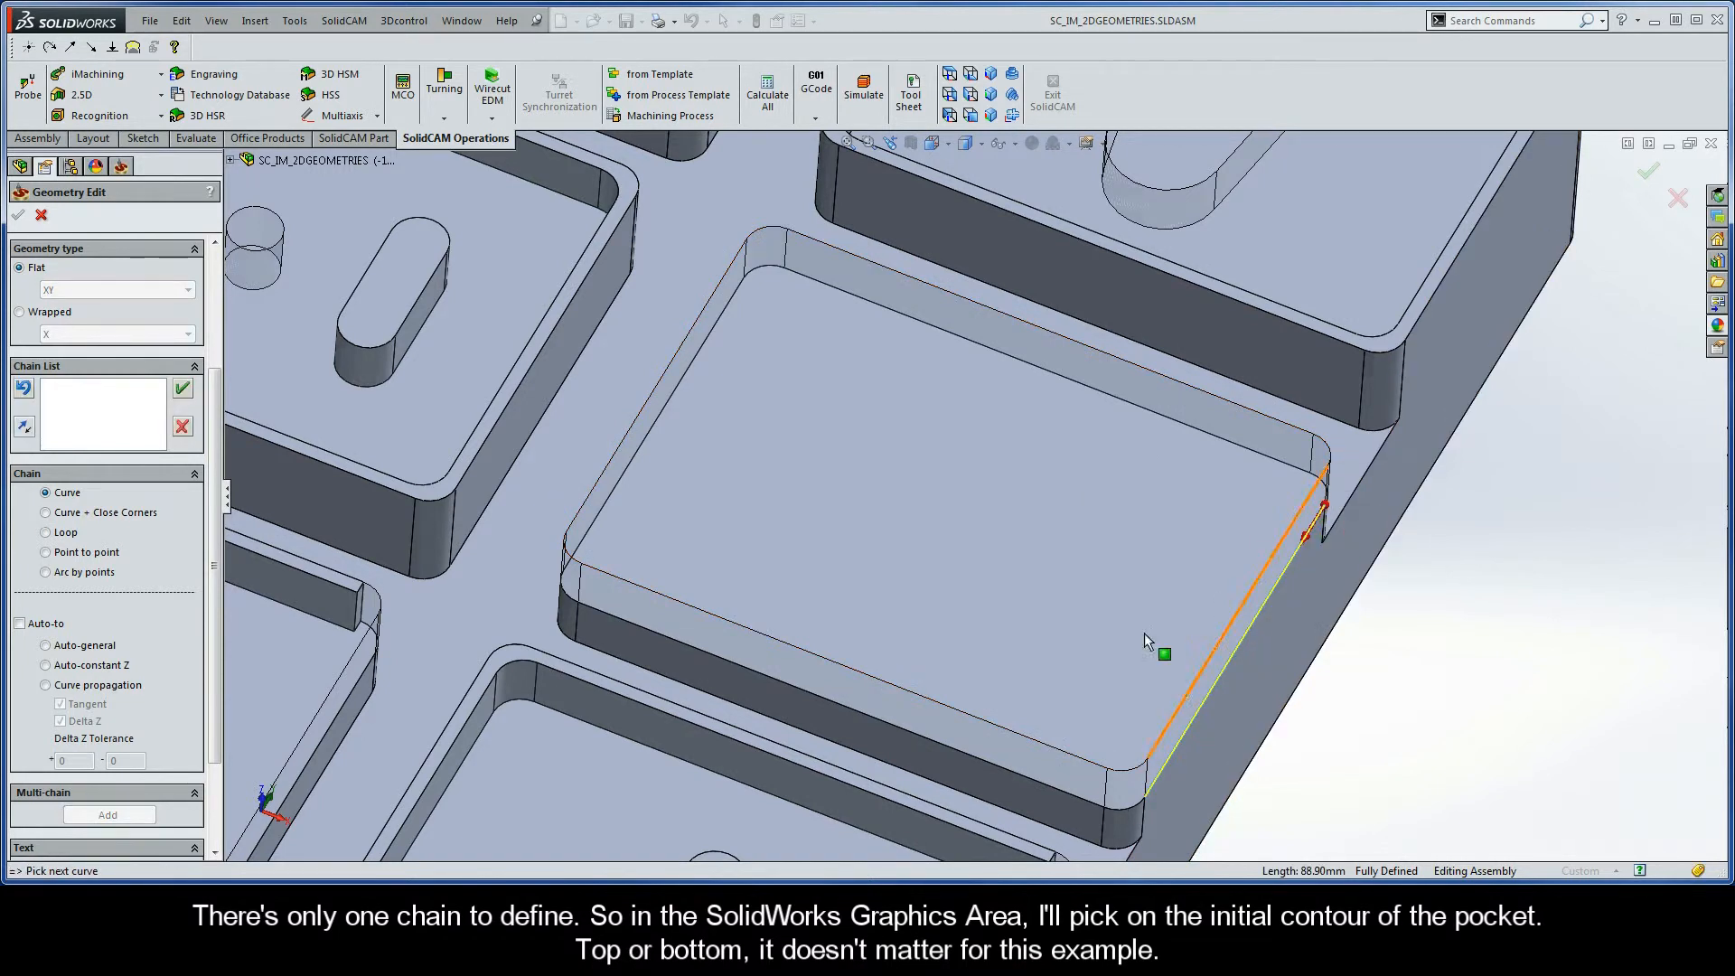
{"action": "left_click", "coordinate": [46, 666]}
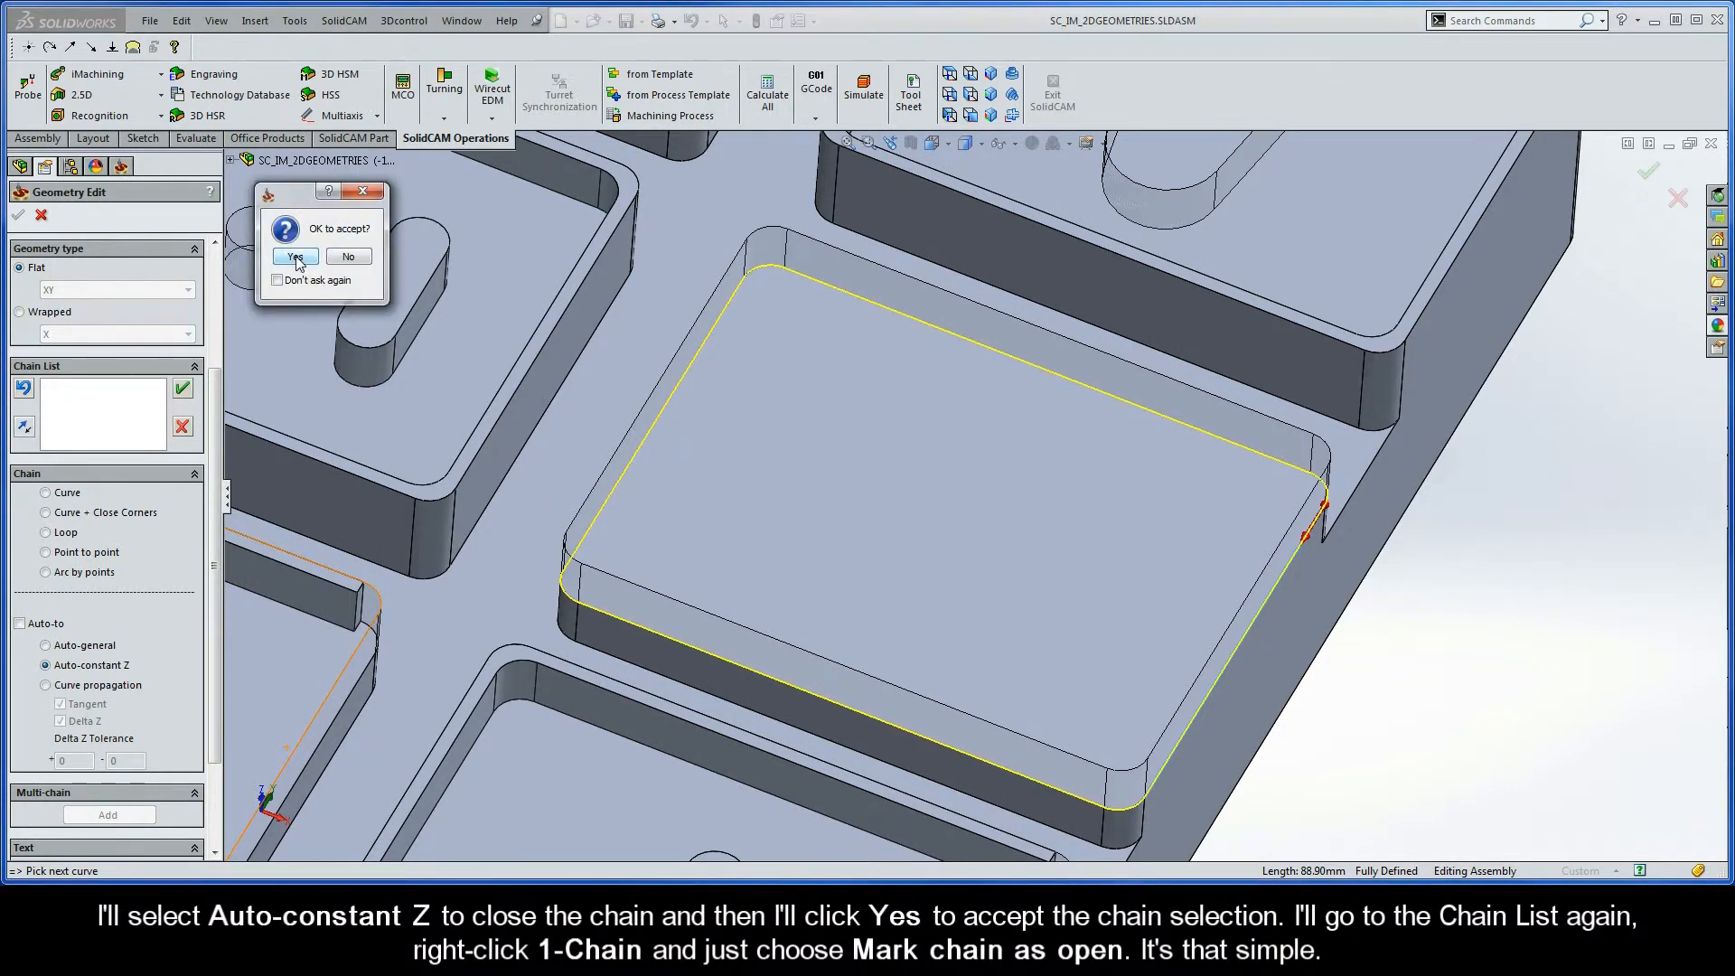
{"action": "left_click", "coordinate": [295, 257]}
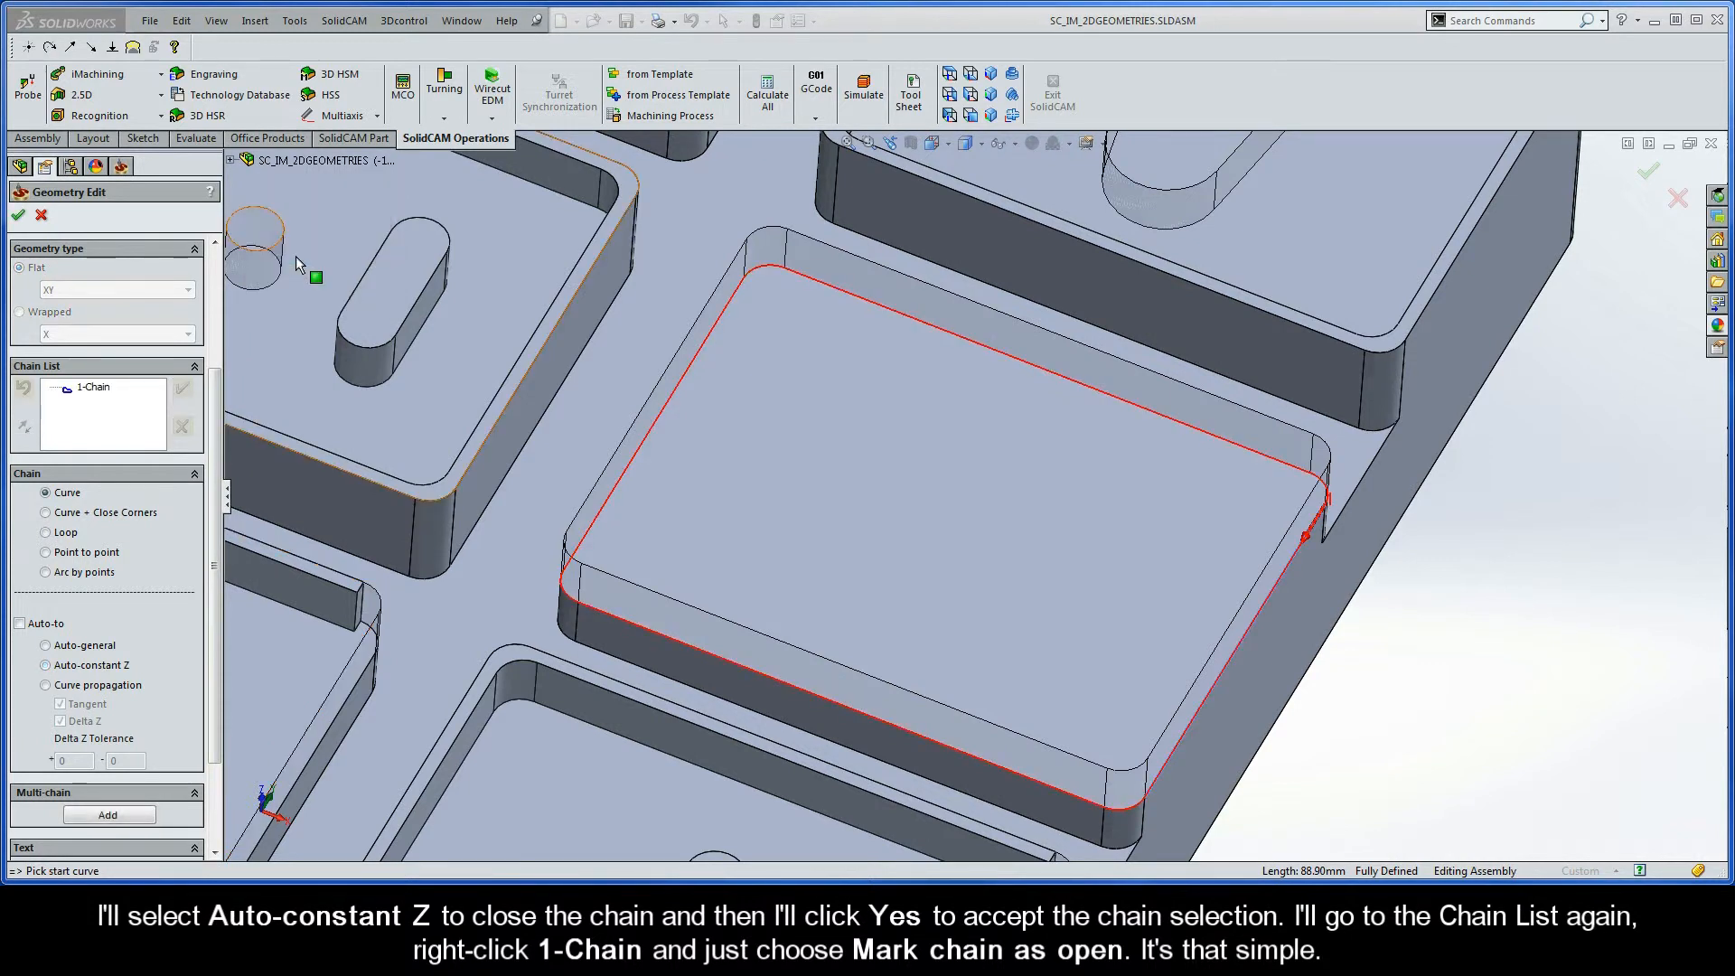
Mark the pocket's whole chain as open and confirm the geometry definition.
{"action": "right_click", "coordinate": [98, 387]}
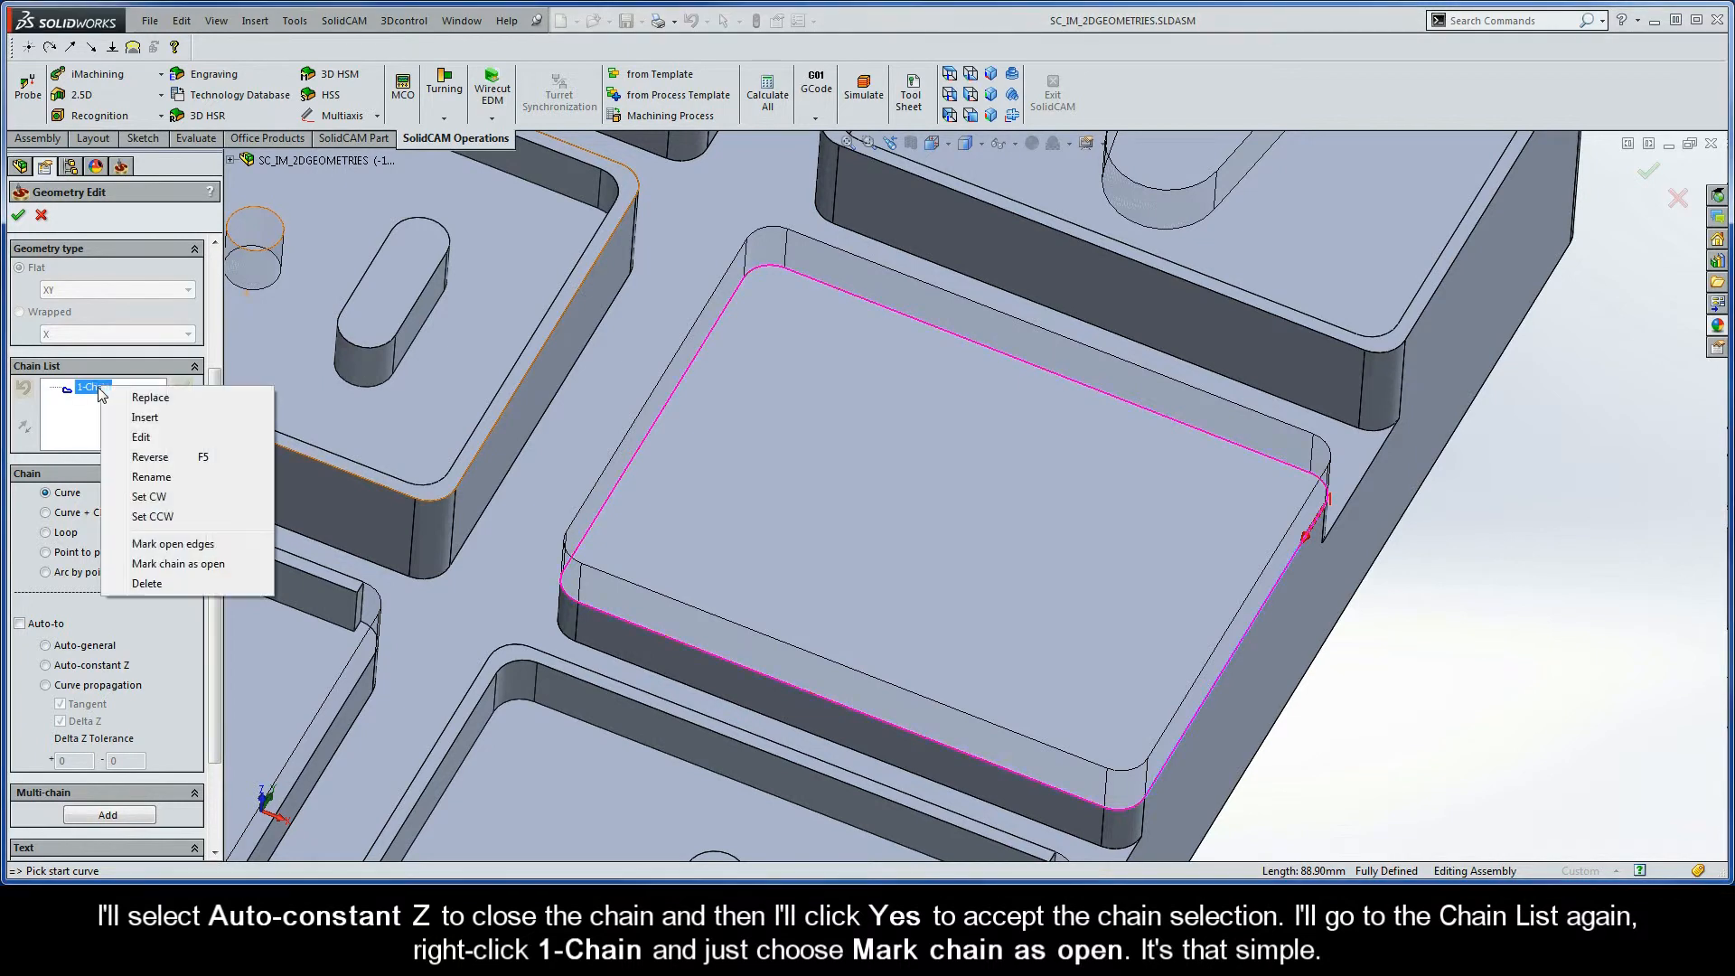
{"action": "left_click", "coordinate": [220, 564]}
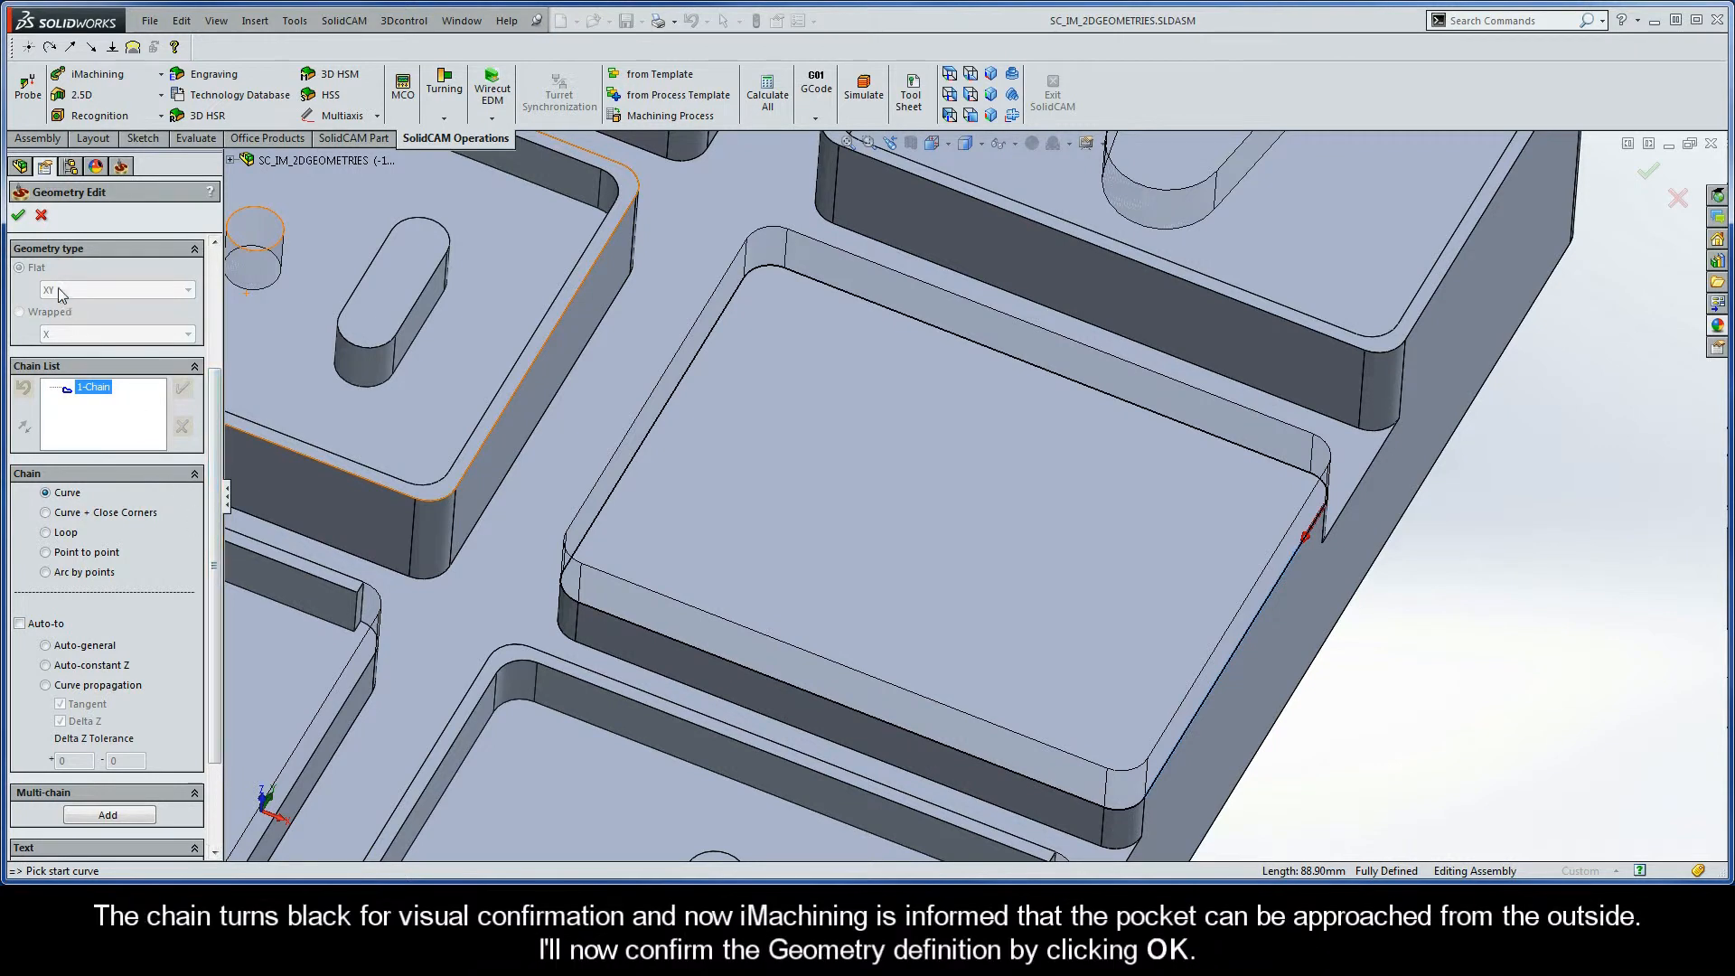
{"action": "left_click", "coordinate": [20, 217]}
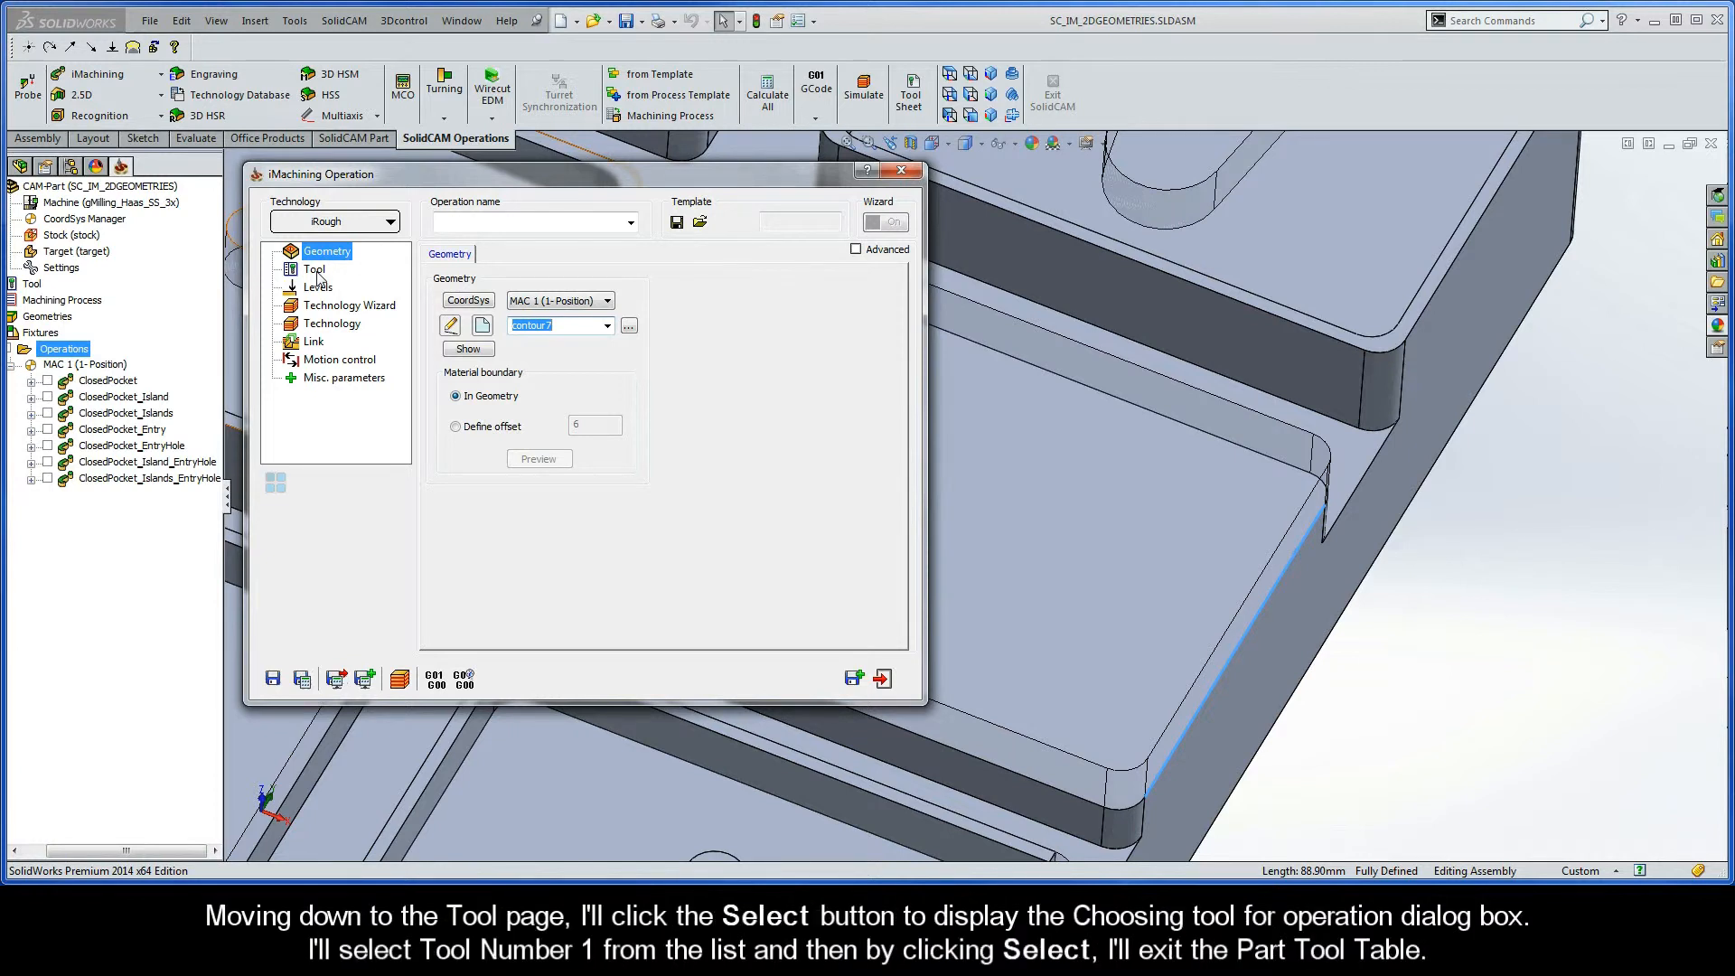
Assign tool number 1, the 8 mm end mill, to the iMachining operation from the part tool table.
{"action": "left_click", "coordinate": [315, 270]}
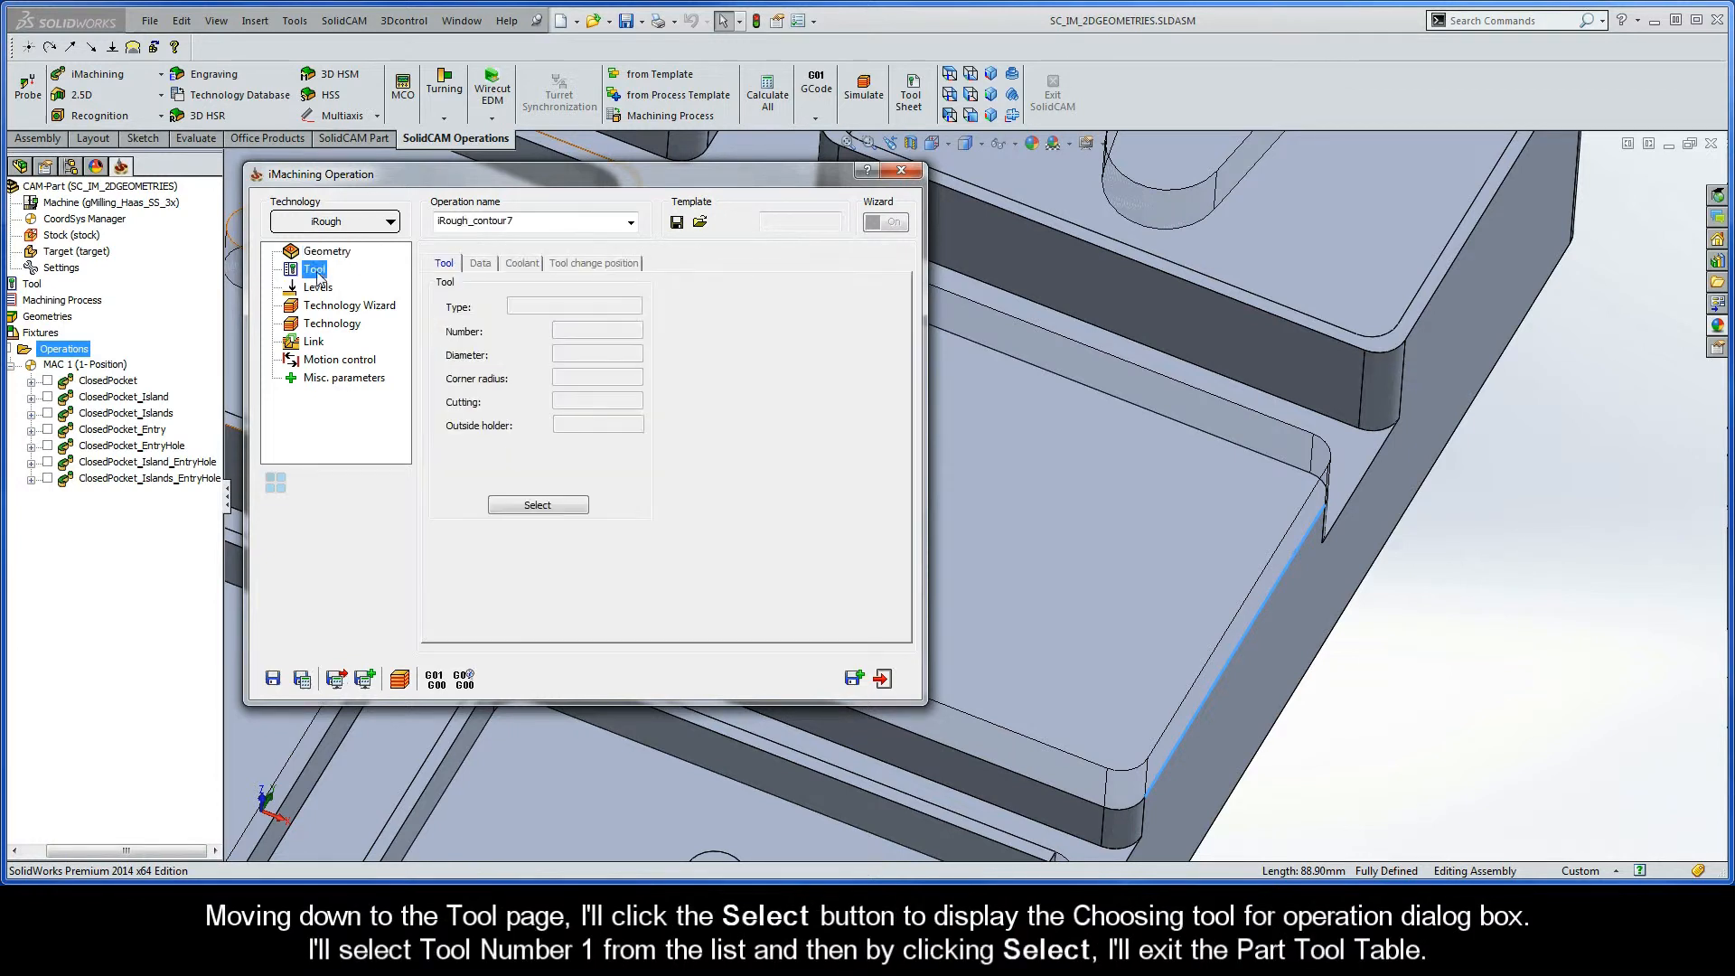
{"action": "left_click", "coordinate": [538, 504]}
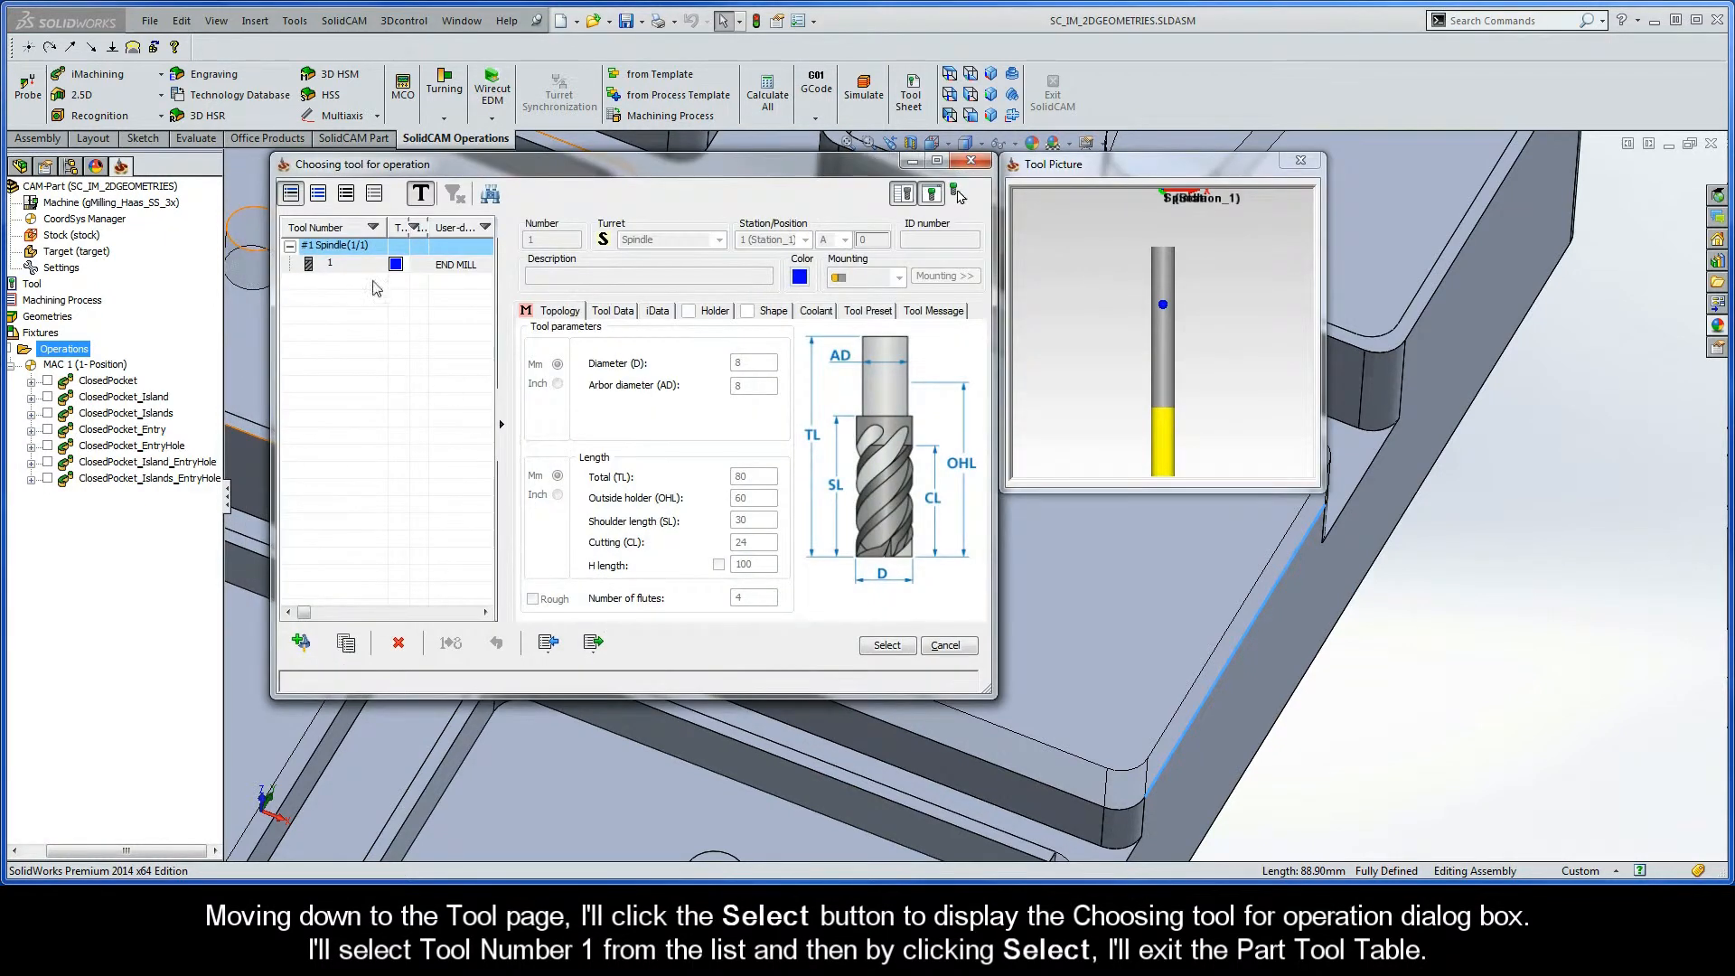
{"action": "left_click", "coordinate": [365, 273]}
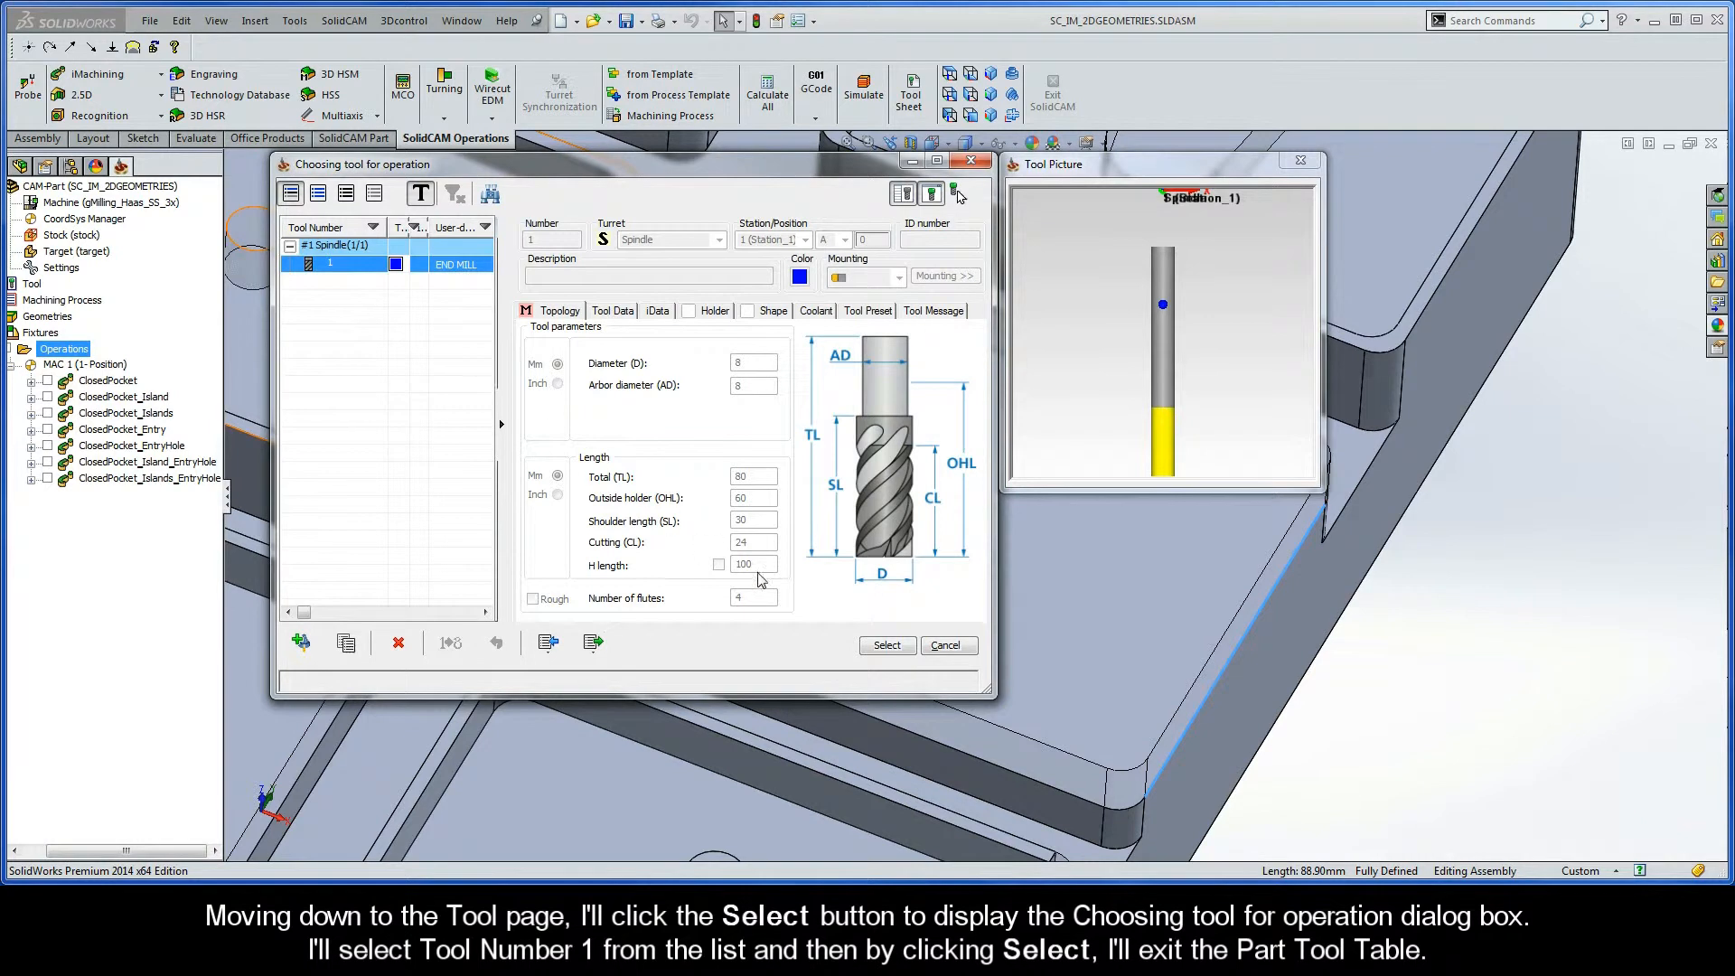
{"action": "left_click", "coordinate": [889, 645]}
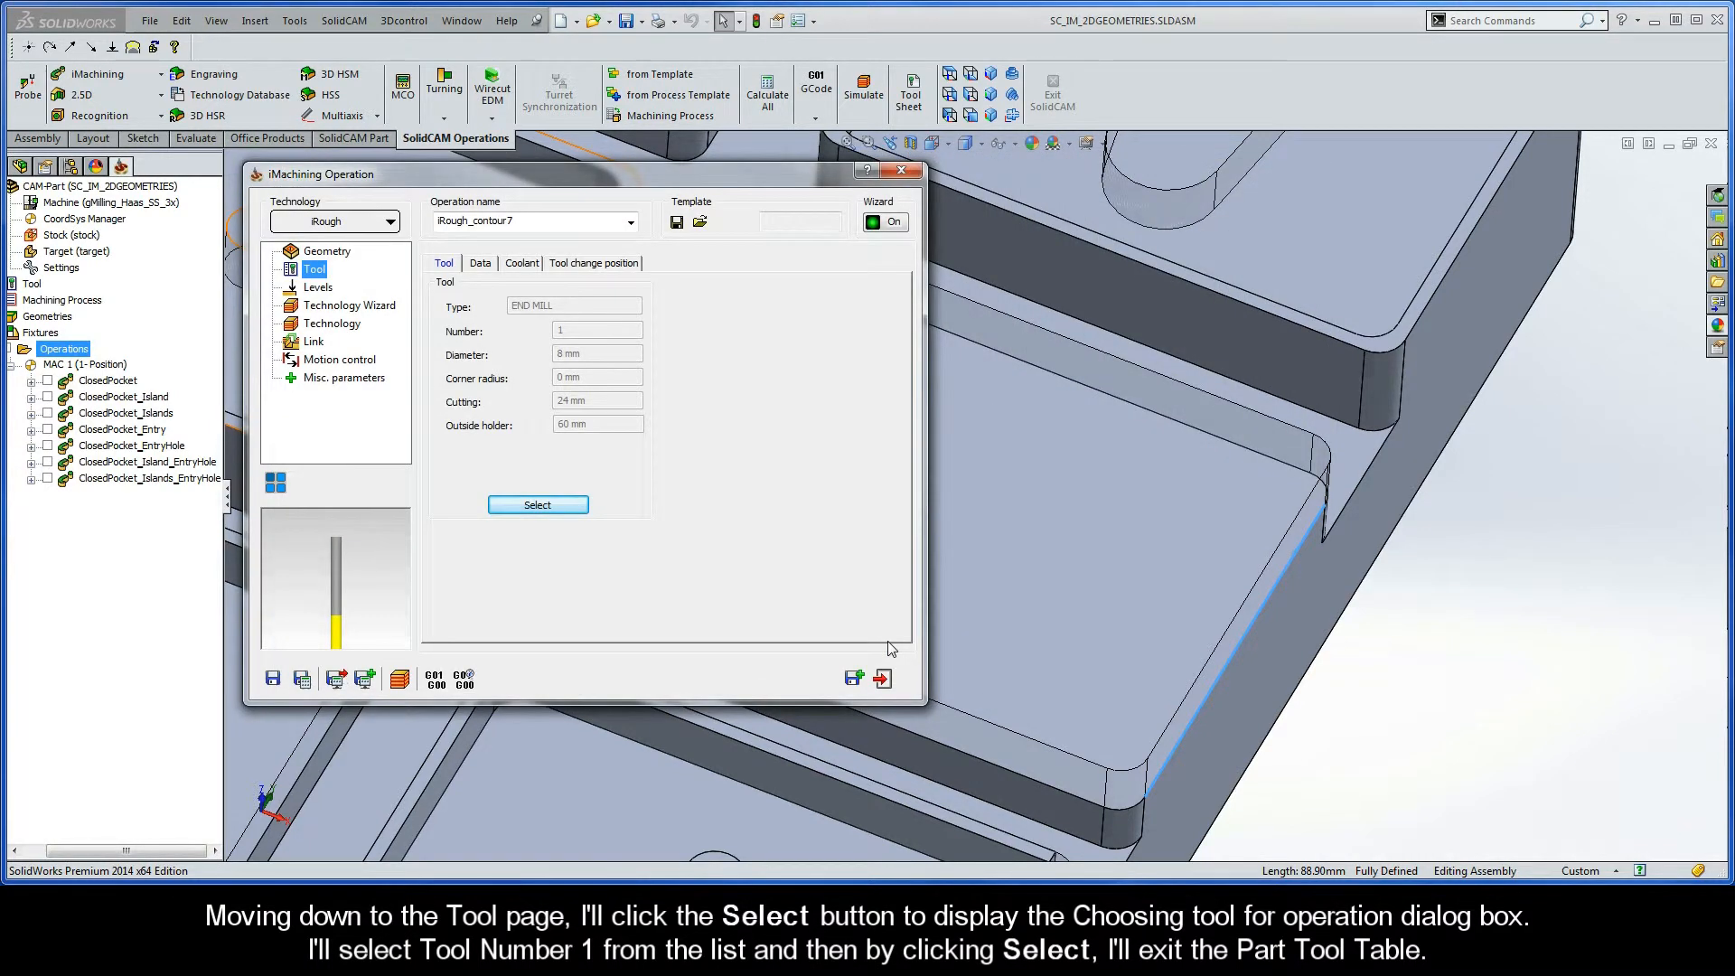
Define the operation's upper milling level by picking the top face of the stock above the open pocket.
{"action": "left_click", "coordinate": [318, 288]}
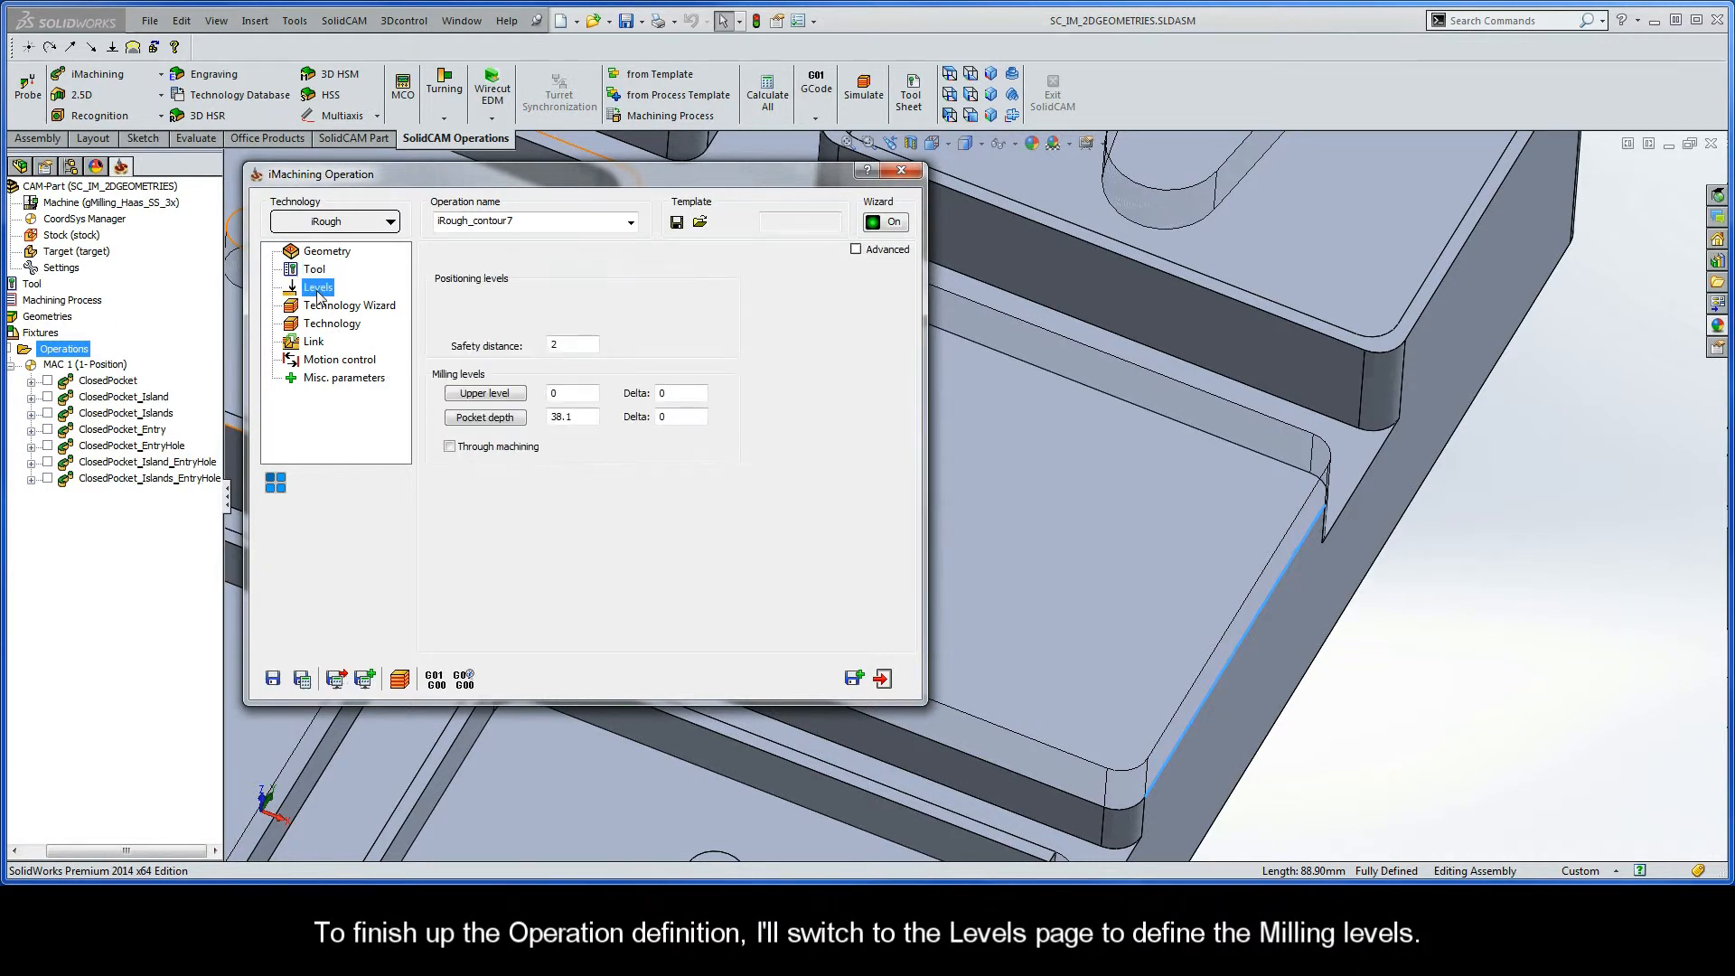
{"action": "left_click", "coordinate": [487, 395]}
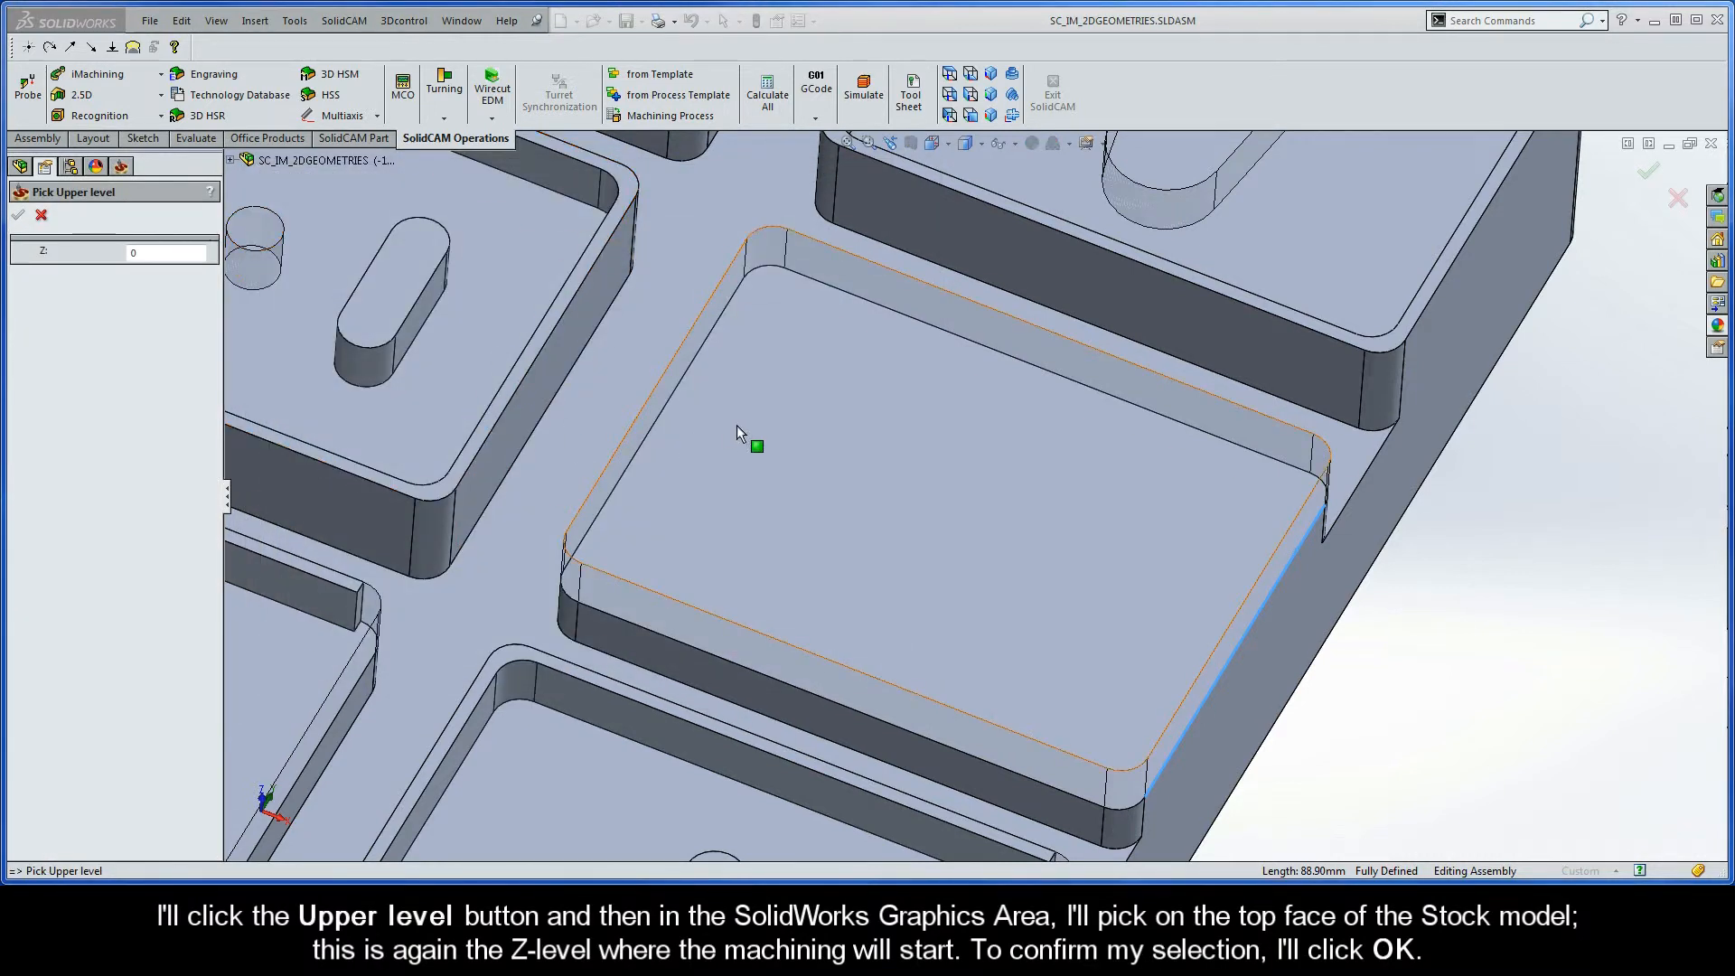
{"action": "left_click", "coordinate": [735, 425]}
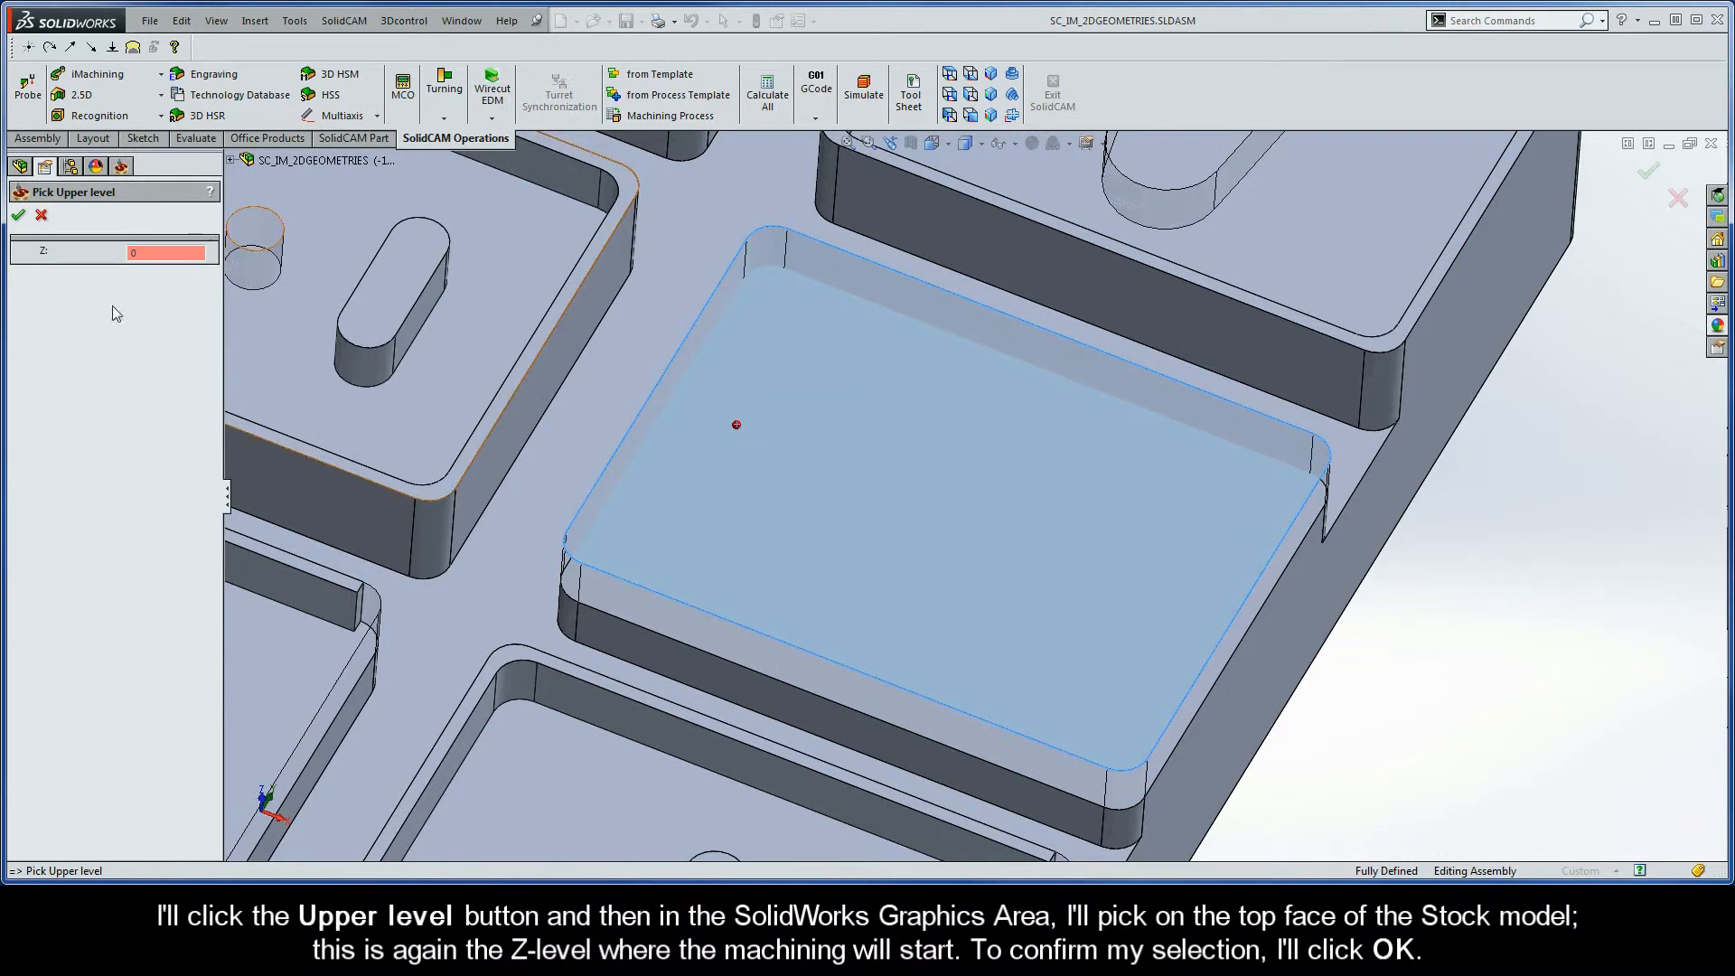
{"action": "left_click", "coordinate": [19, 217]}
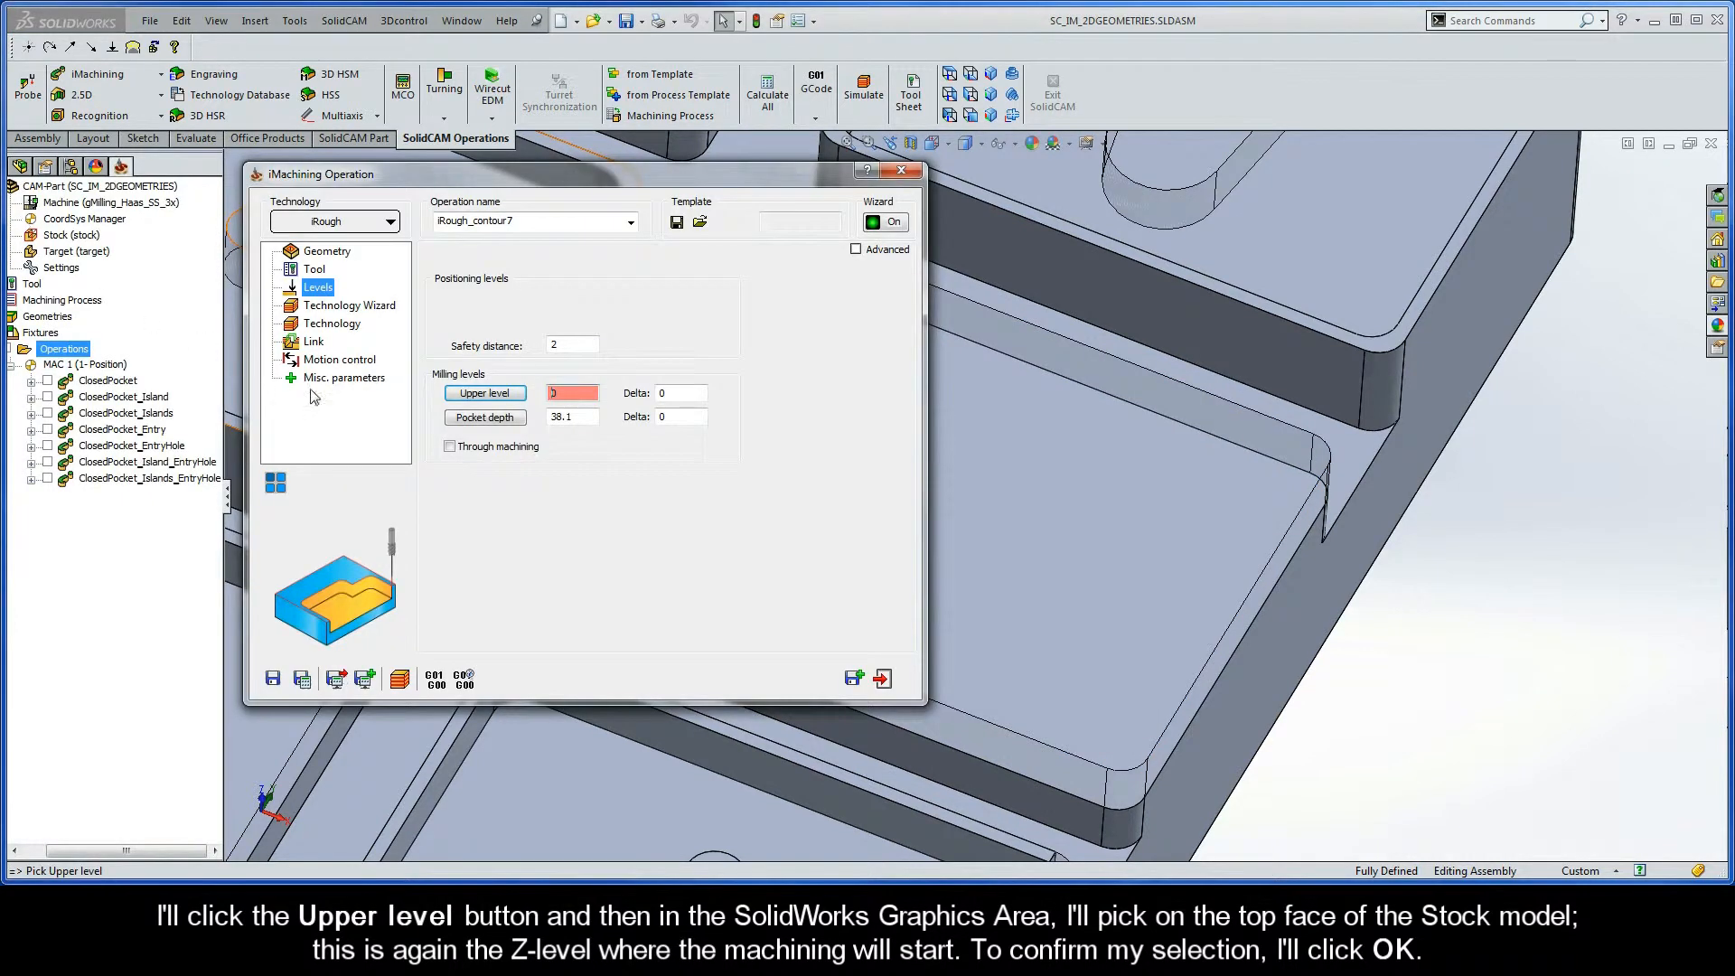
Define the pocket depth by picking a corner point on the open pocket's bottom edge.
{"action": "left_click", "coordinate": [486, 420]}
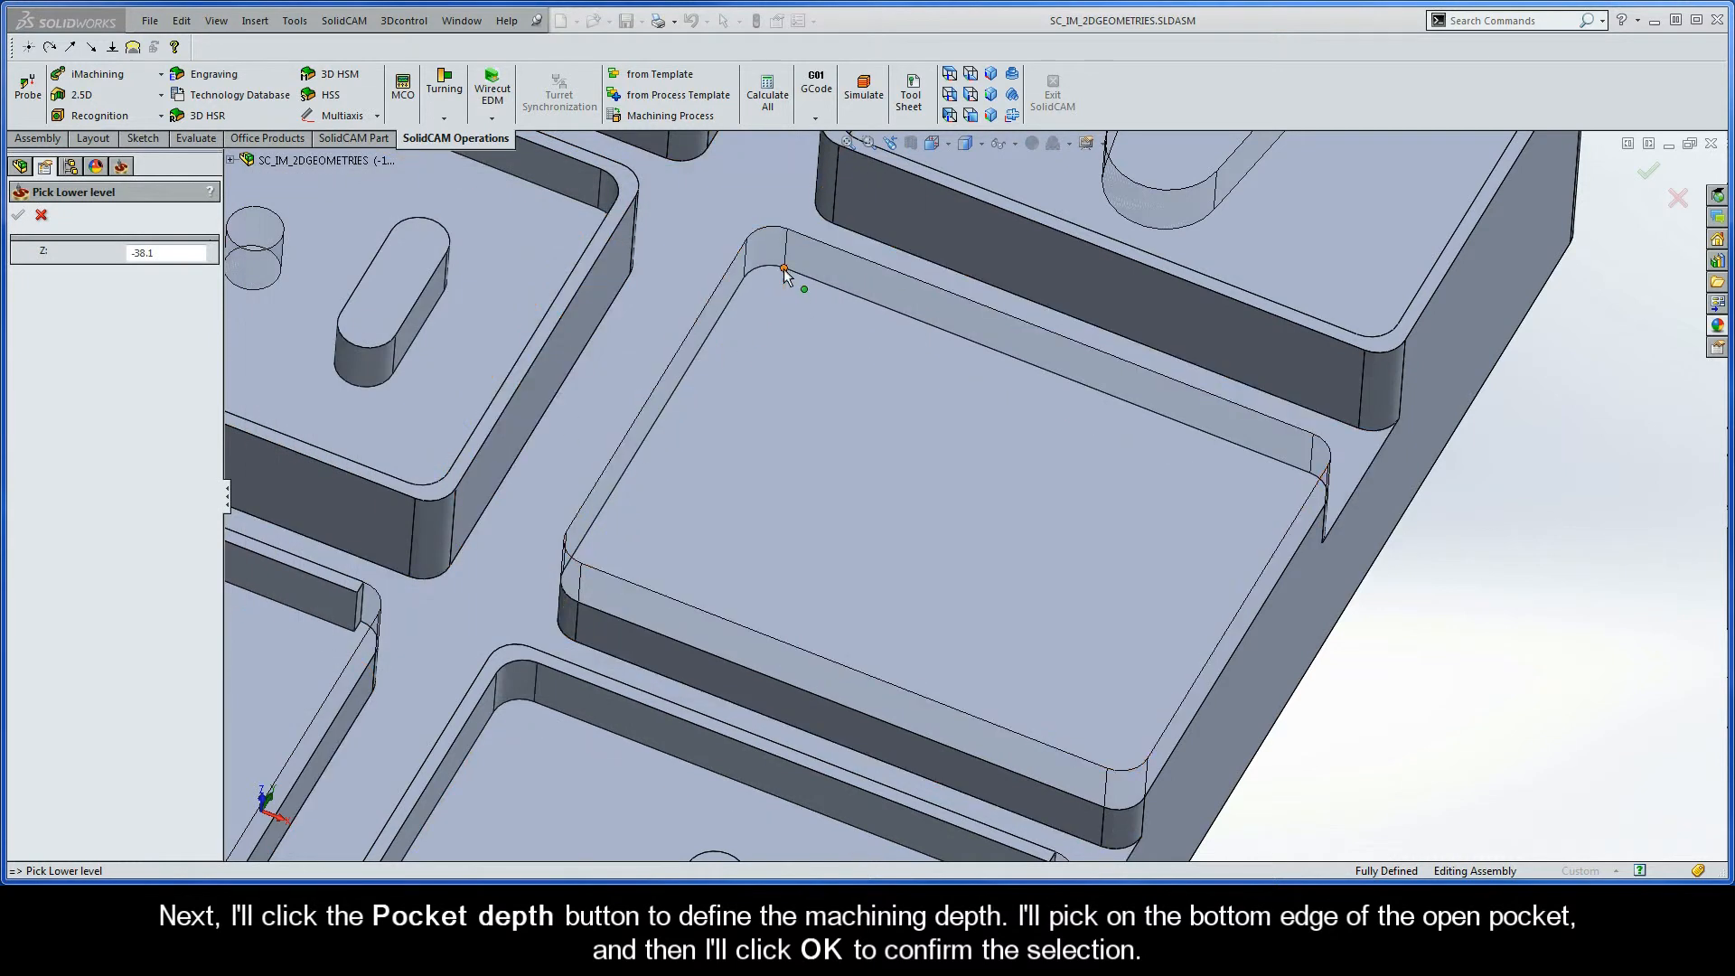
{"action": "left_click", "coordinate": [784, 268]}
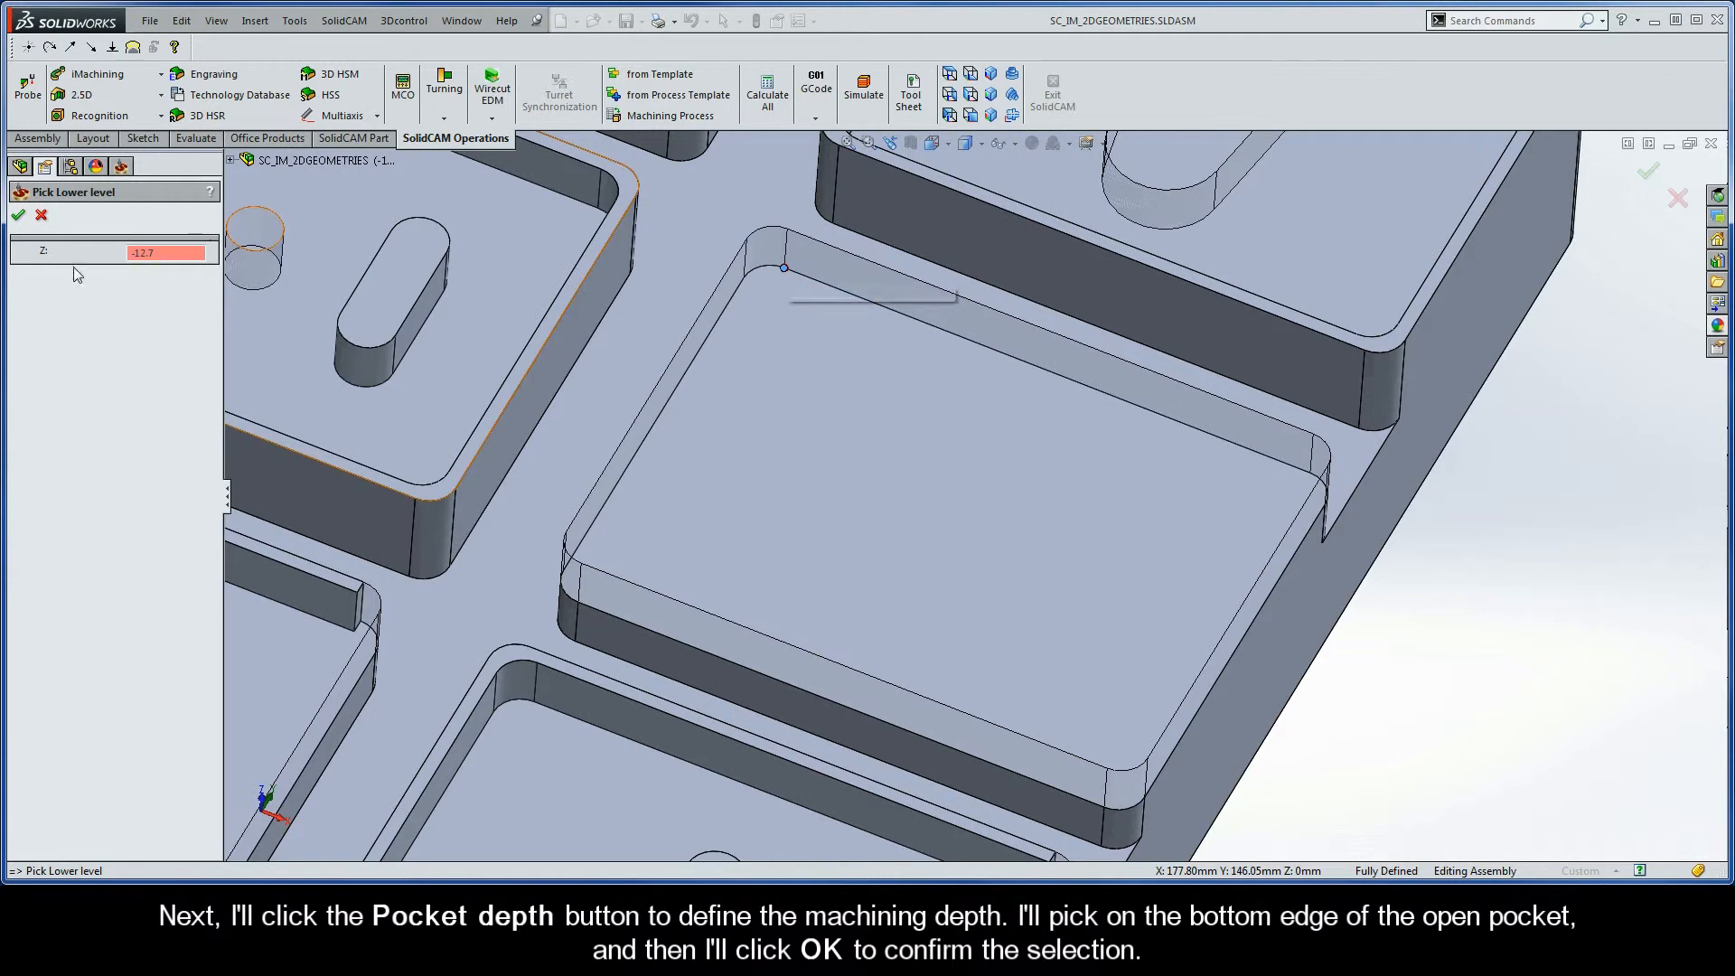
{"action": "left_click", "coordinate": [18, 216]}
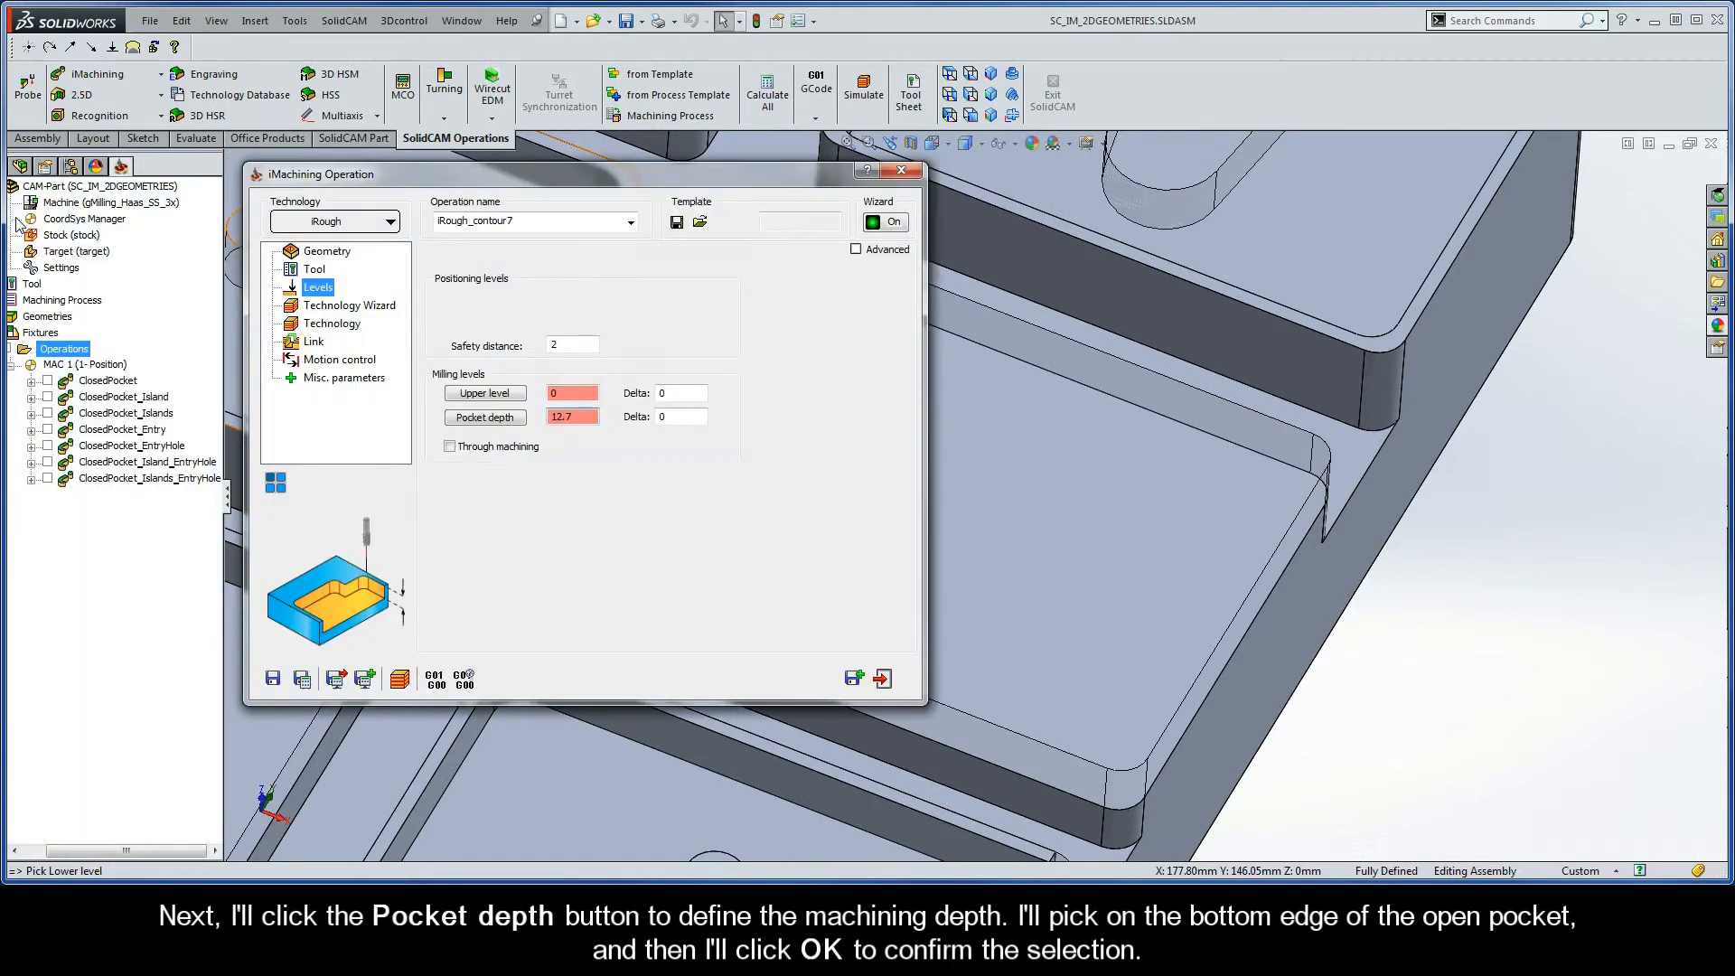
Name the operation OpenPocket, save it and calculate its tool path.
{"action": "double_click", "coordinate": [526, 219]}
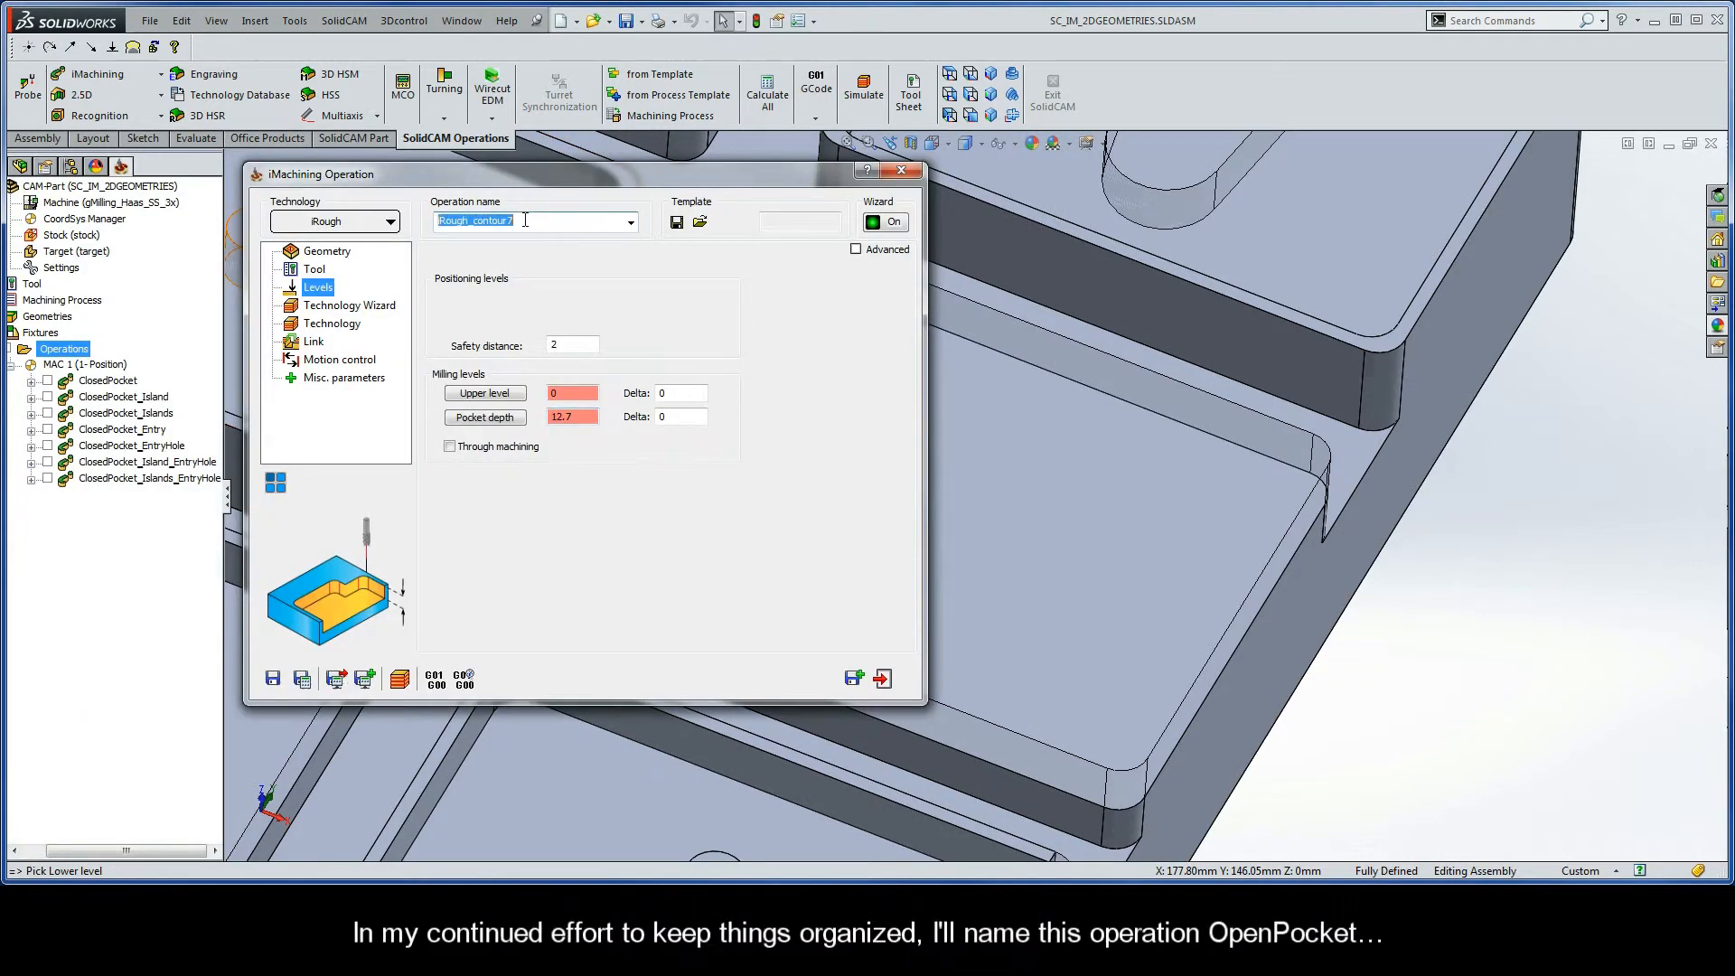
{"action": "type", "text": "OpenPocket"}
{"action": "left_click", "coordinate": [303, 679]}
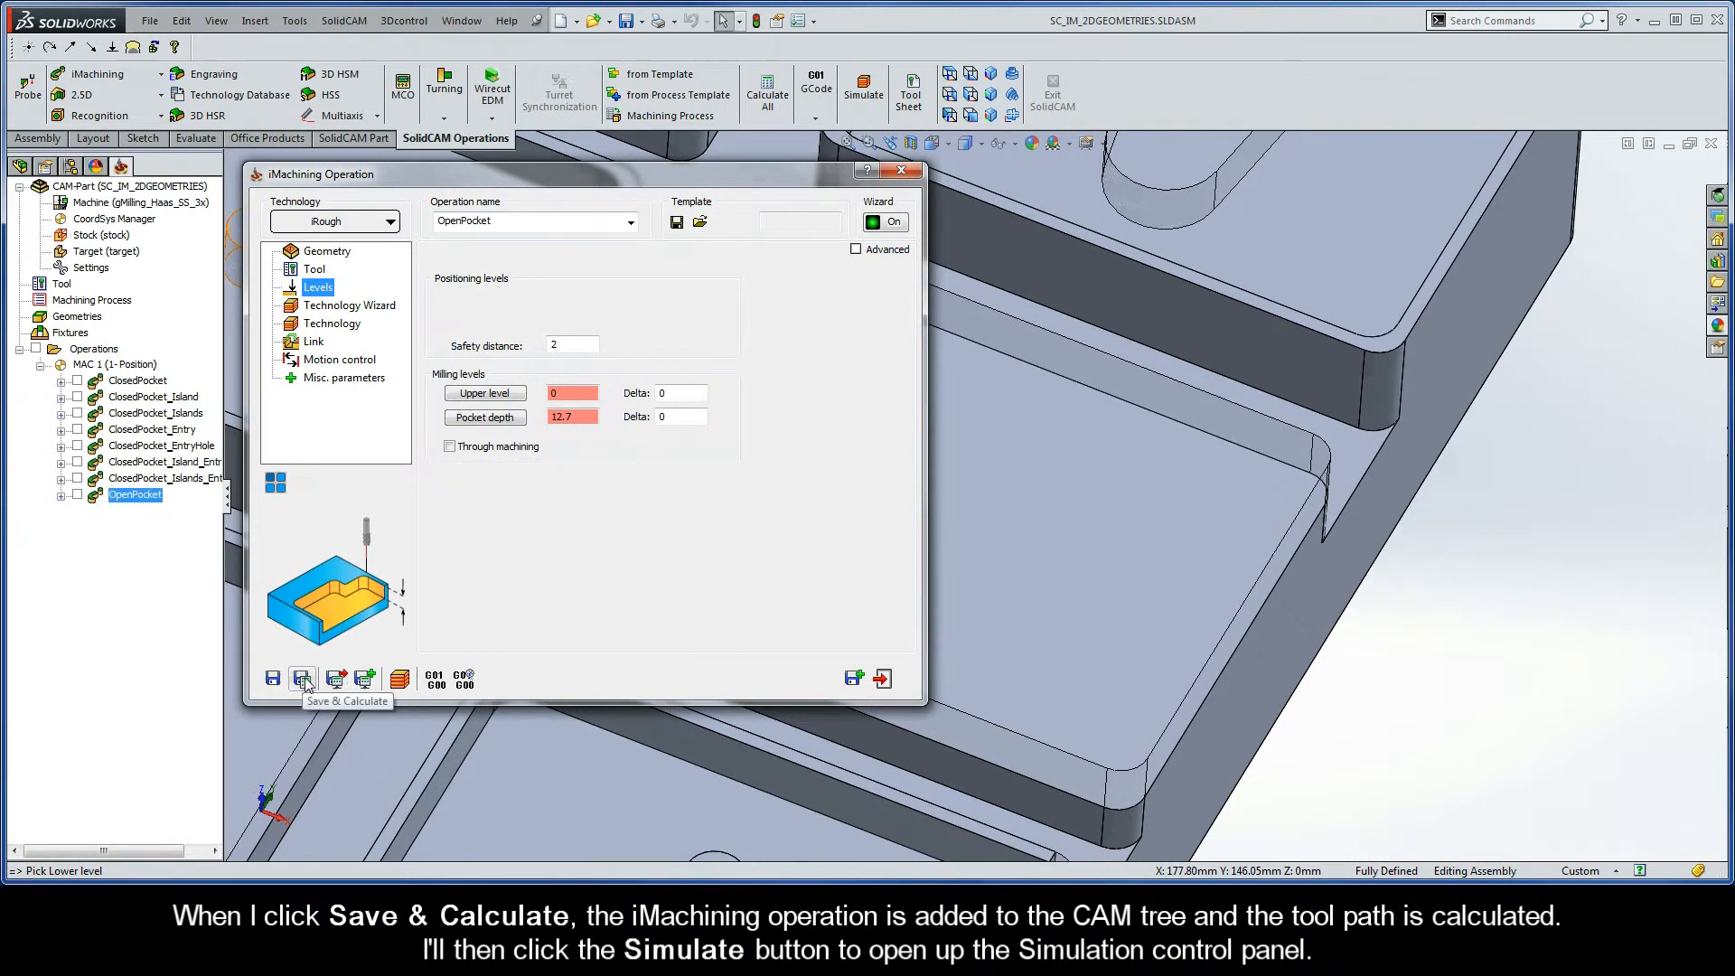
Simulate the OpenPocket tool path in Host CAD mode, starting at reduced speed and raising it during playback, and exit the simulation.
{"action": "left_click", "coordinate": [400, 679]}
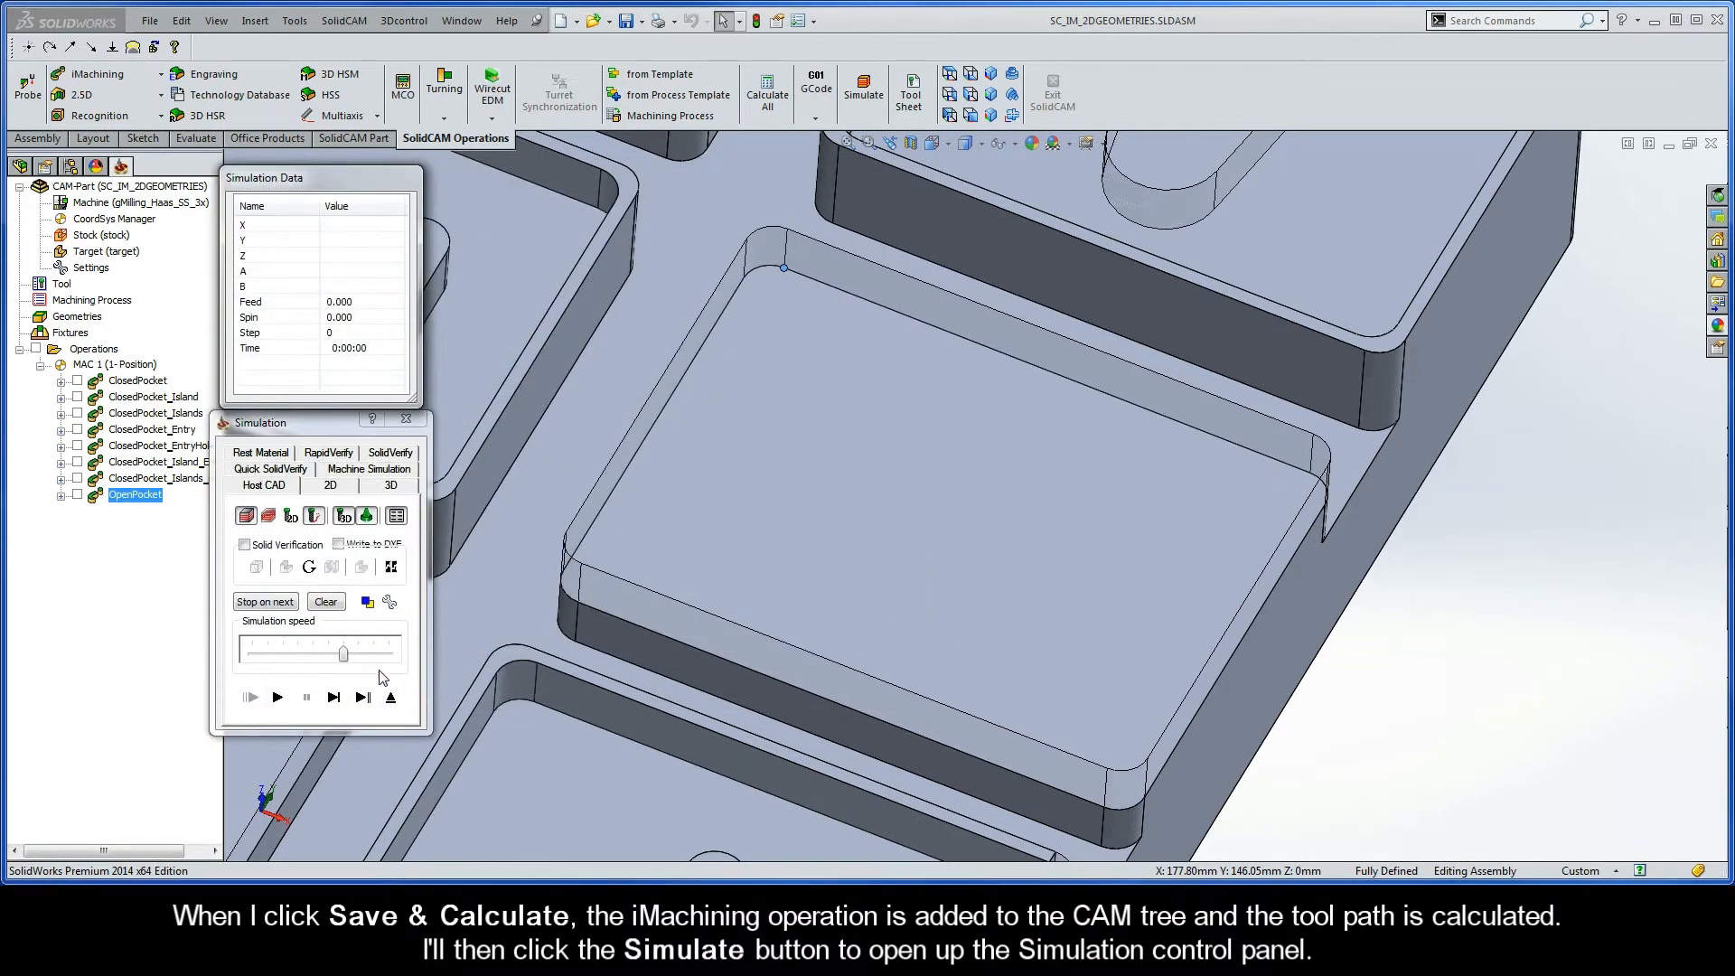
{"action": "left_click_drag", "start_coordinate": [343, 655], "coordinate": [315, 658]}
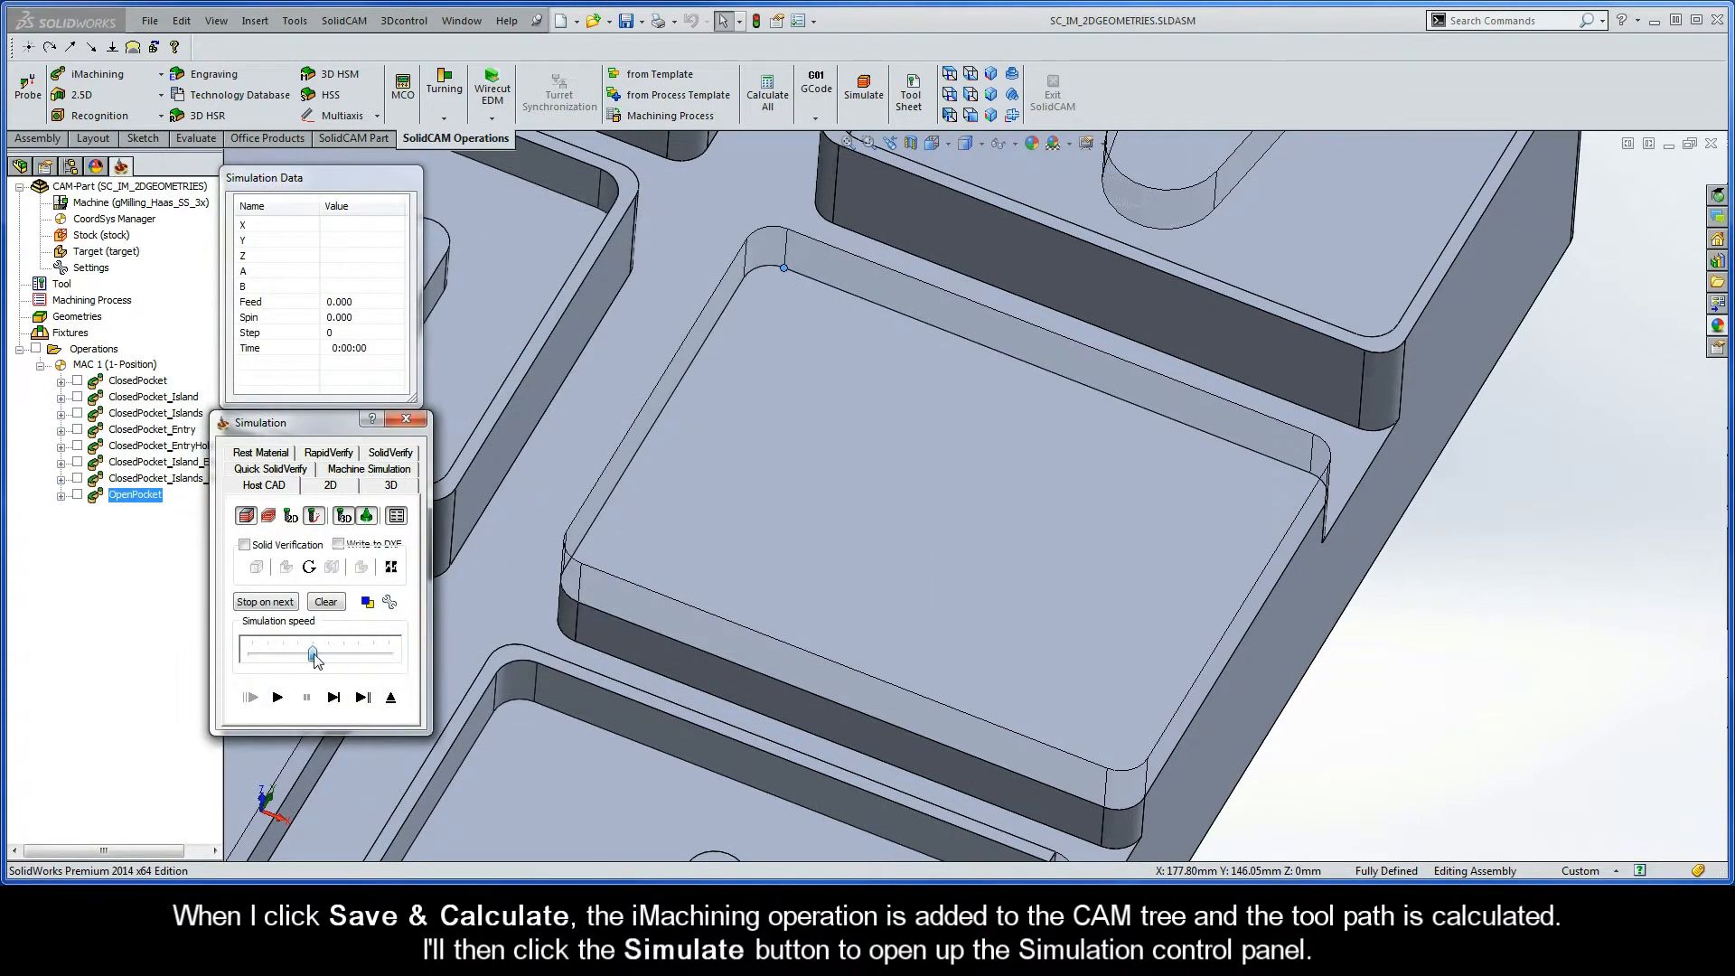
{"action": "left_click", "coordinate": [280, 699]}
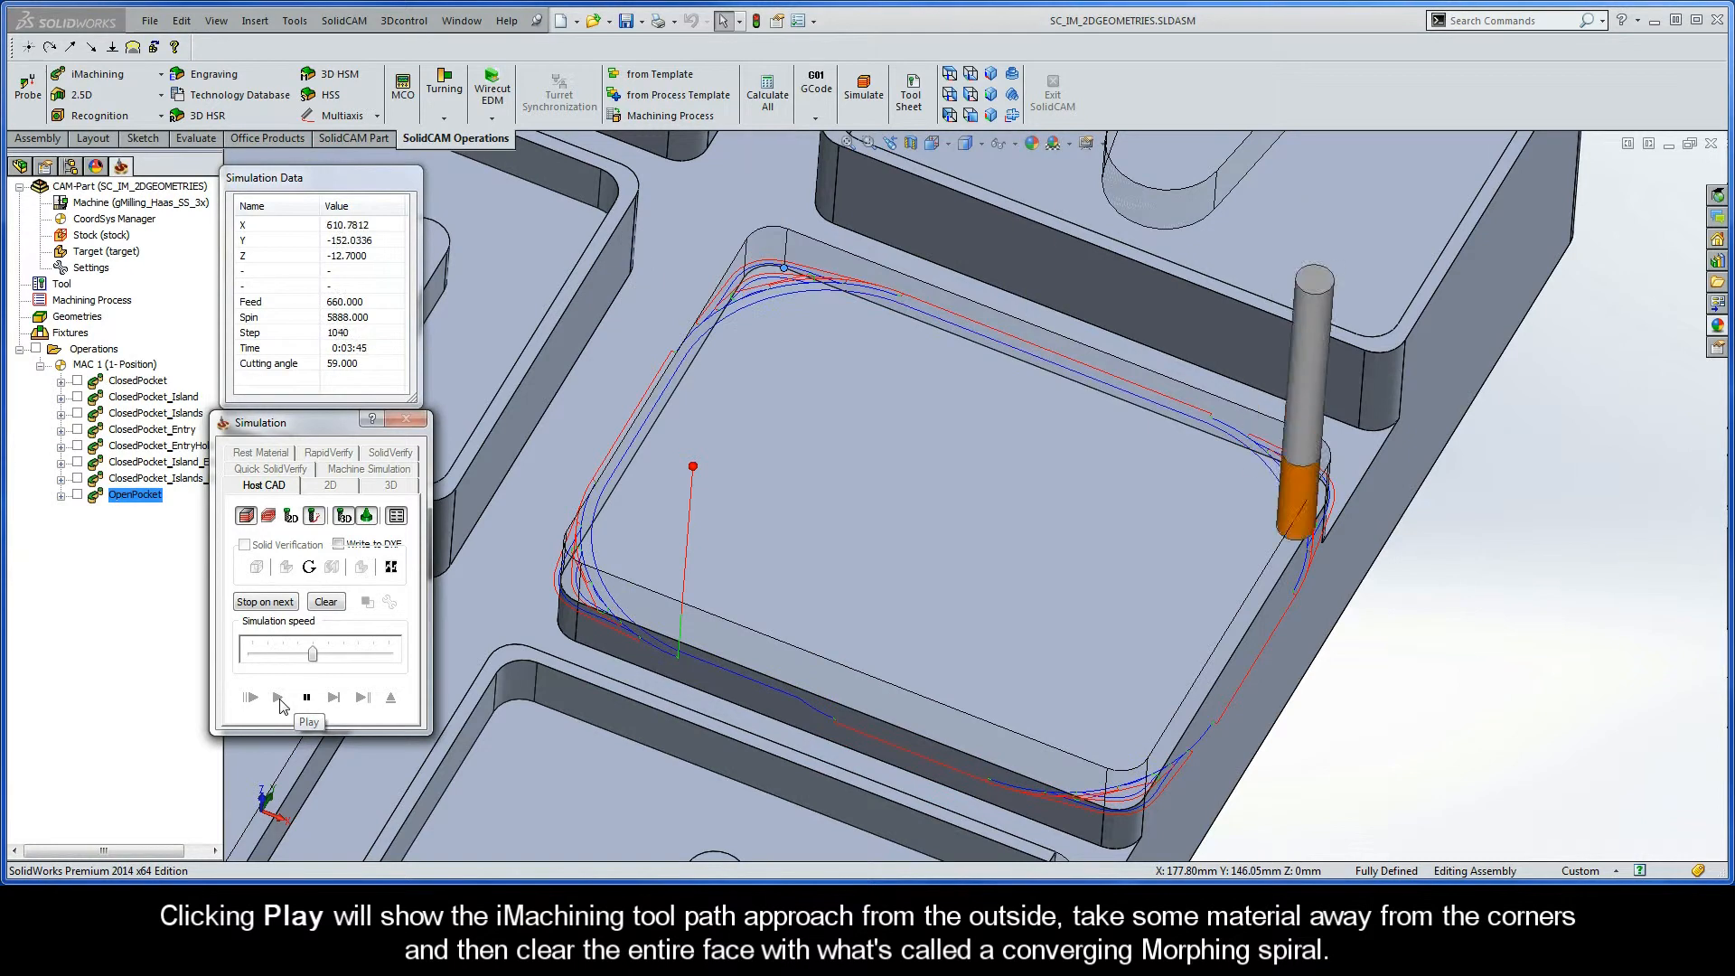
{"action": "left_click_drag", "start_coordinate": [312, 653], "coordinate": [341, 655]}
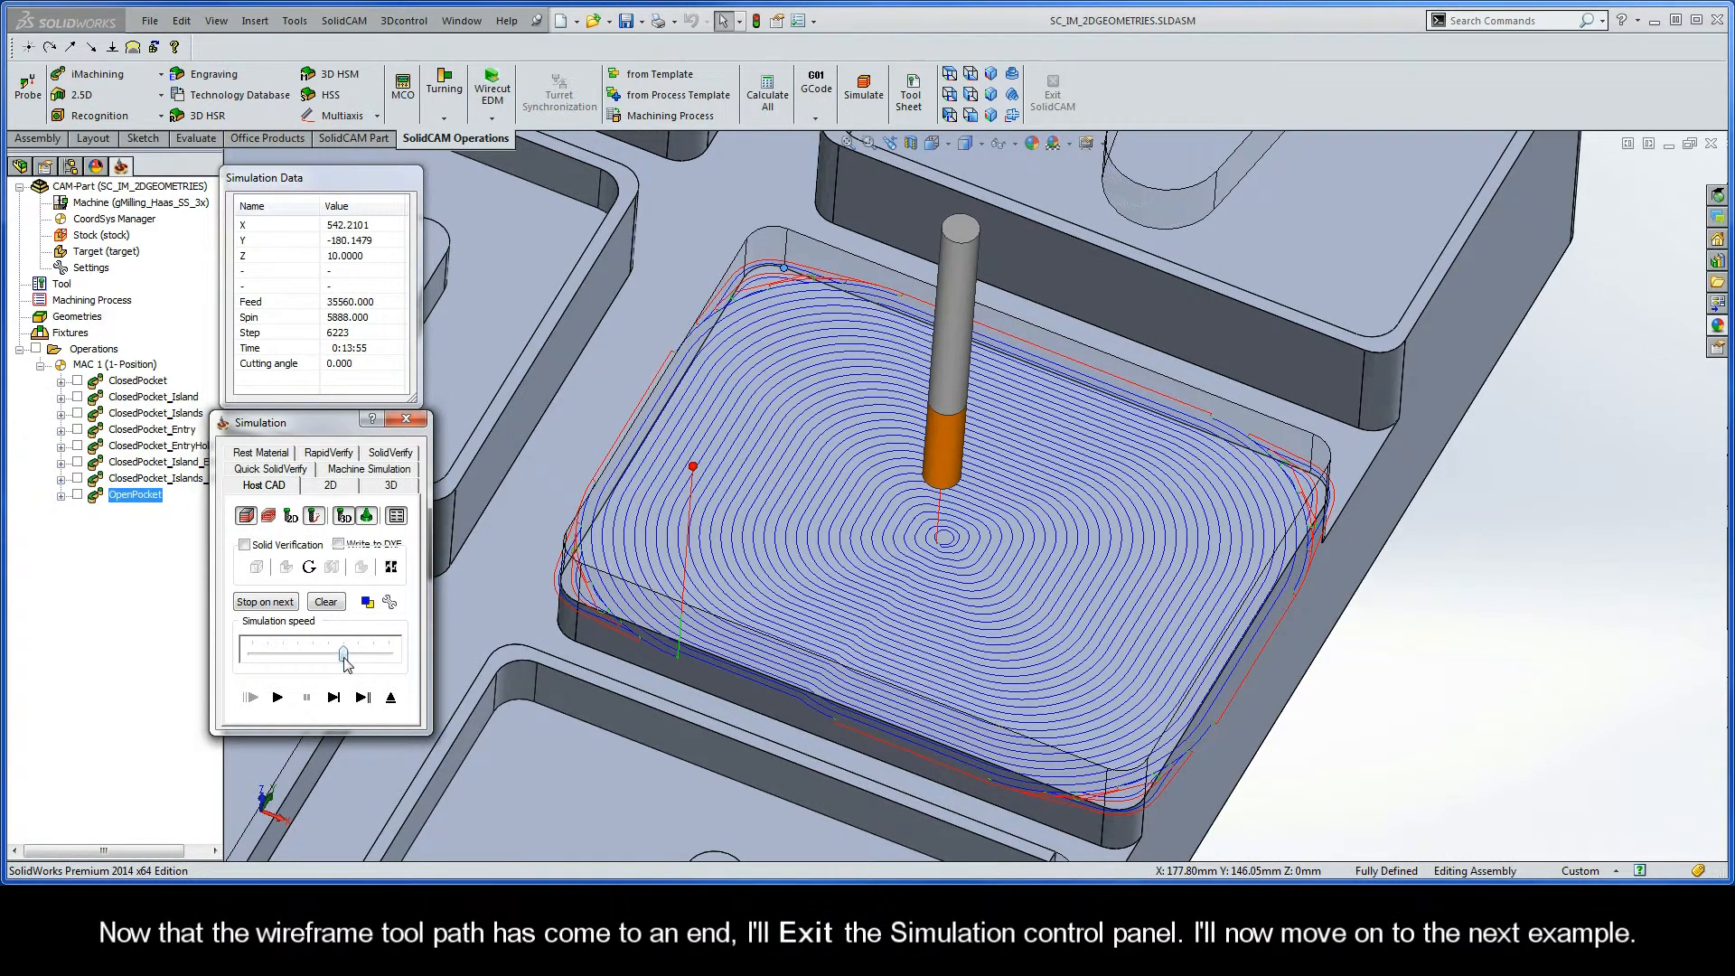
{"action": "left_click", "coordinate": [391, 698]}
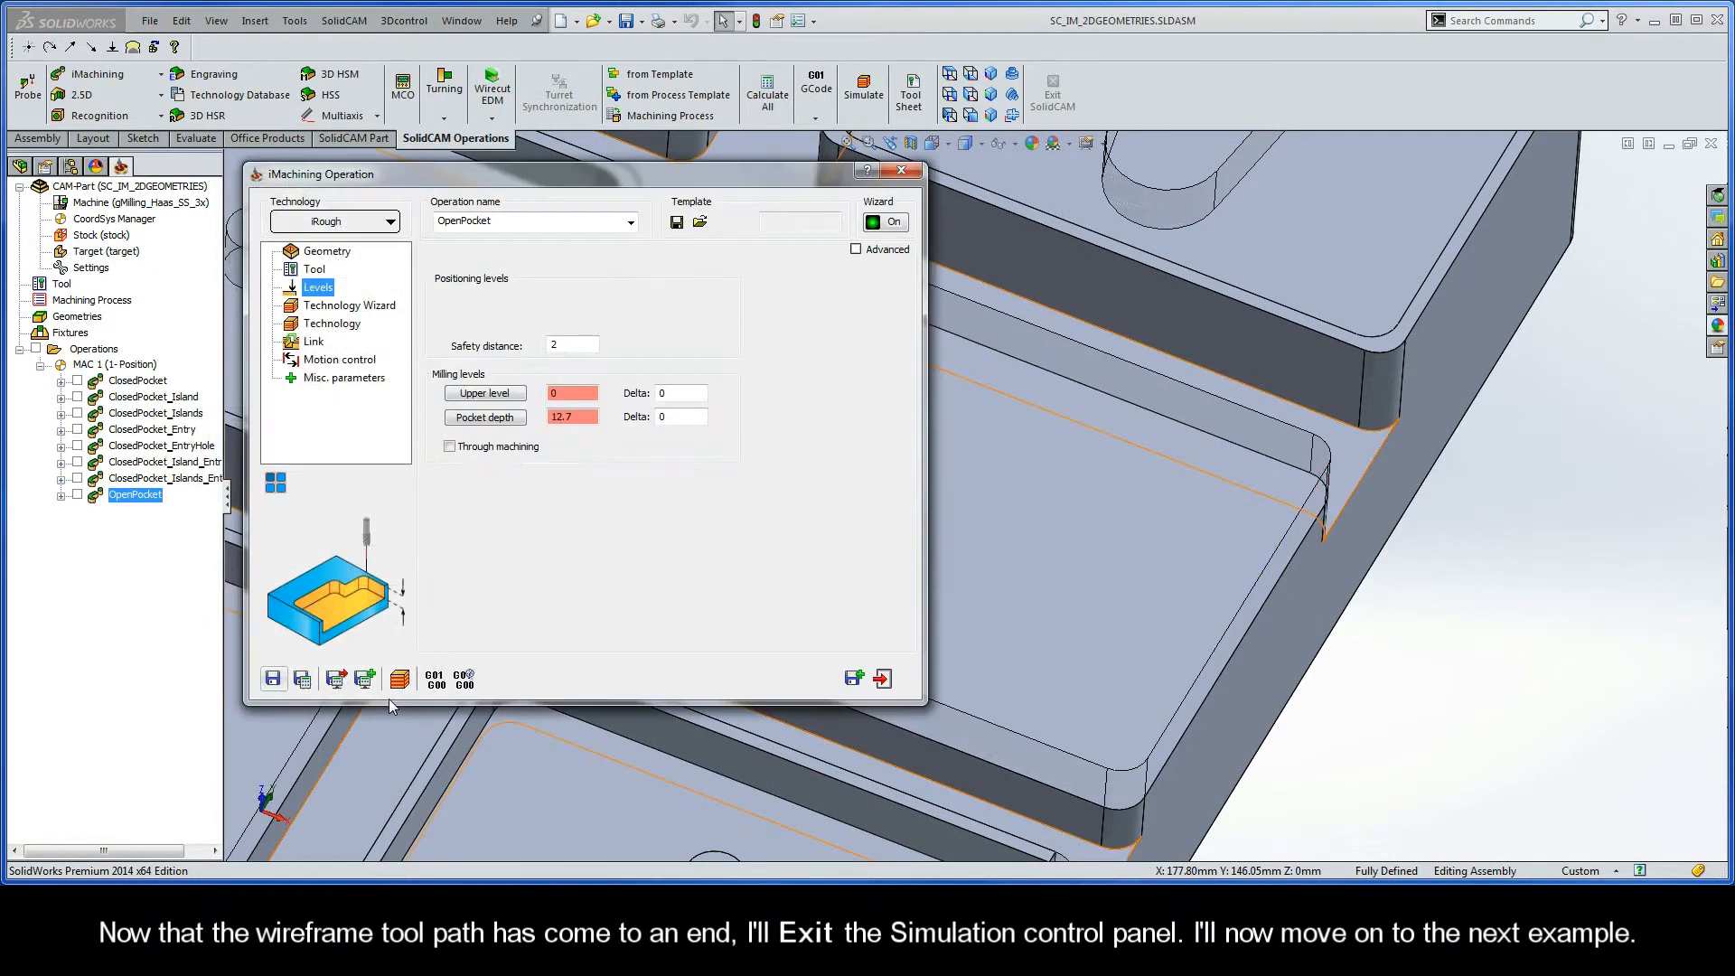
Save and copy the operation, and define a new geometry's outer chain from the contour of the open pocket with island using Auto-constant Z.
{"action": "left_click", "coordinate": [854, 679]}
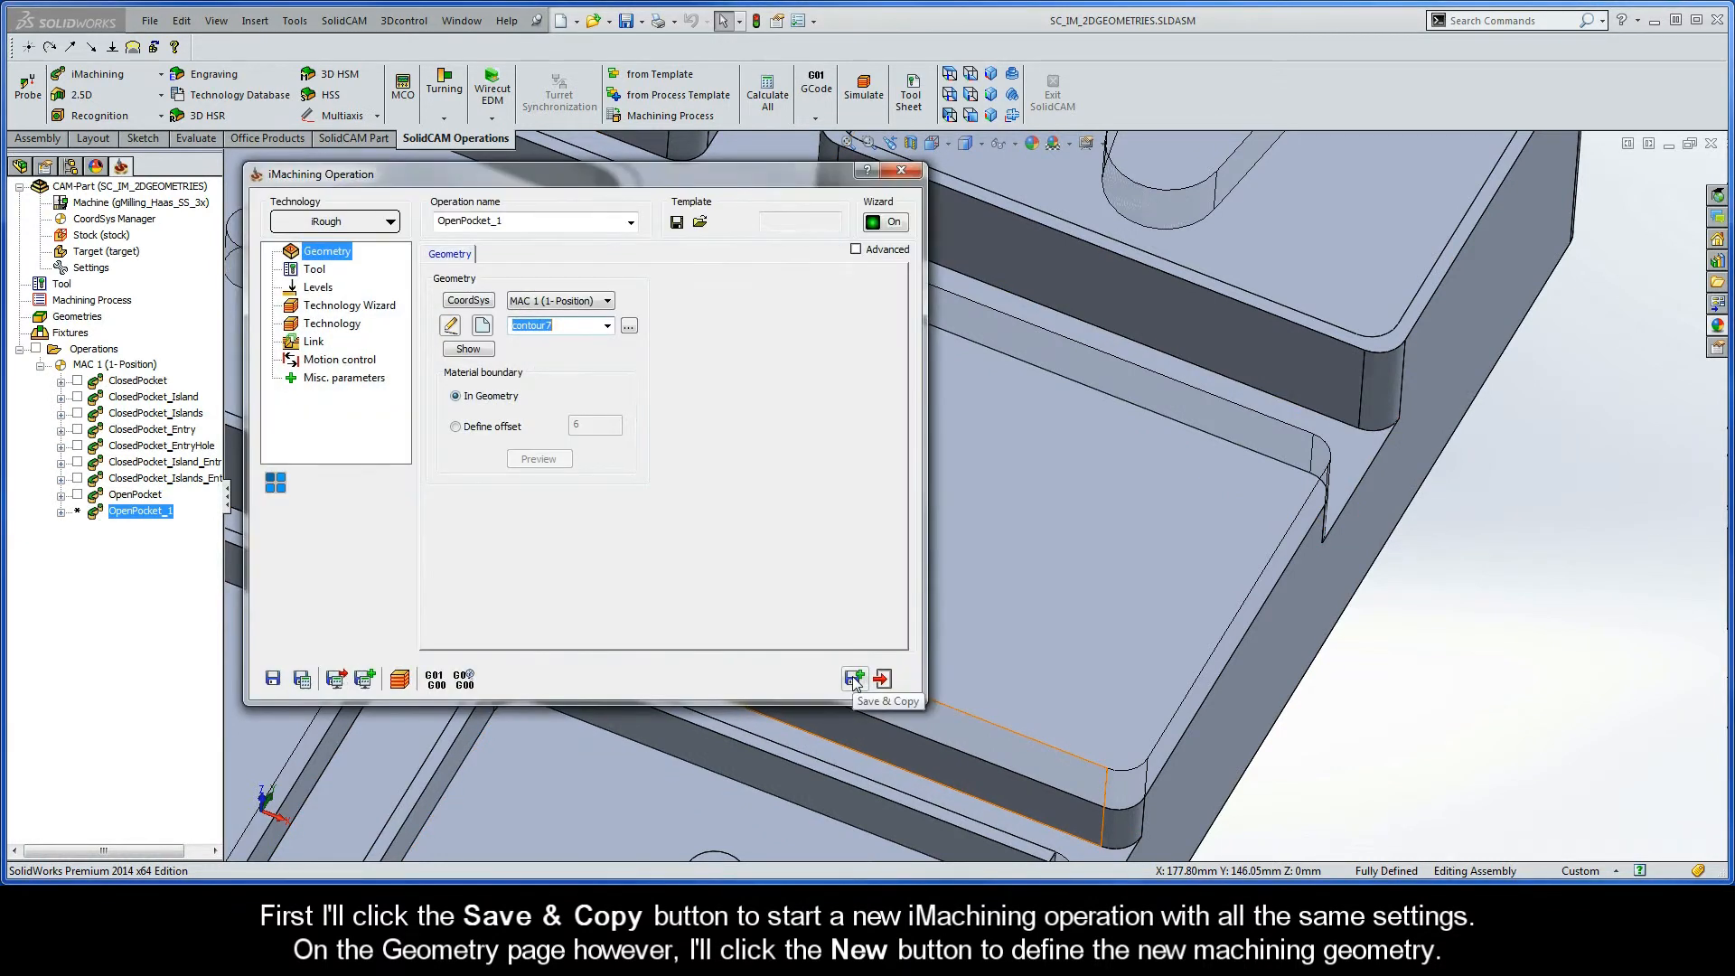
{"action": "left_click", "coordinate": [482, 328]}
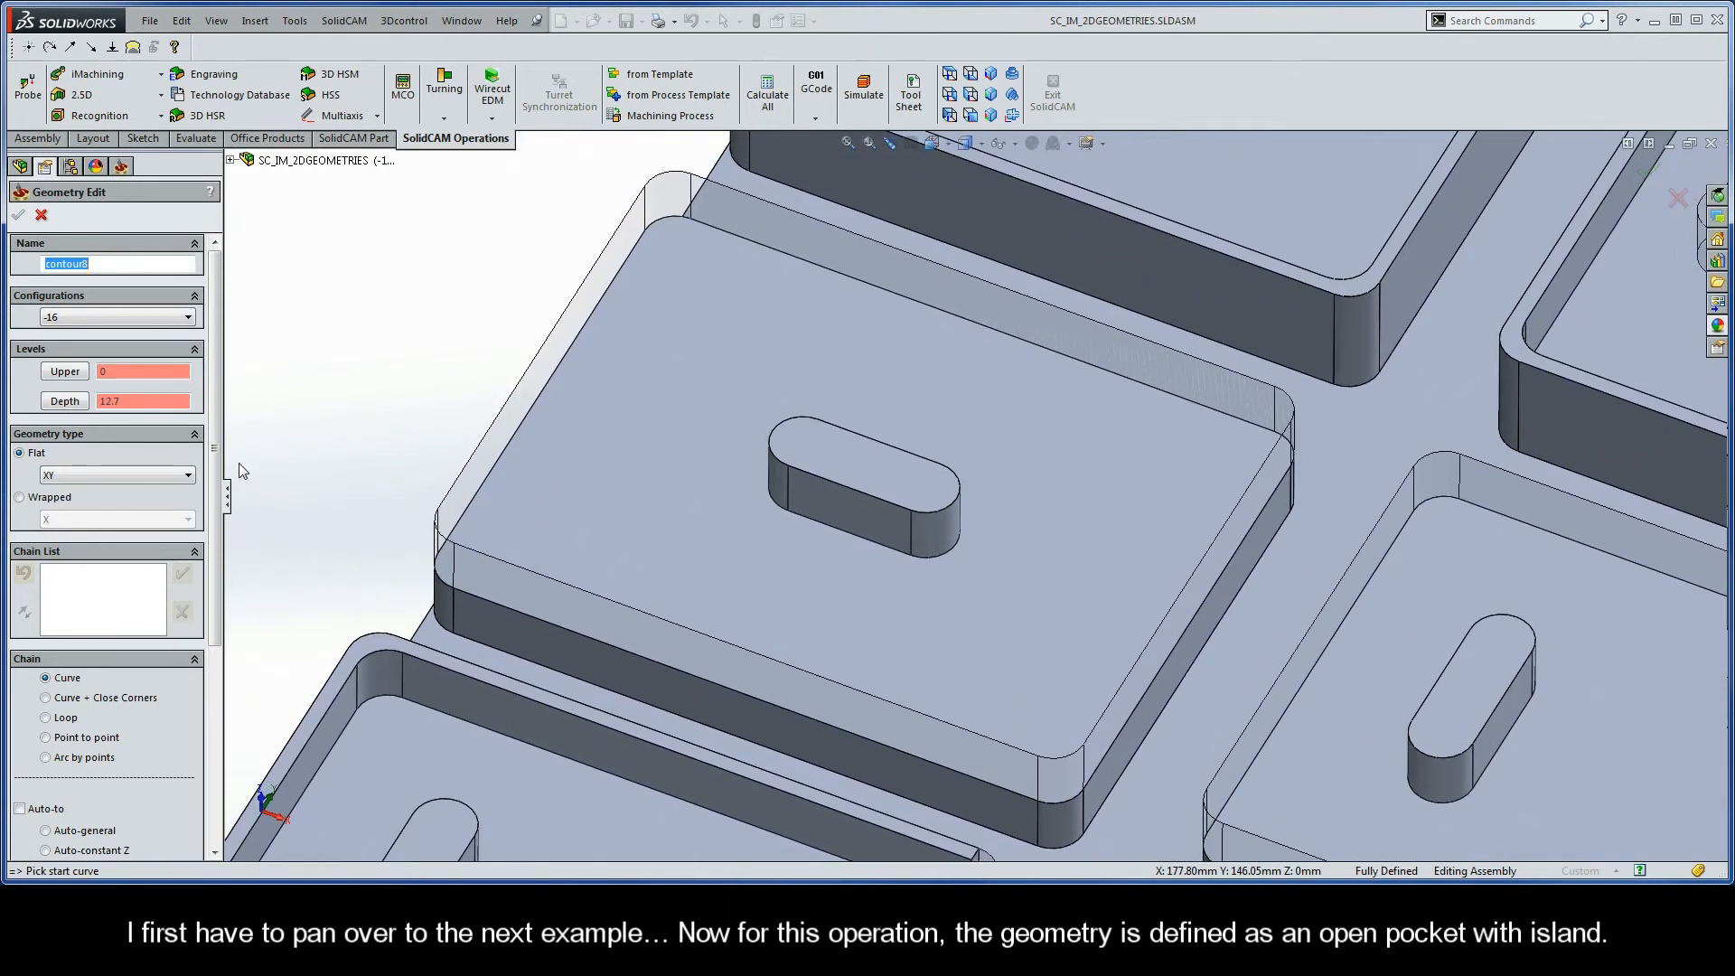
{"action": "left_click_drag", "start_coordinate": [215, 448], "coordinate": [217, 570]}
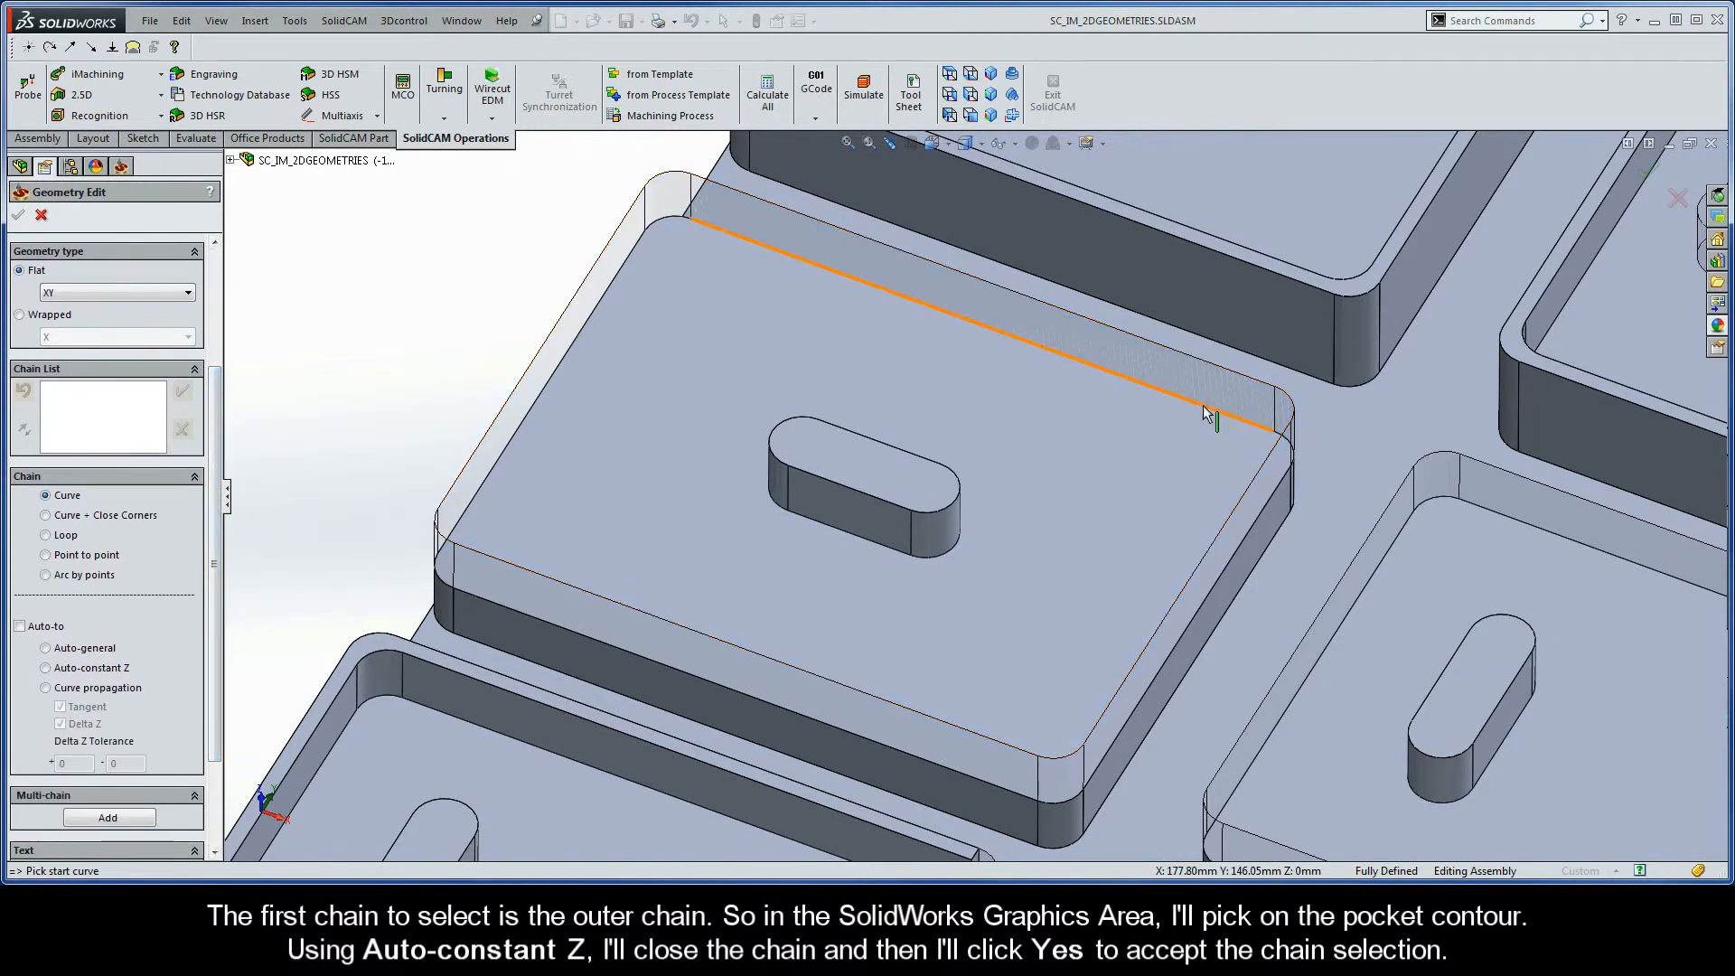
{"action": "left_click", "coordinate": [1264, 508]}
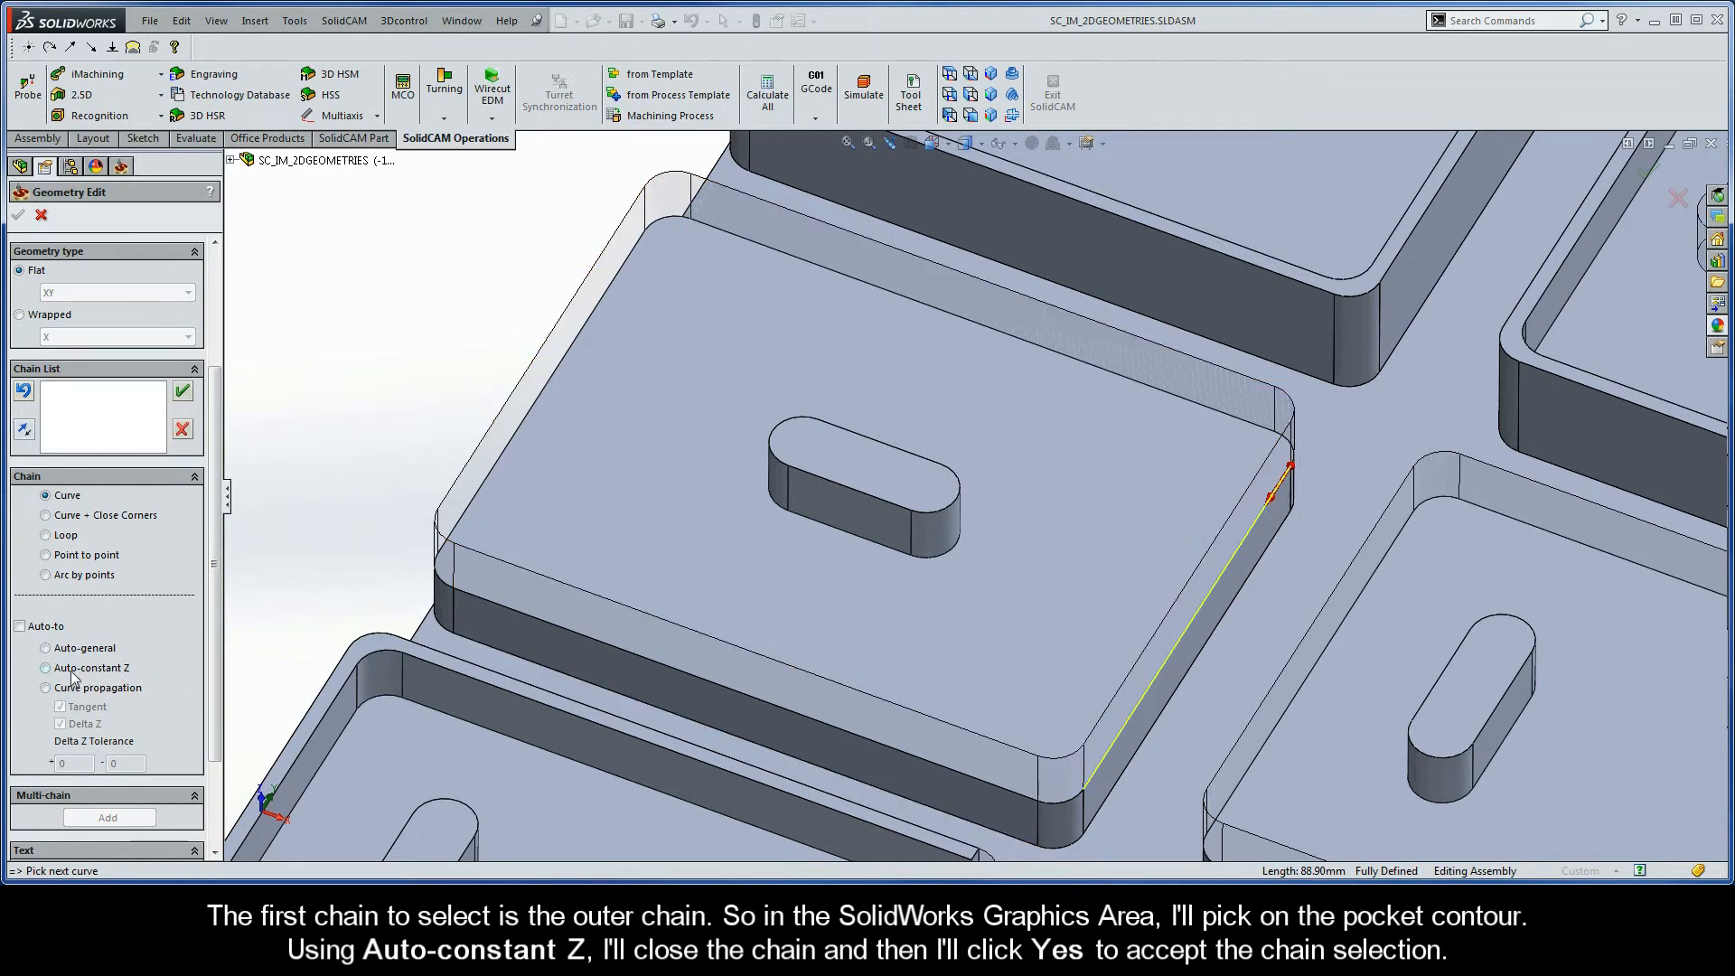
{"action": "left_click", "coordinate": [45, 669]}
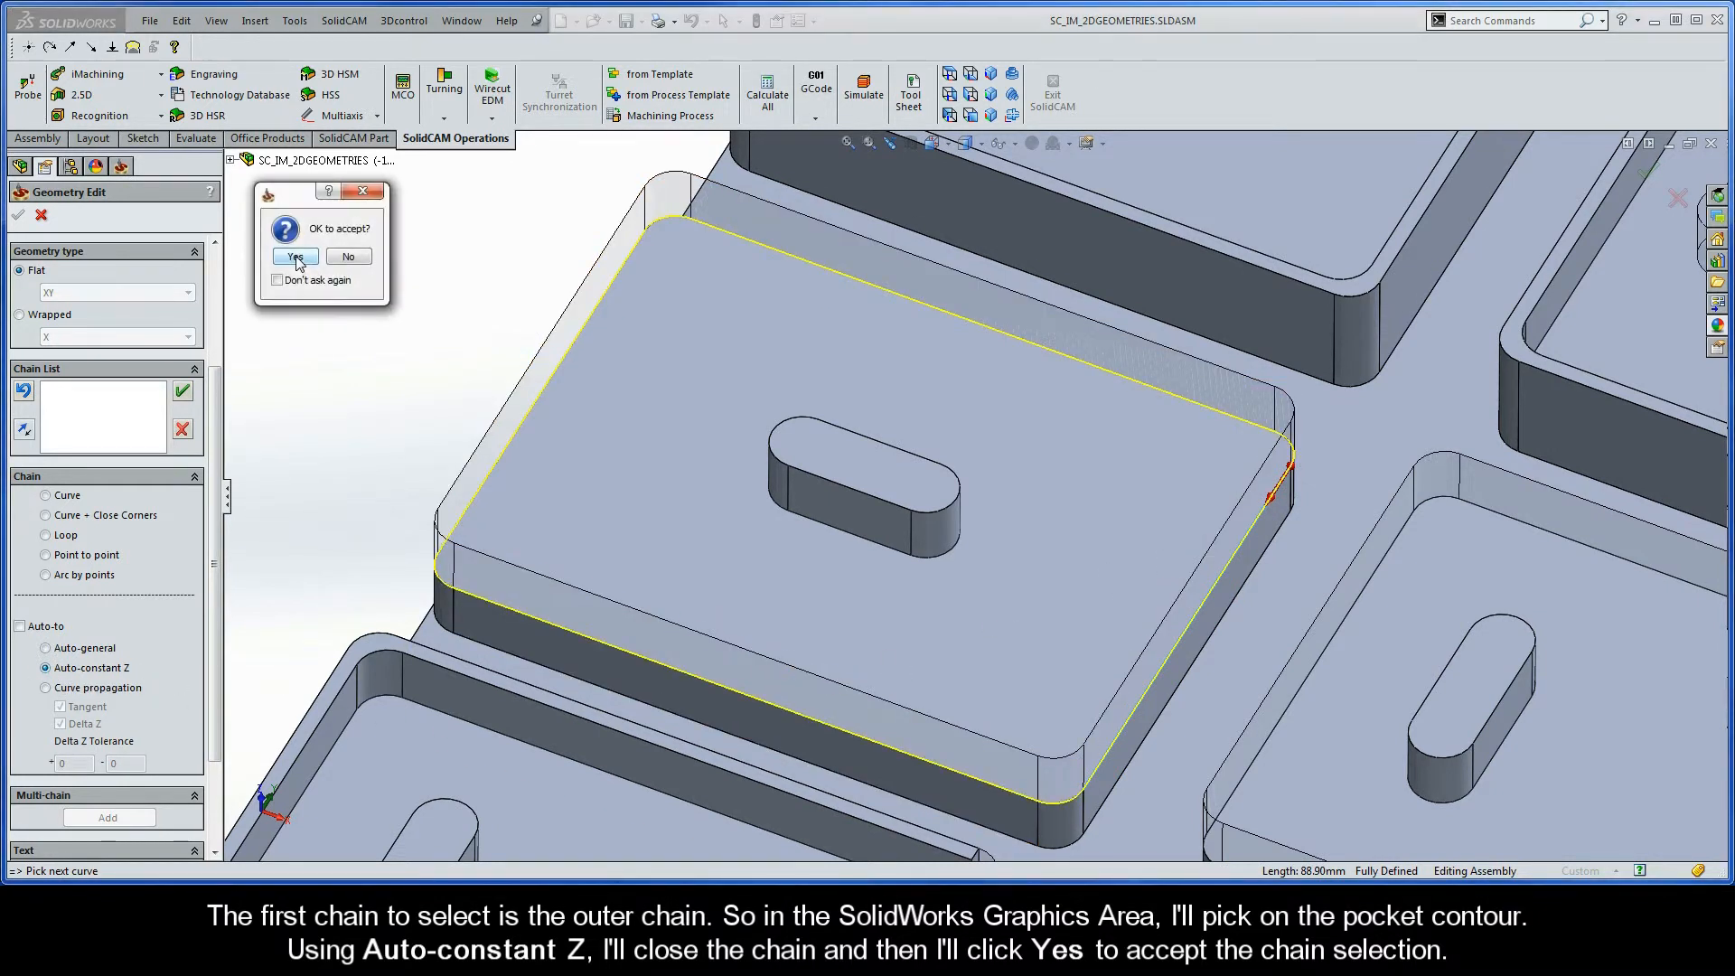
{"action": "left_click", "coordinate": [296, 259]}
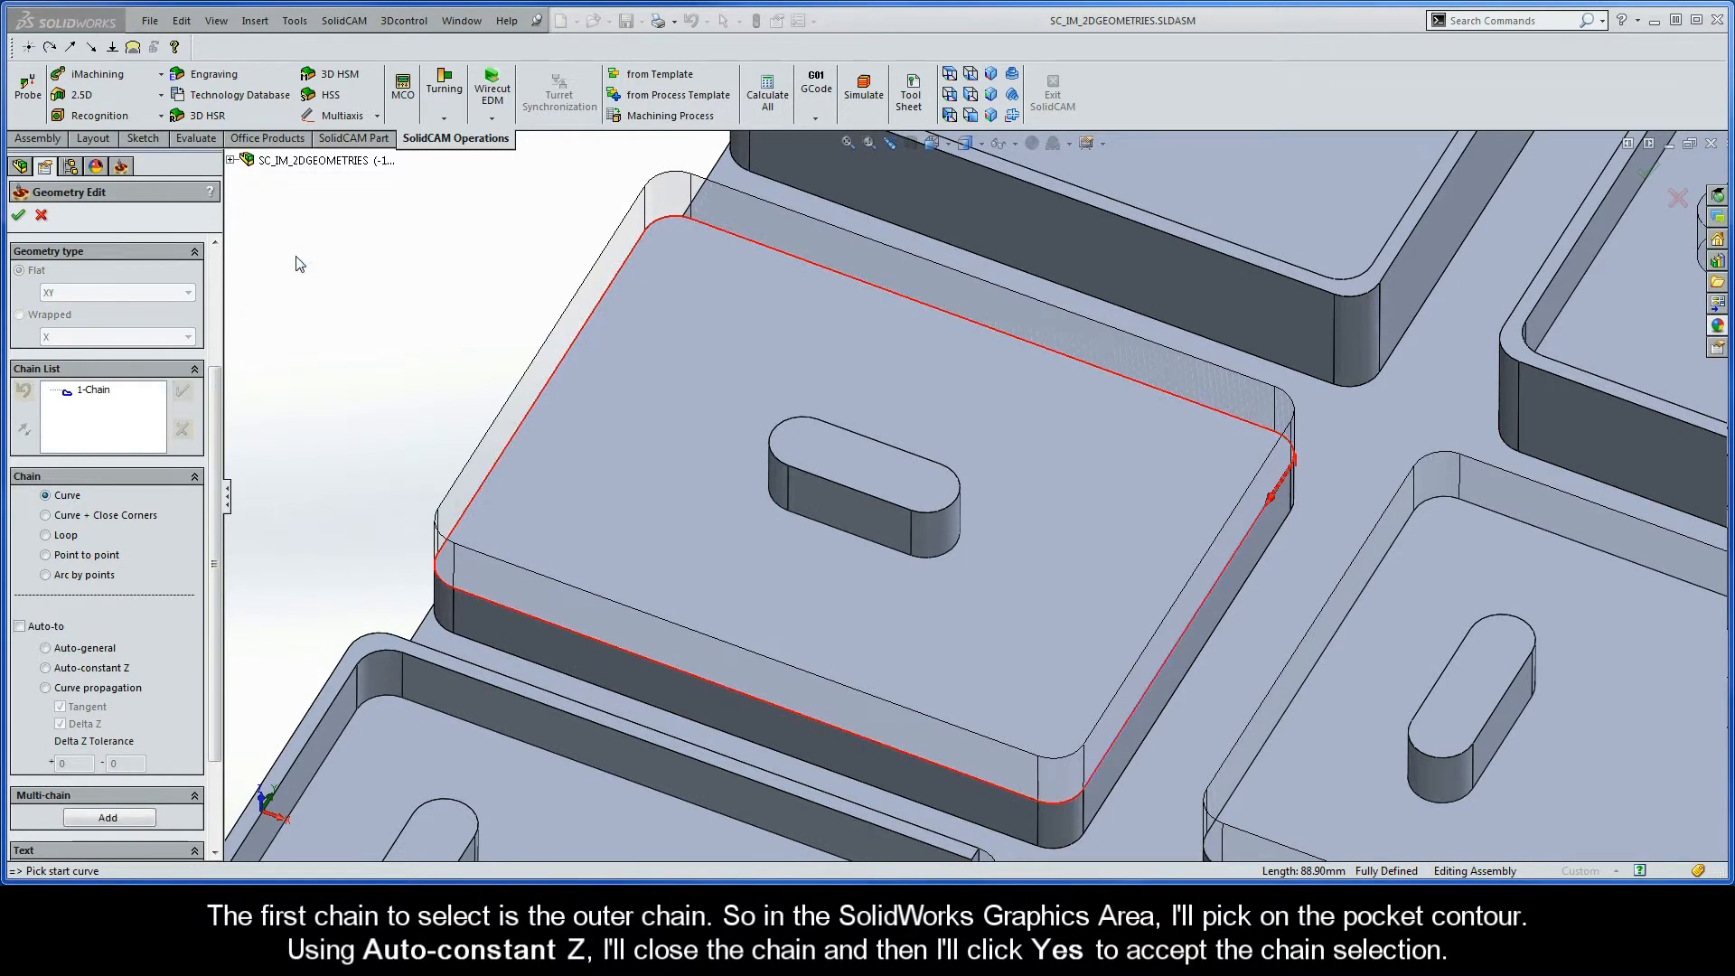
Add a second chain around the base contour of the slot-shaped island, closed with Auto-constant Z.
{"action": "left_click", "coordinate": [882, 552]}
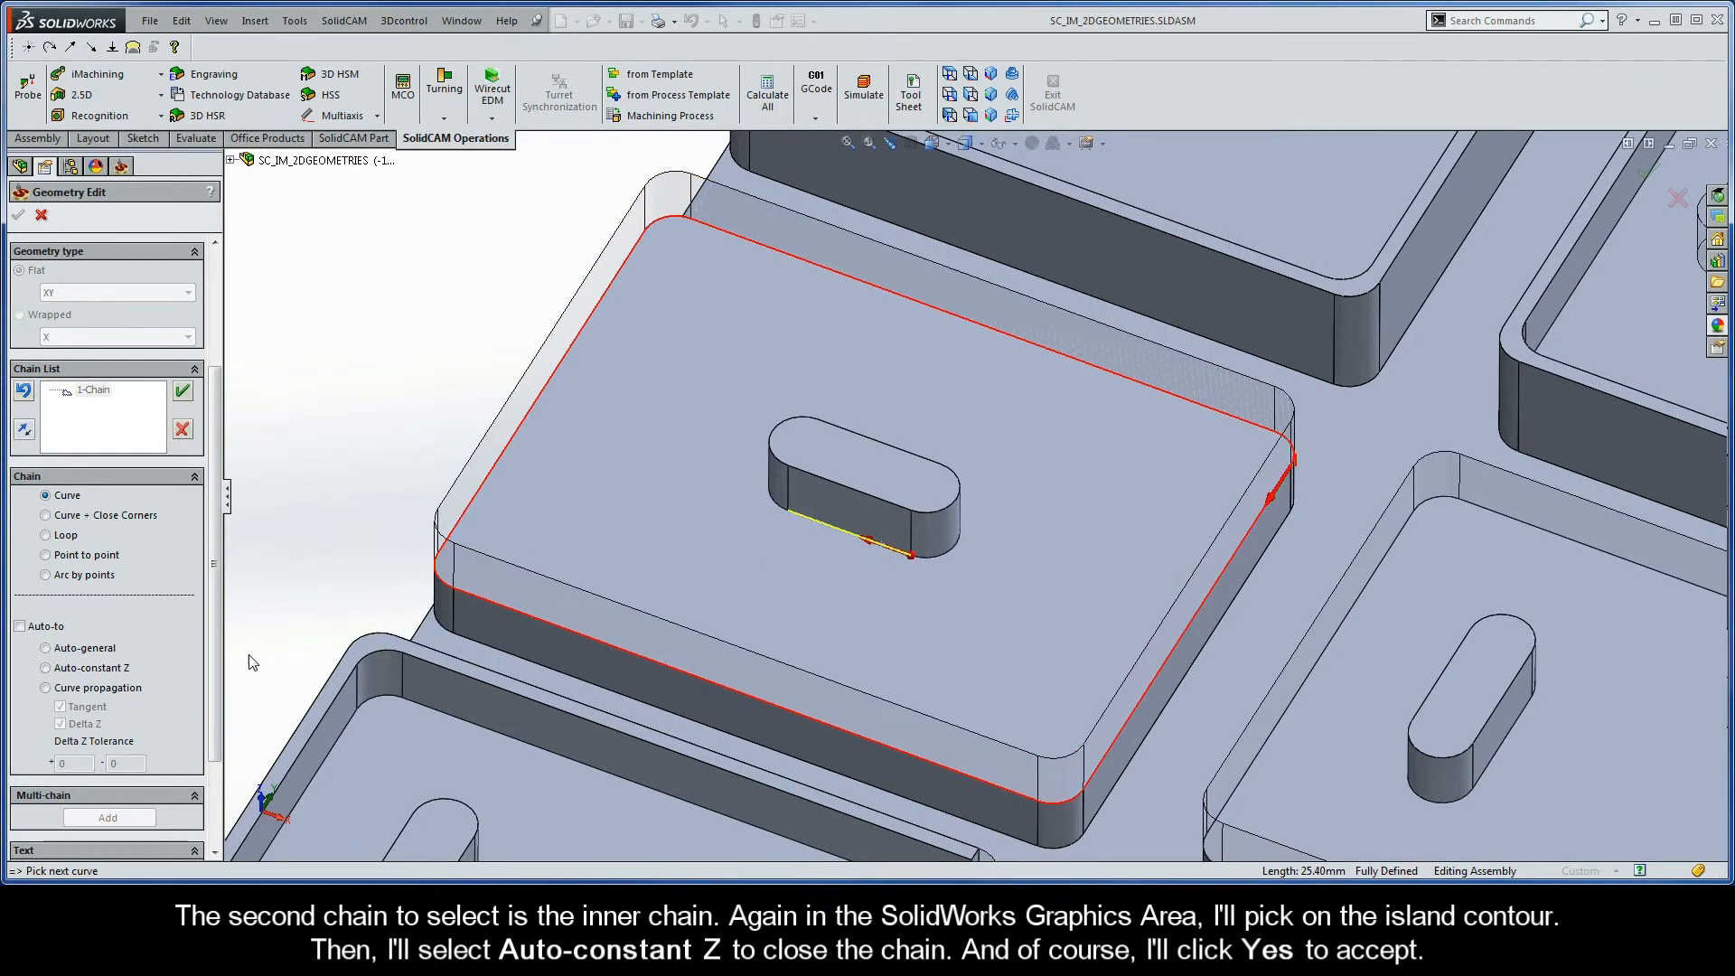
{"action": "left_click", "coordinate": [63, 672]}
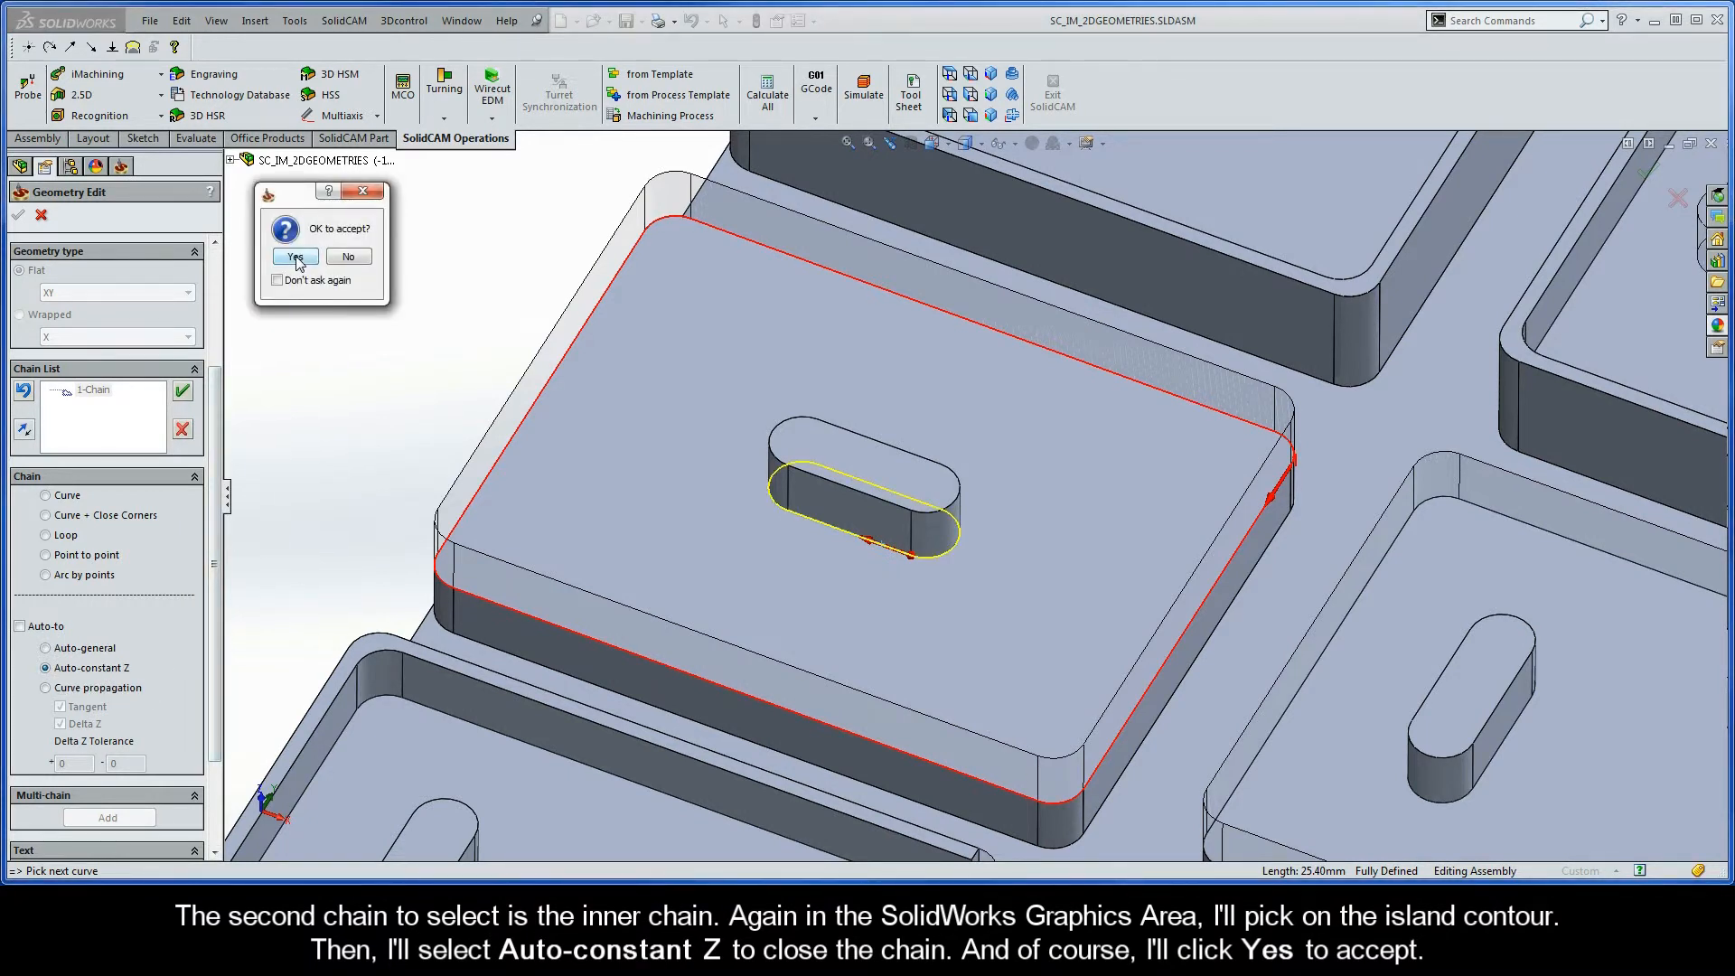
{"action": "left_click", "coordinate": [295, 259]}
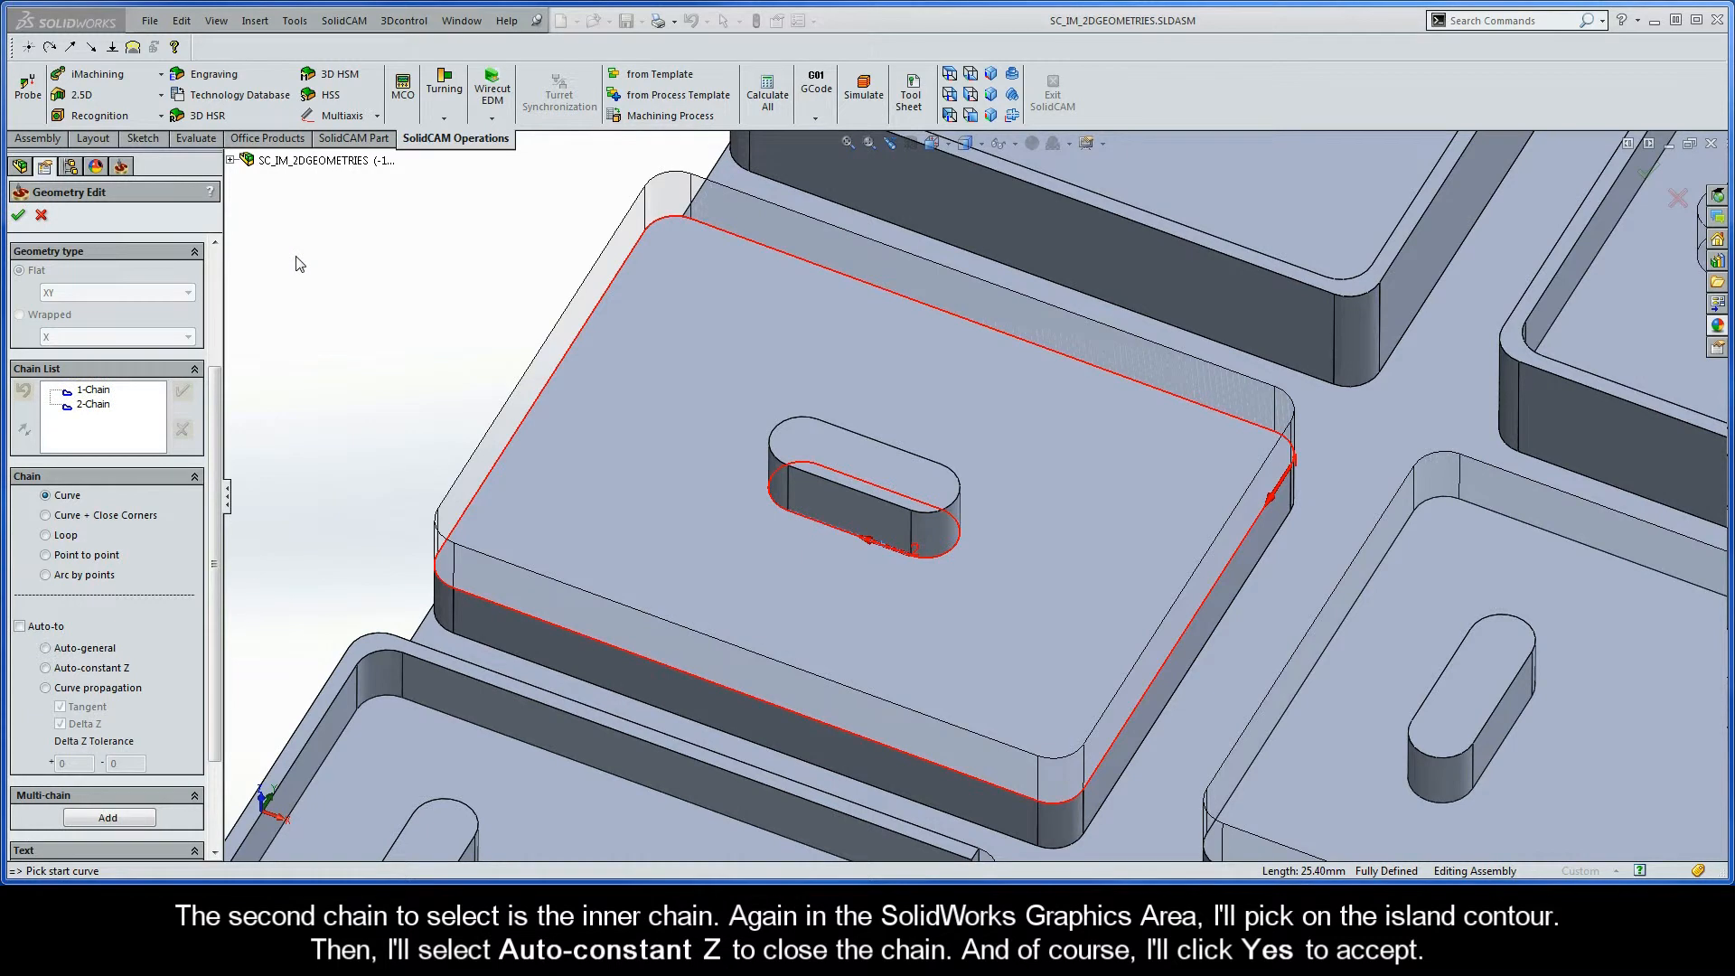
Mark the outer chain of the single-island pocket as open and confirm the geometry.
{"action": "right_click", "coordinate": [100, 394]}
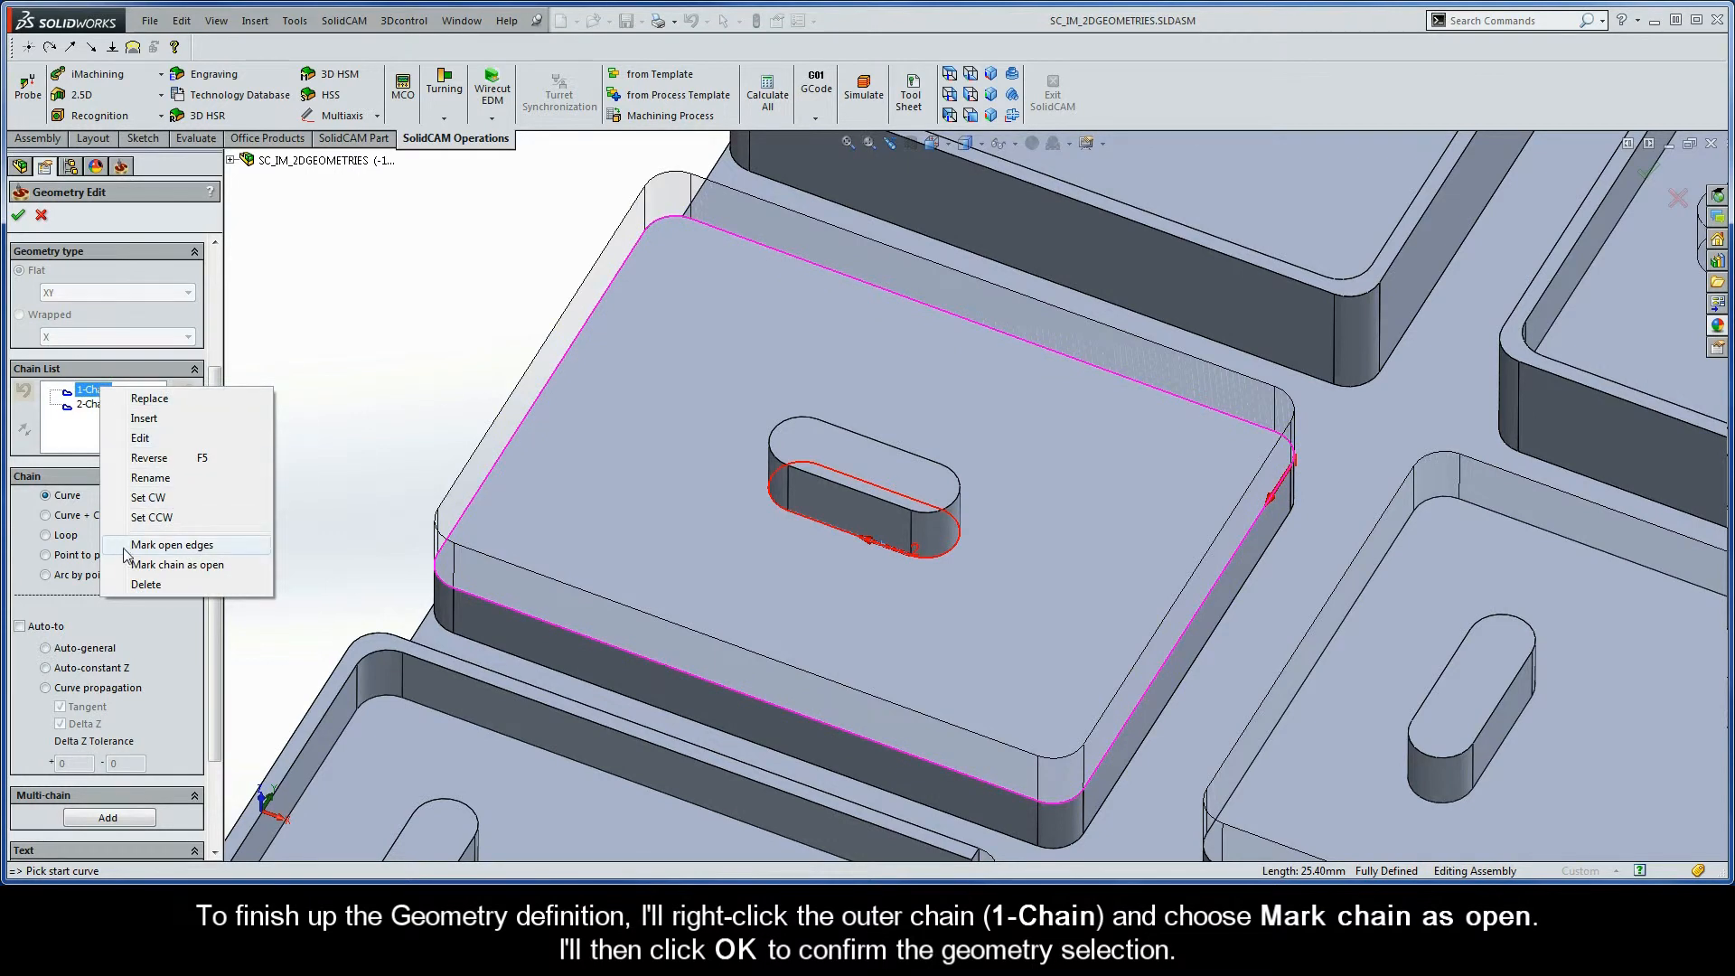
{"action": "left_click", "coordinate": [218, 566]}
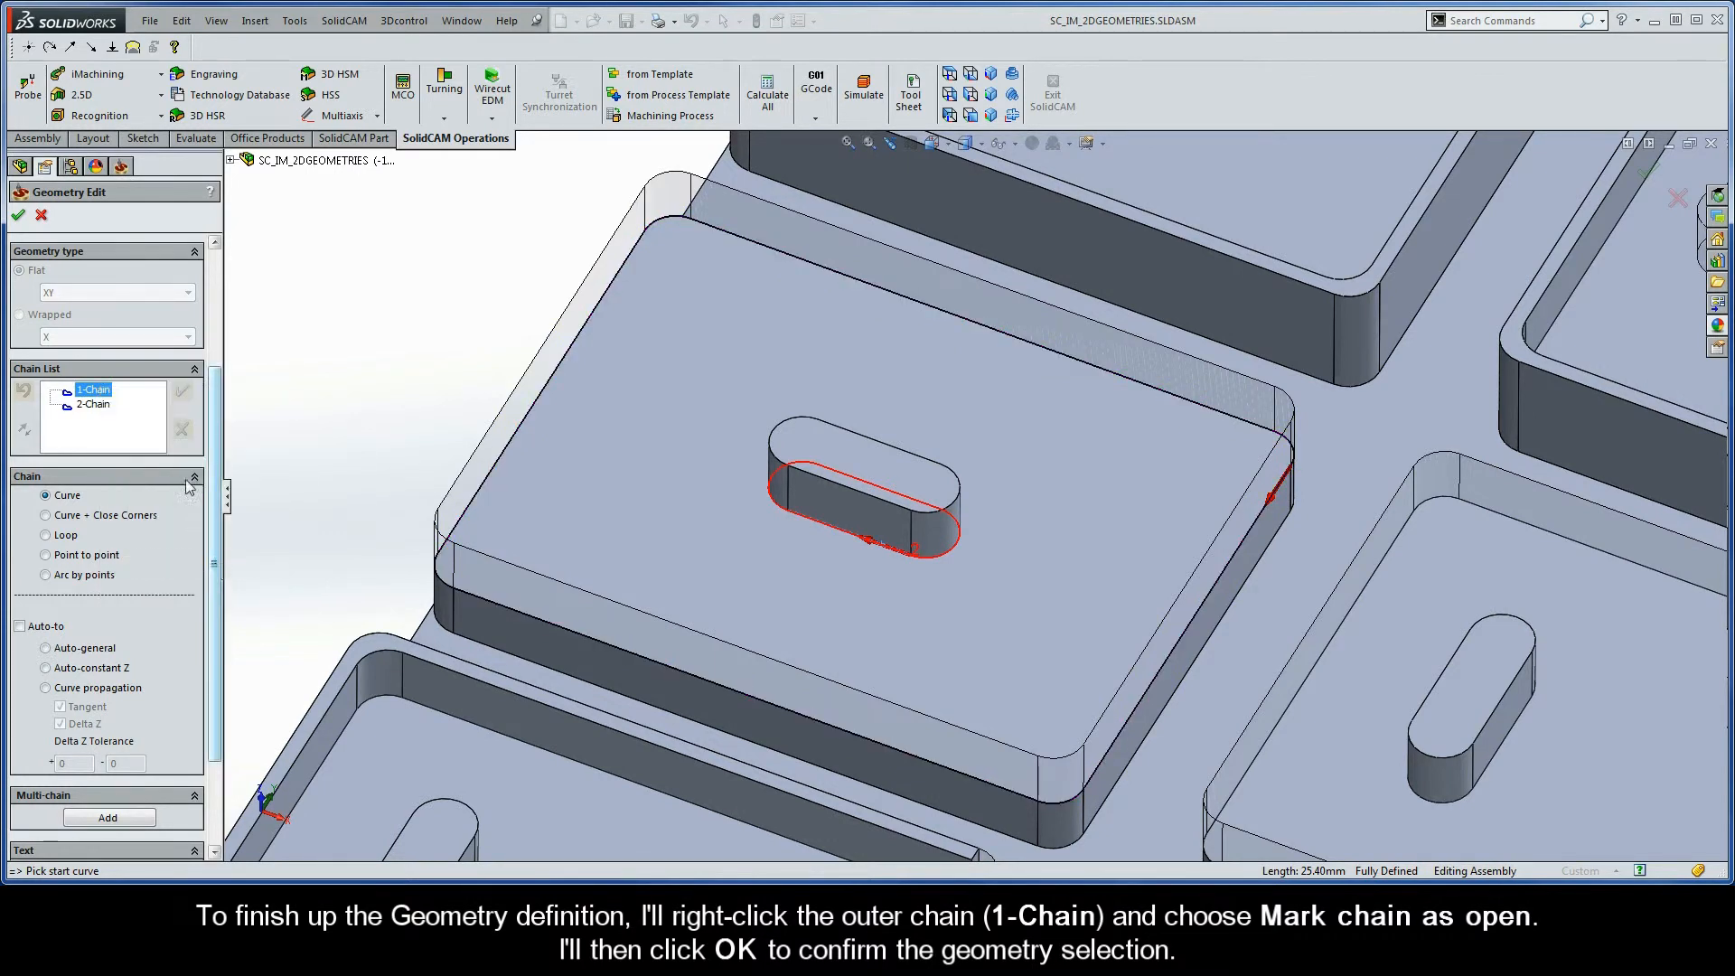
{"action": "left_click", "coordinate": [18, 215]}
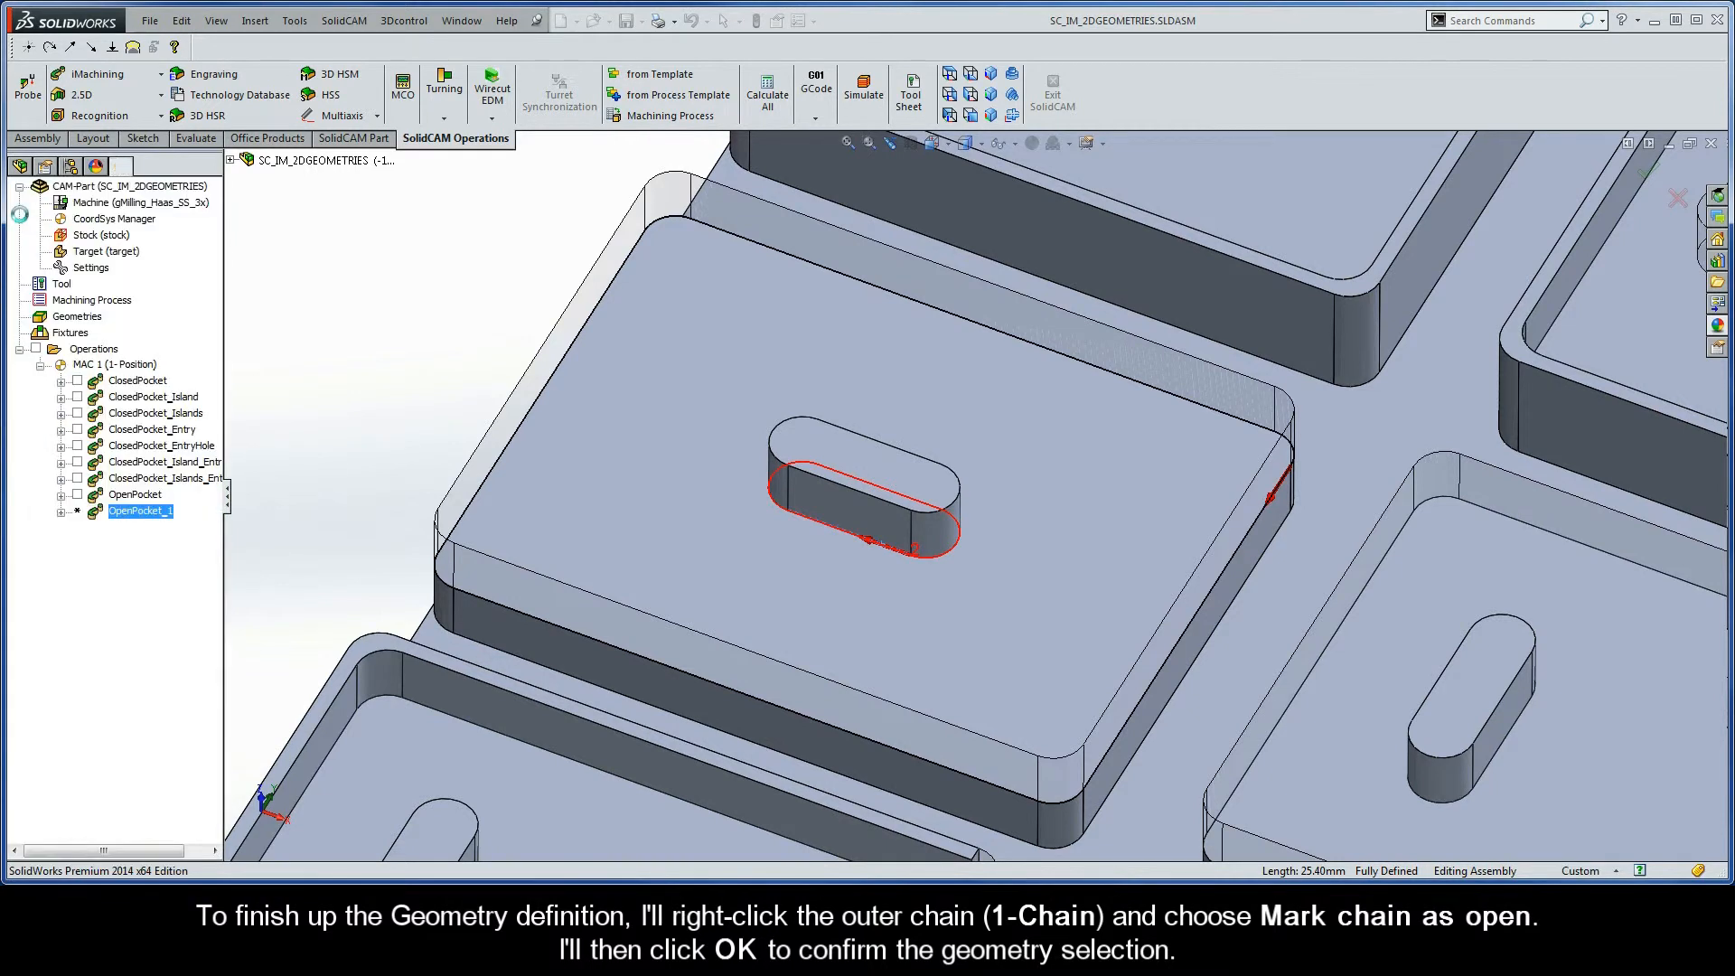
Name the operation OpenPocket_Island, save it and calculate its tool path.
{"action": "double_click", "coordinate": [508, 221]}
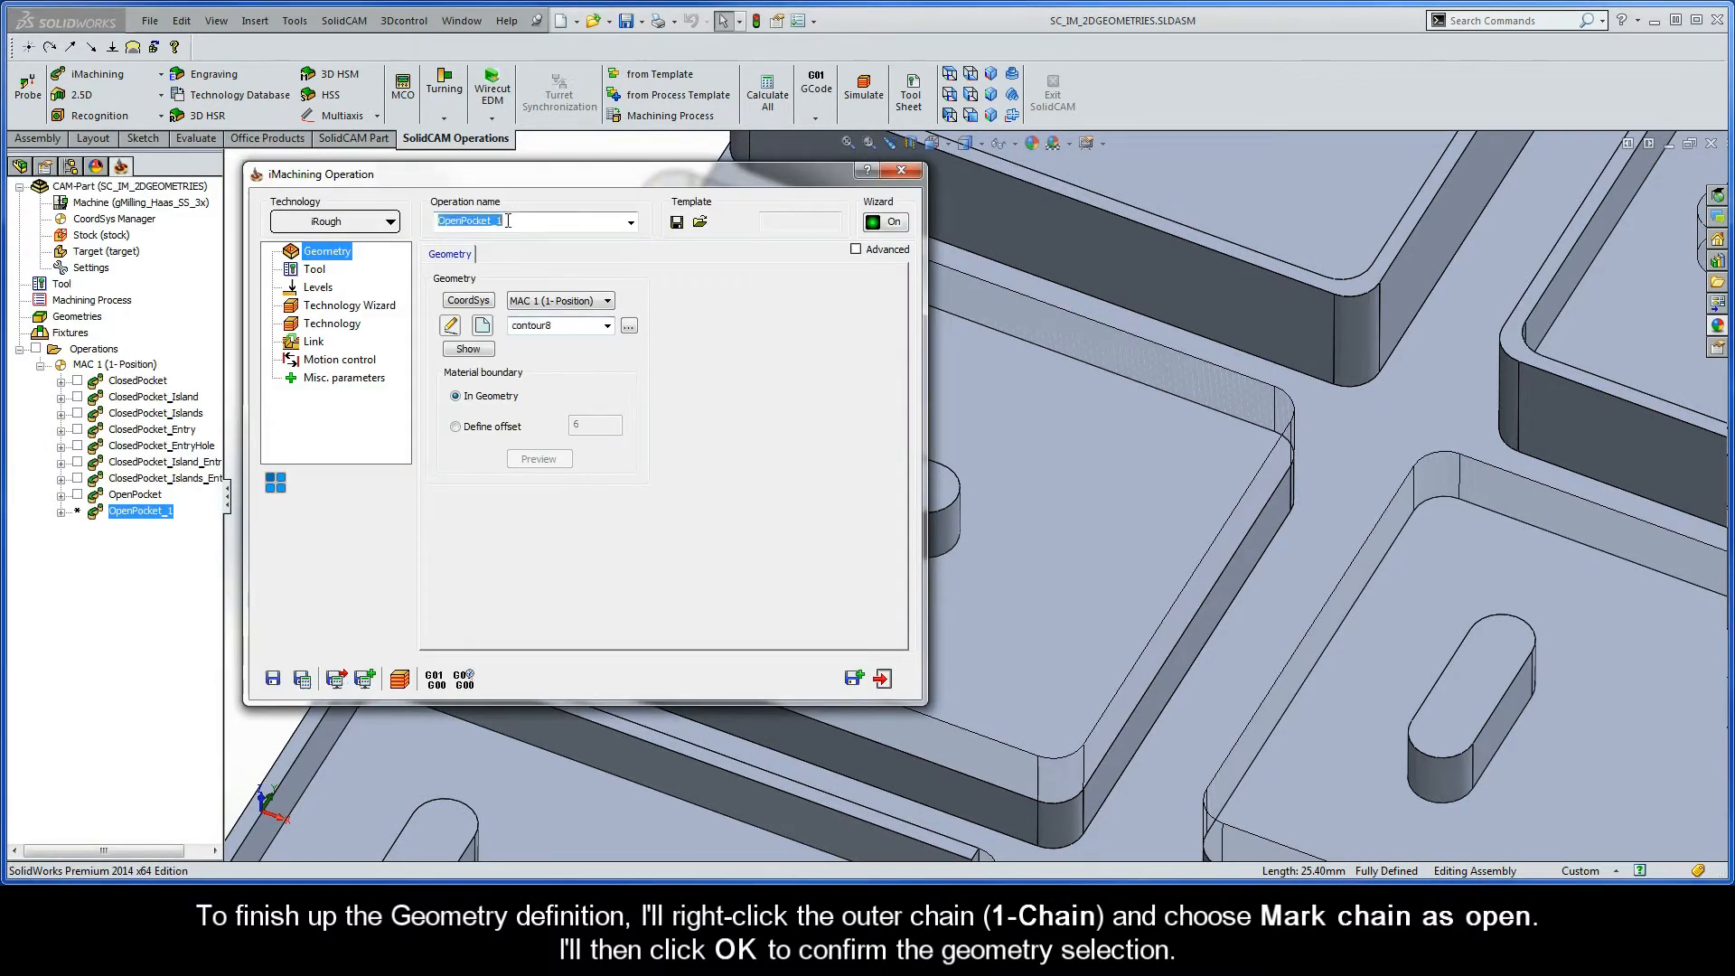
{"action": "left_click", "coordinate": [508, 221]}
{"action": "key", "text": "BackSpace"}
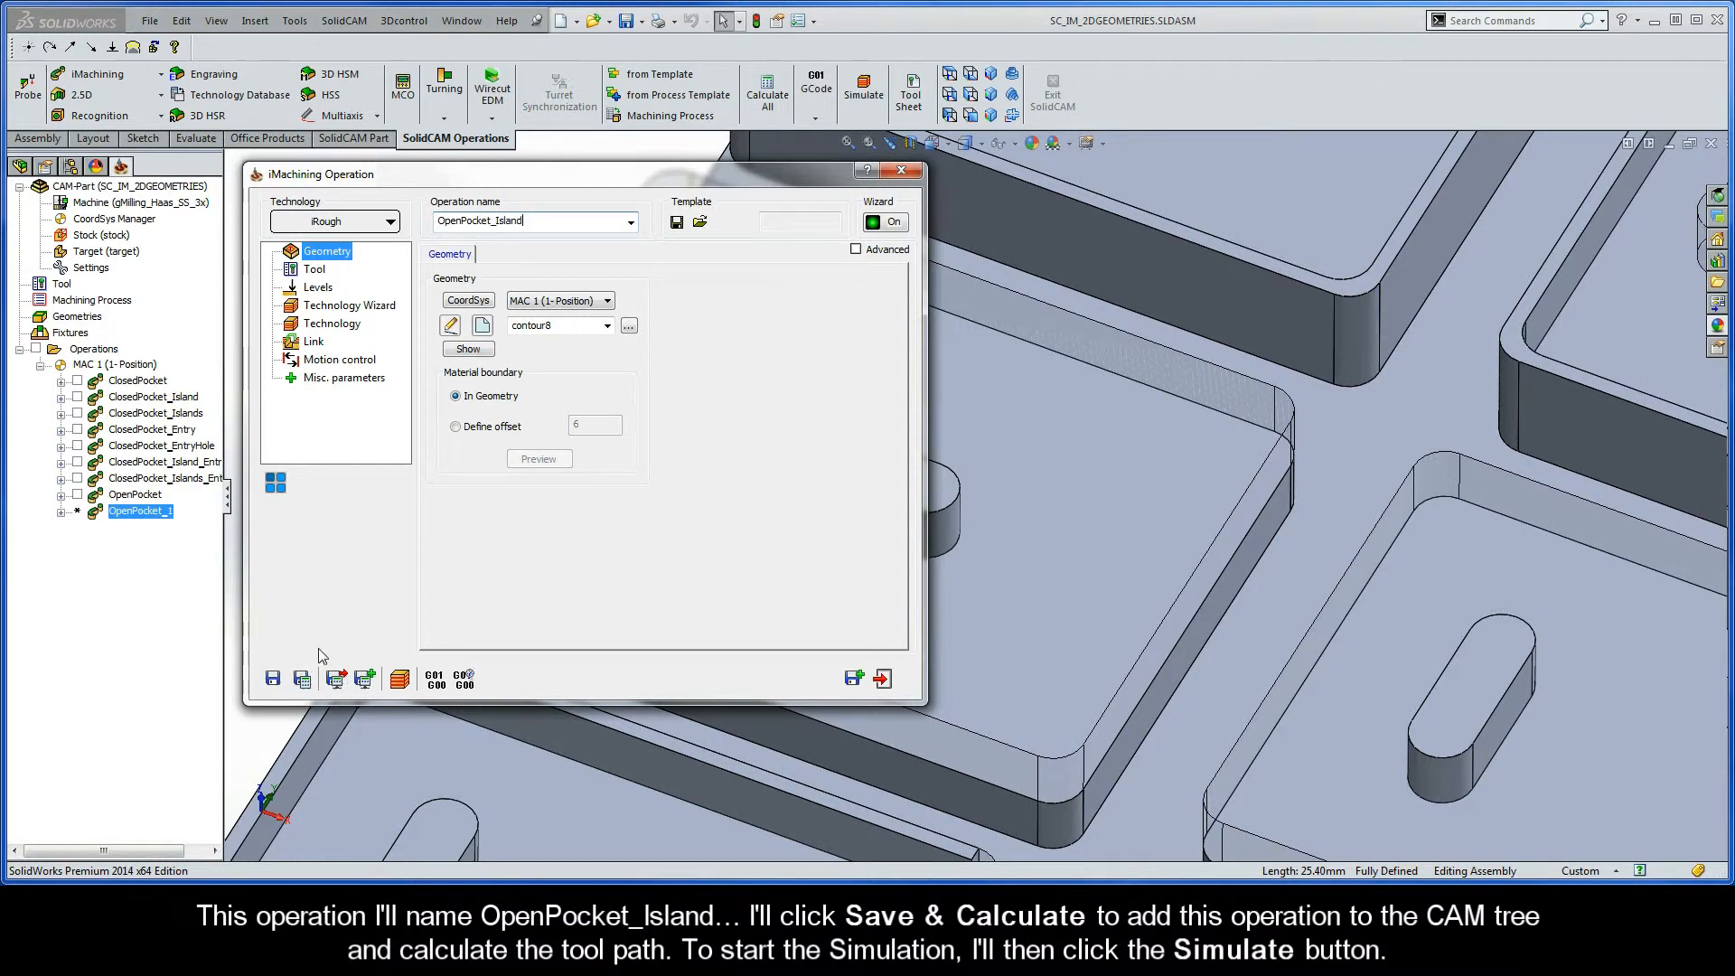
{"action": "left_click", "coordinate": [303, 680]}
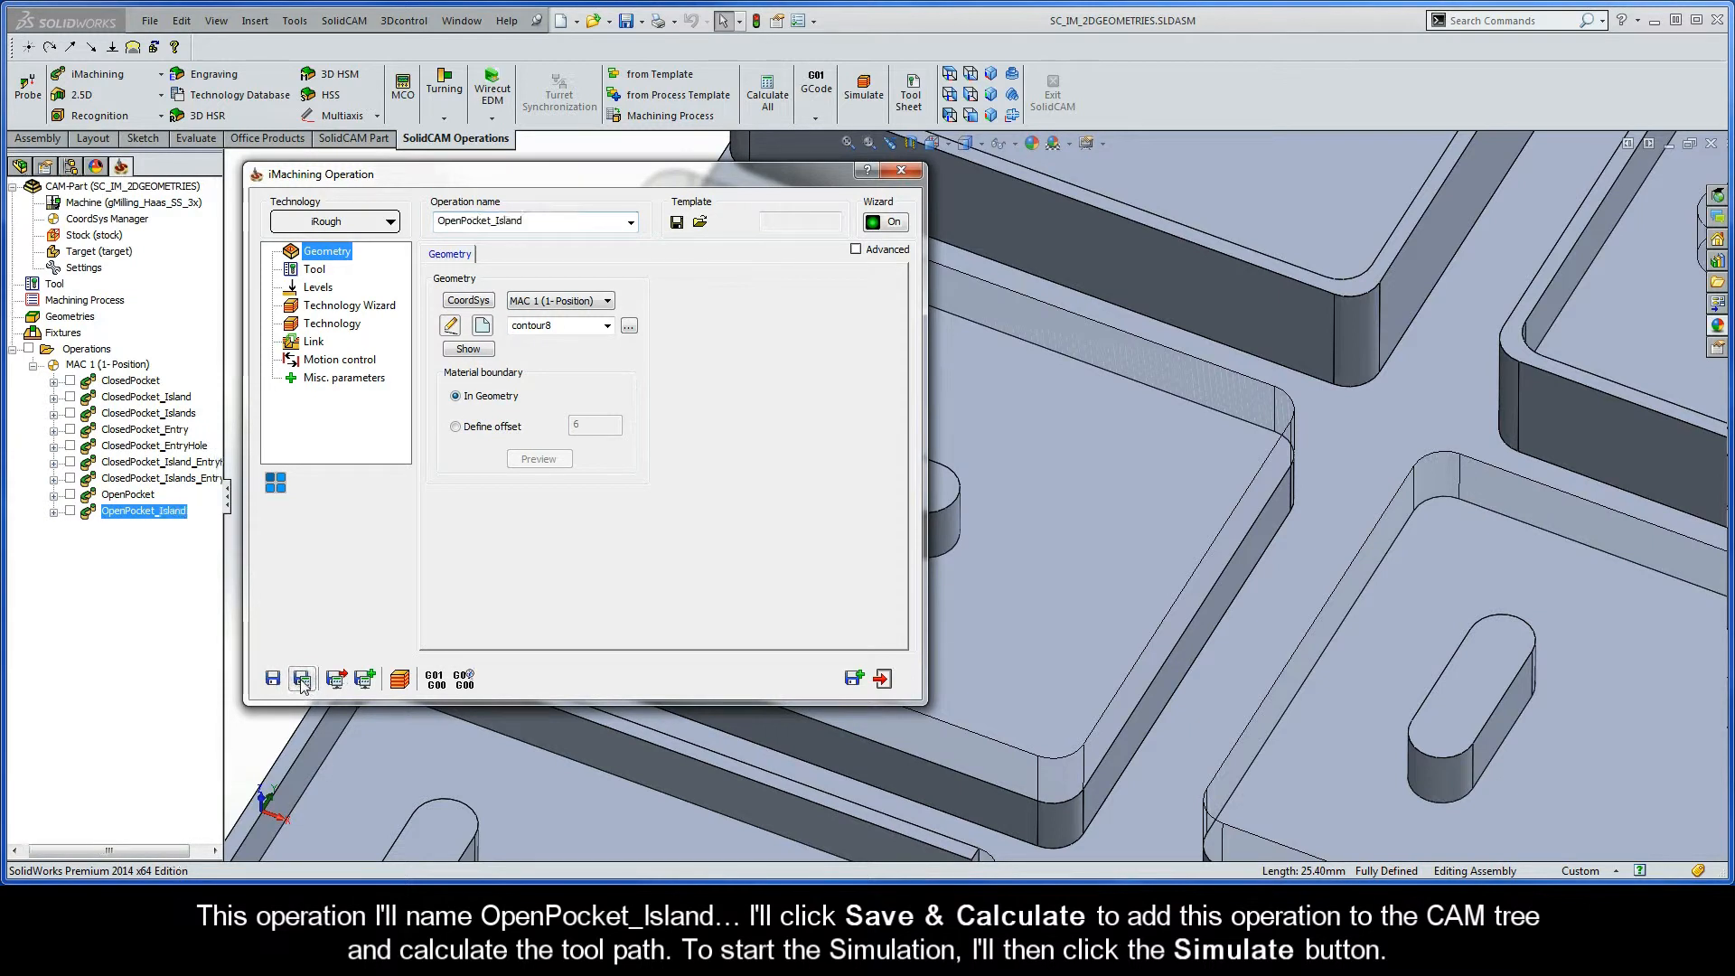
Simulate the OpenPocket_Island tool path in Host CAD mode, starting at reduced speed and raising it during playback, and exit the simulation.
{"action": "left_click", "coordinate": [400, 679]}
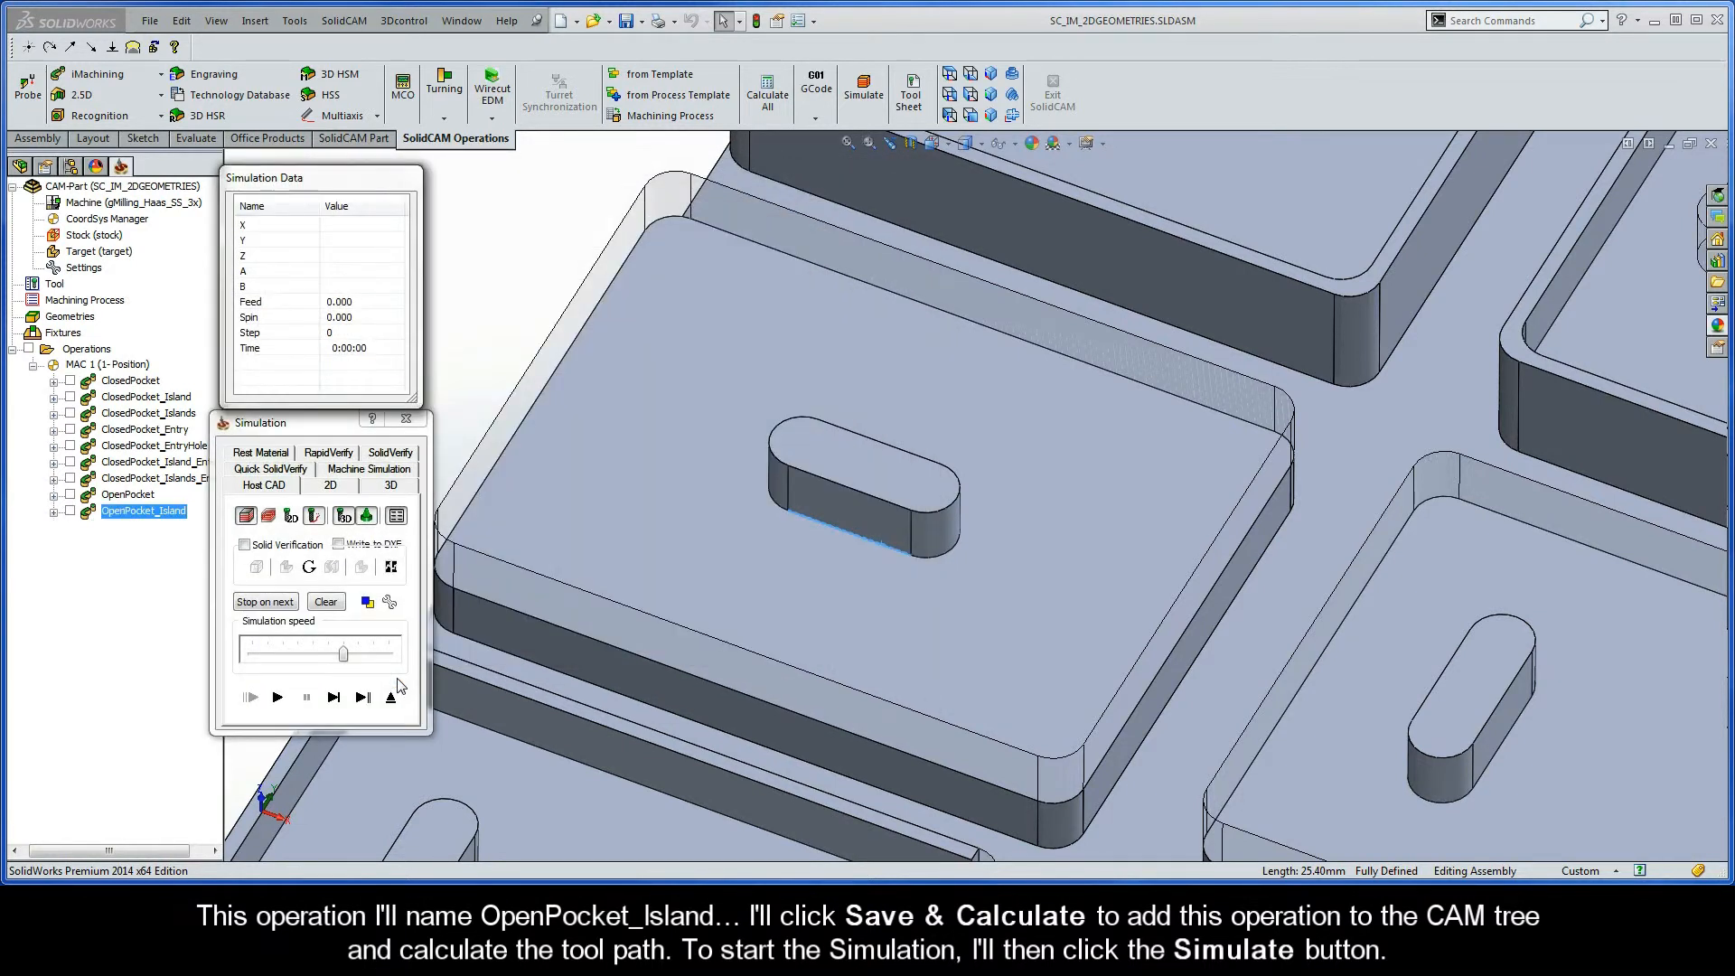
{"action": "left_click_drag", "start_coordinate": [344, 653], "coordinate": [312, 652]}
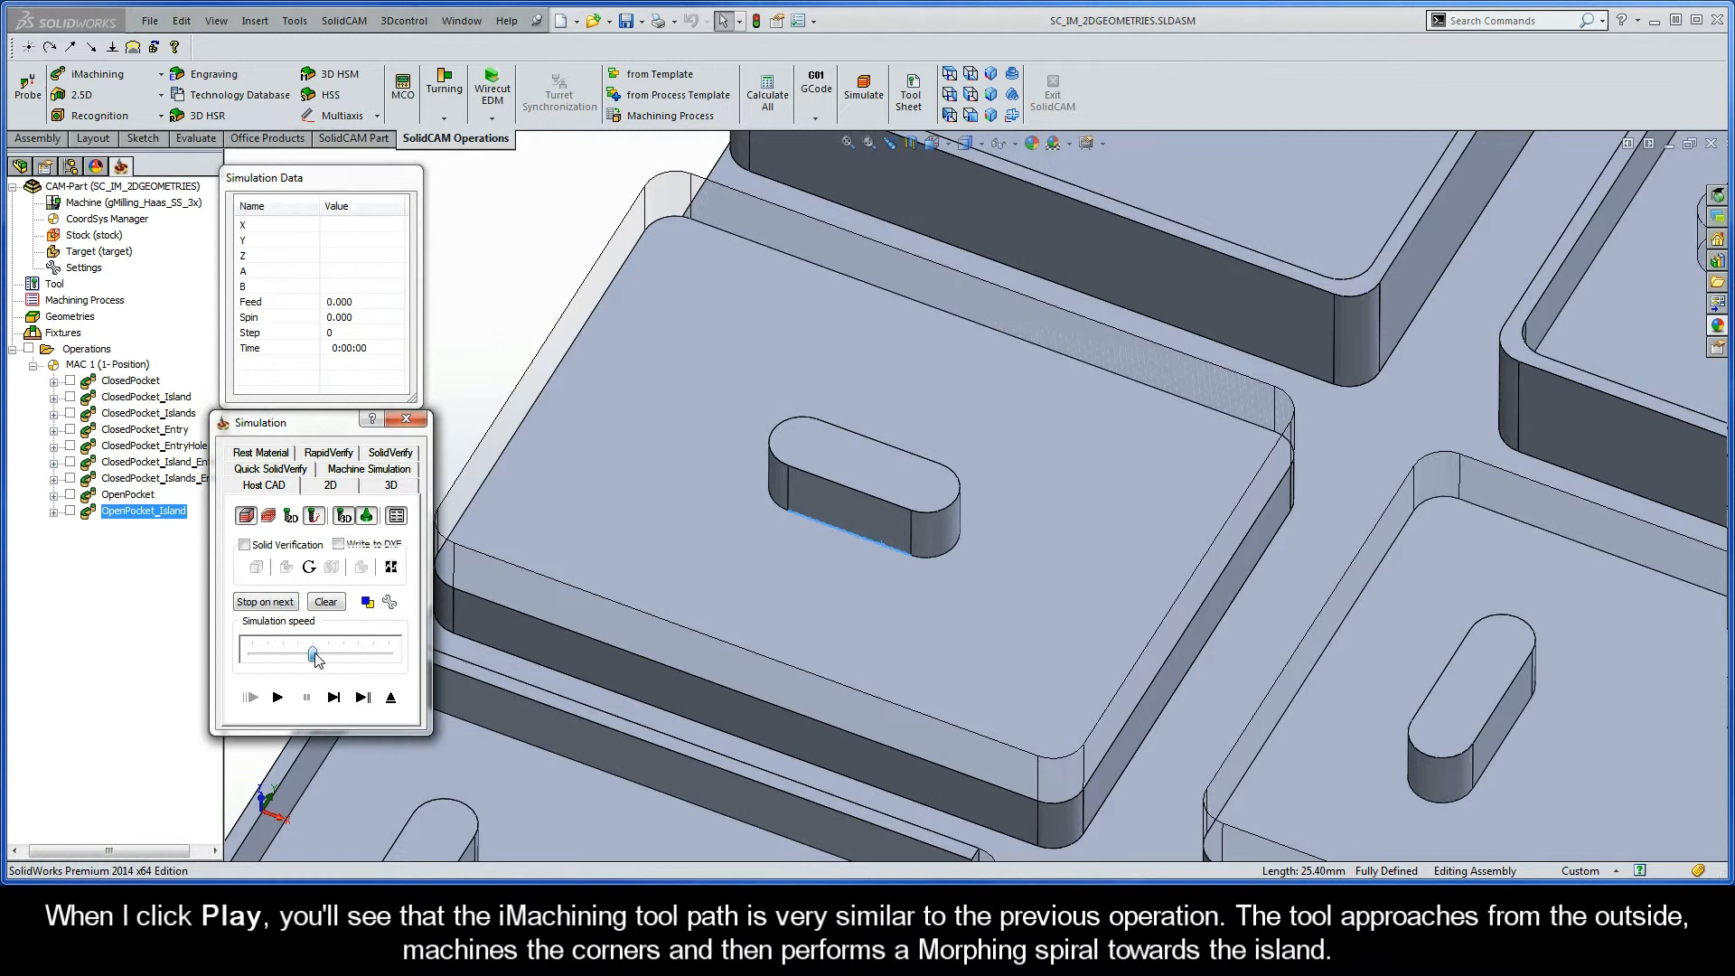
{"action": "left_click", "coordinate": [279, 697]}
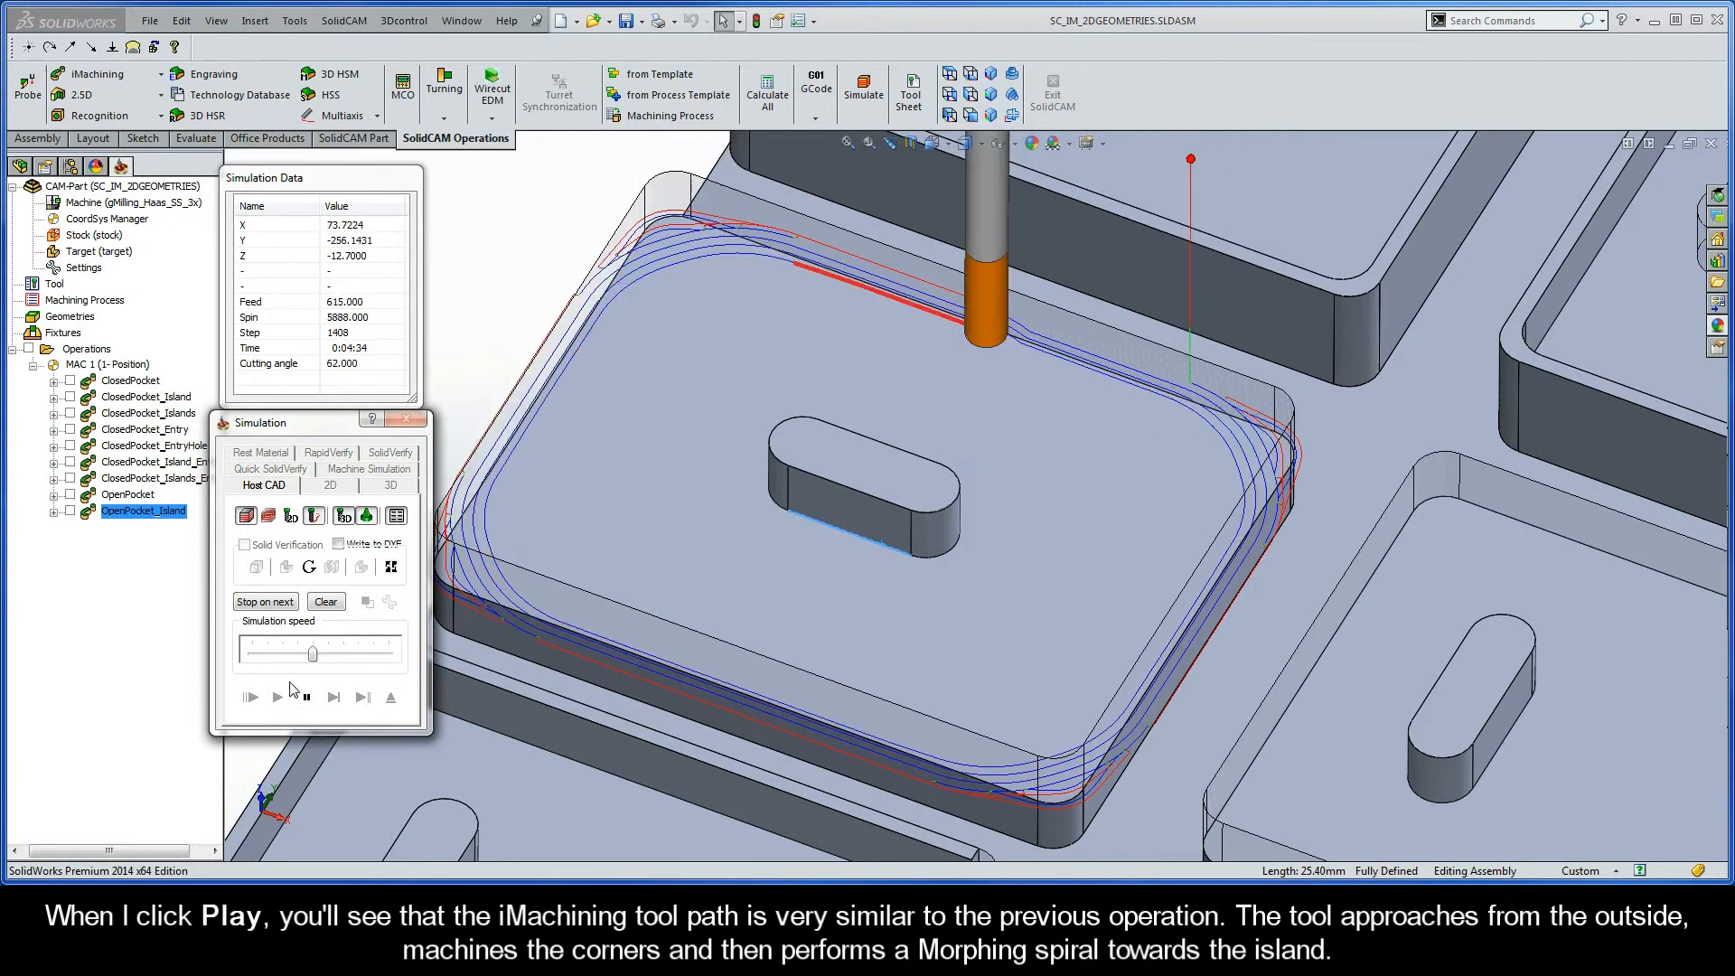
{"action": "left_click_drag", "start_coordinate": [311, 653], "coordinate": [342, 657]}
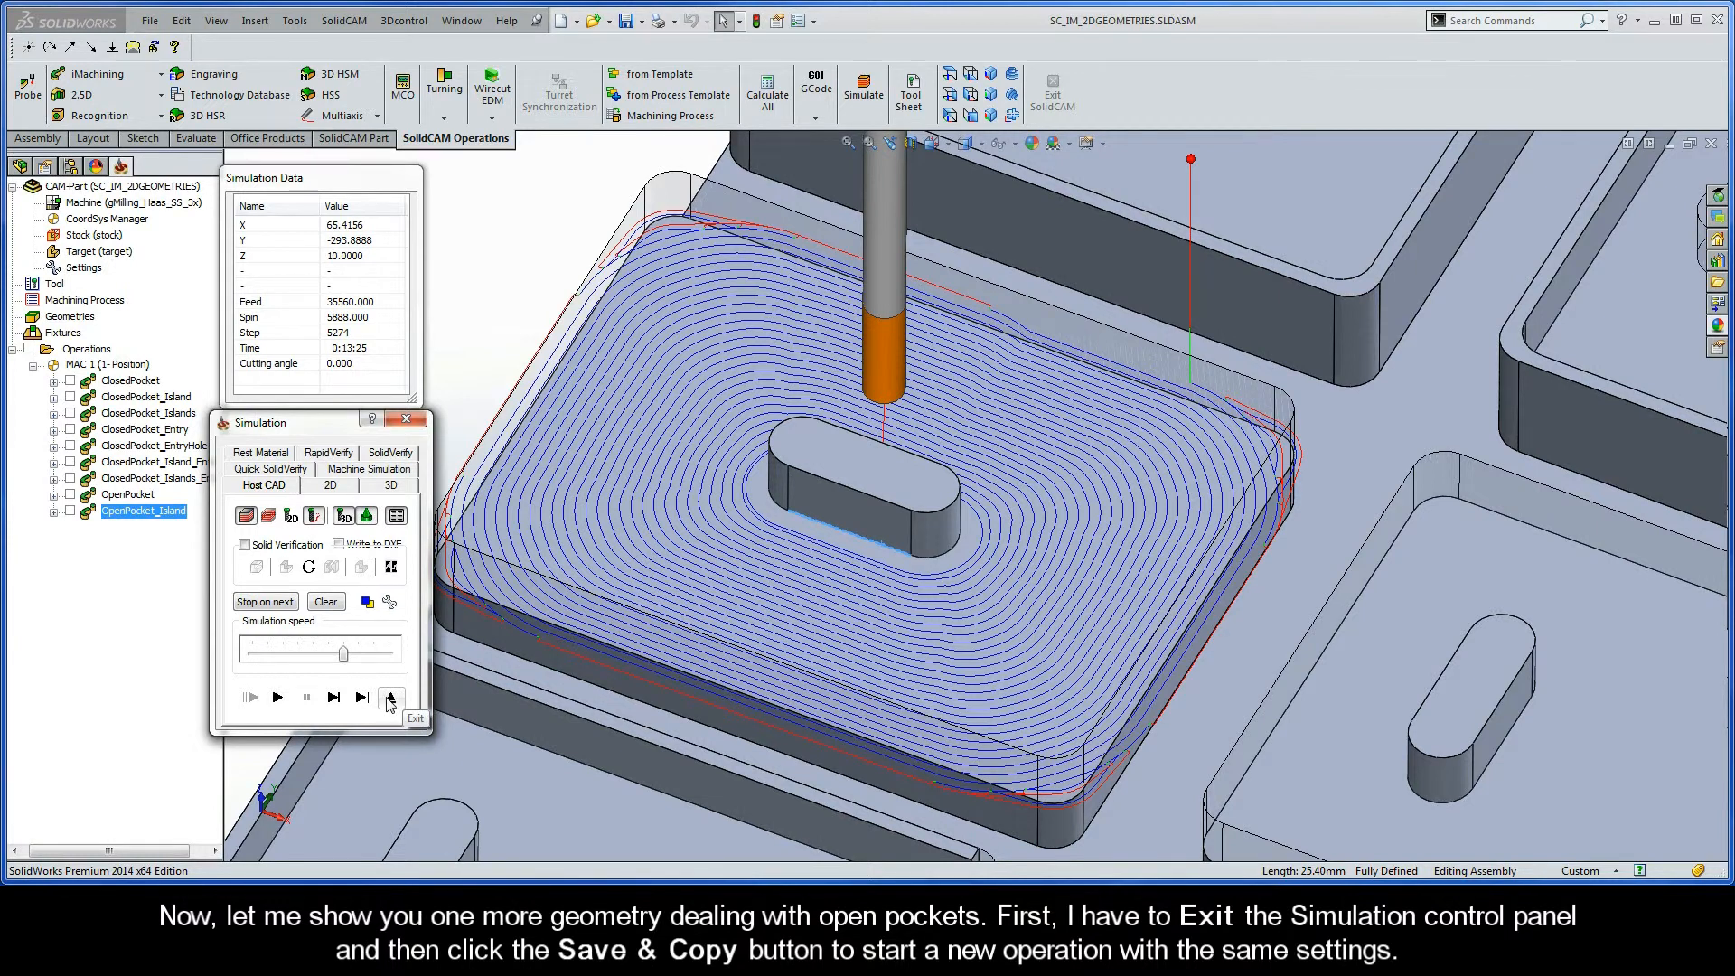
{"action": "left_click", "coordinate": [391, 700]}
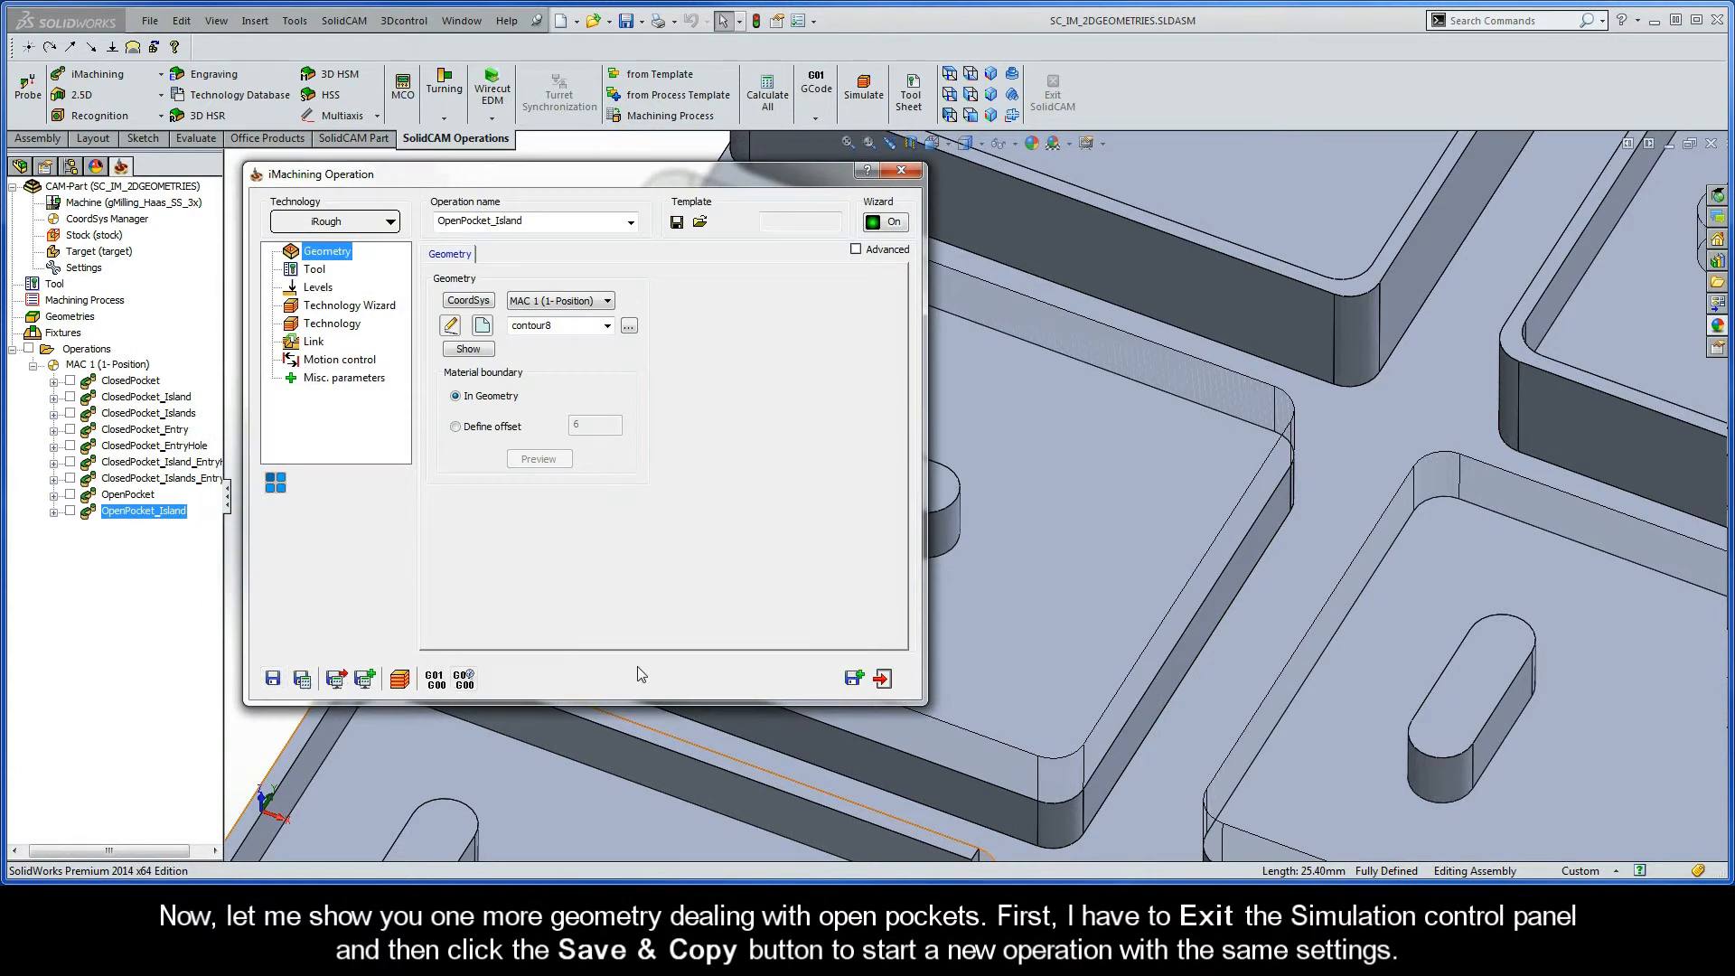
Save and copy the operation, and define a new geometry's outer chain from the two-island open pocket's contour using Auto-constant Z.
{"action": "left_click", "coordinate": [854, 679]}
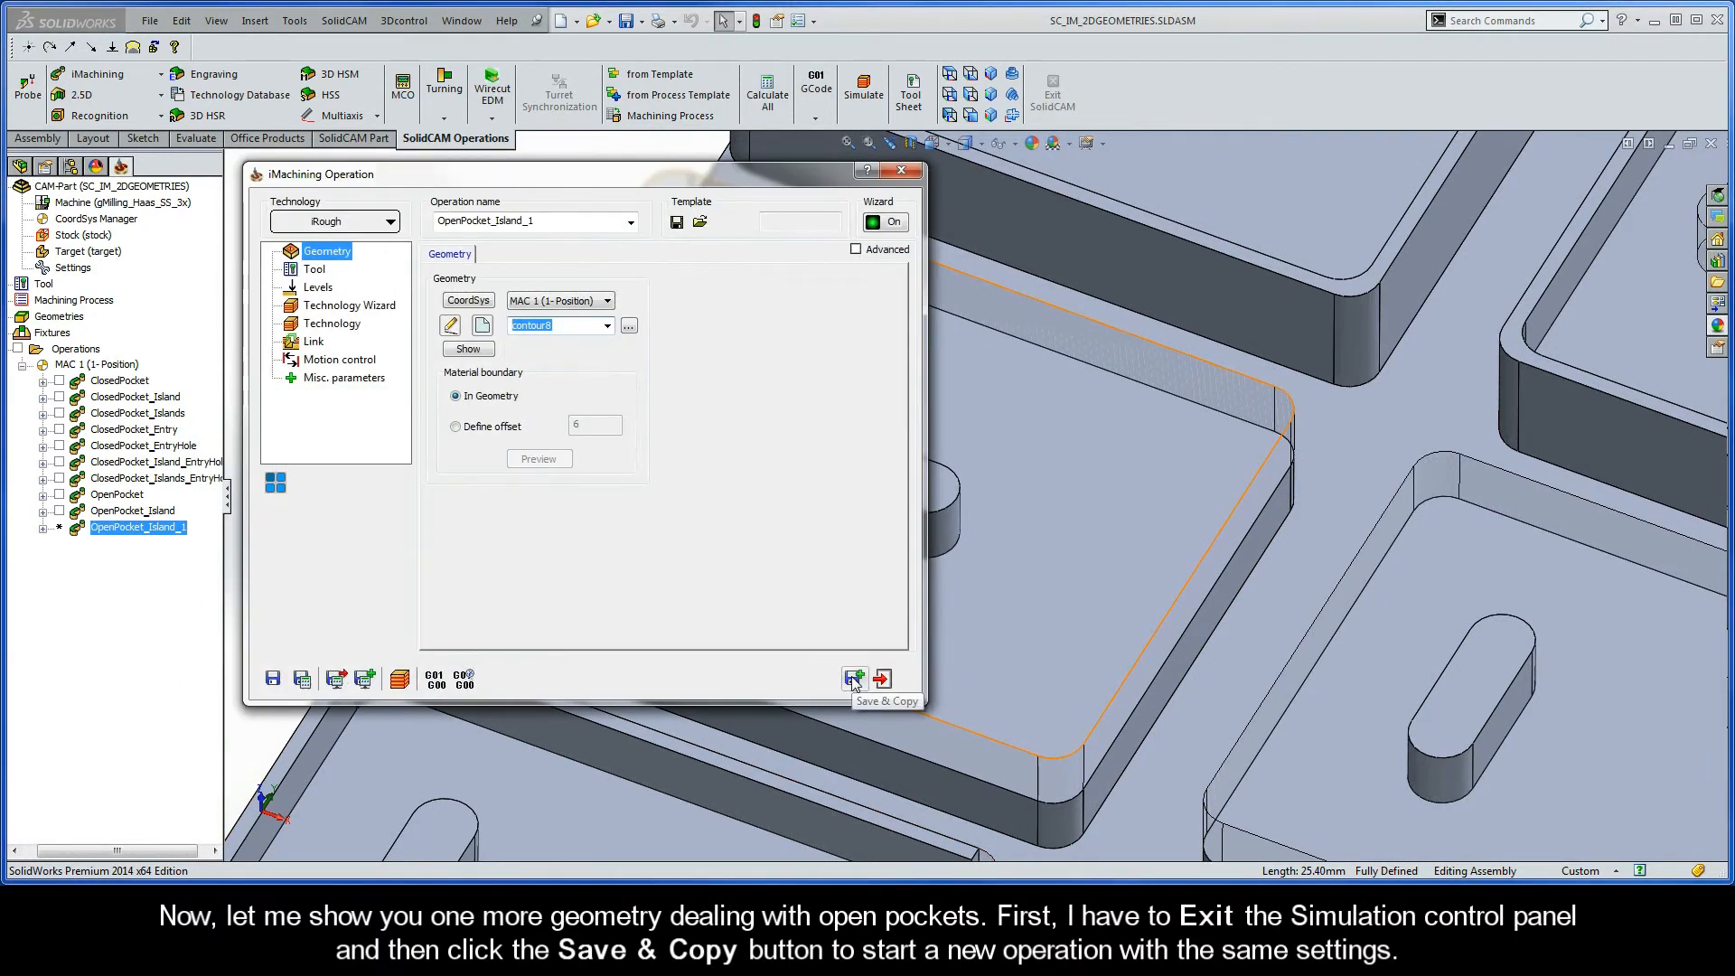
{"action": "left_click", "coordinate": [482, 327]}
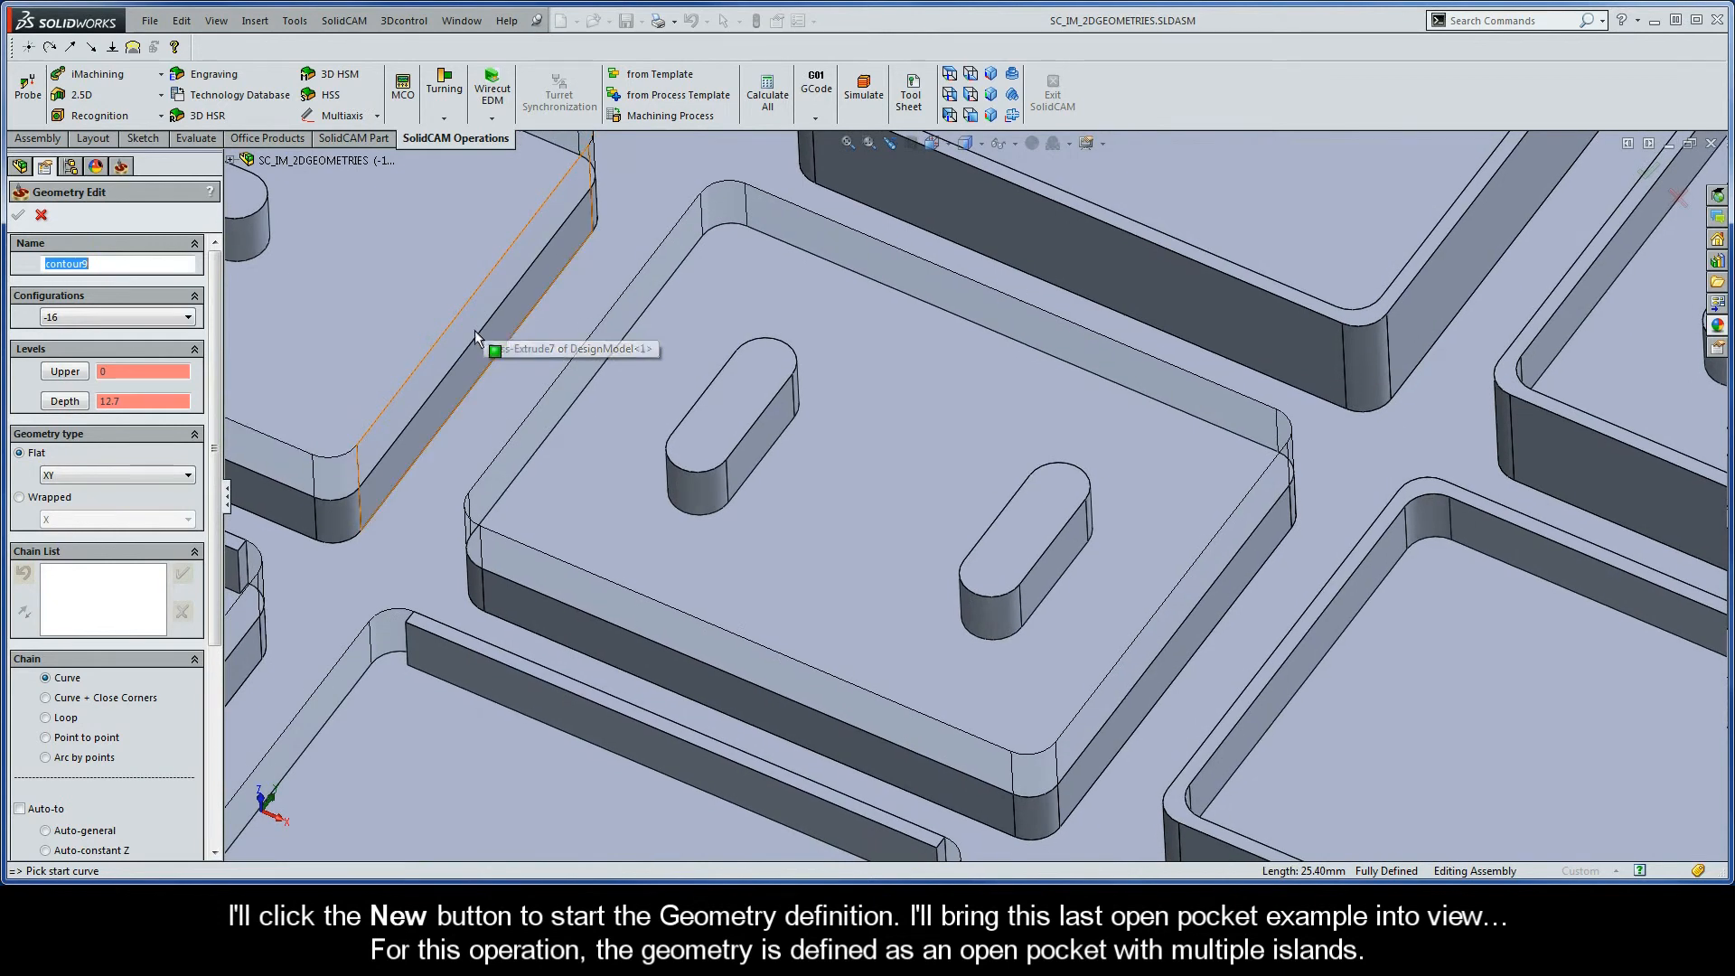
{"action": "scroll", "coordinate": [215, 515], "scroll_direction": "down", "scroll_amount": 3}
{"action": "left_click_drag", "start_coordinate": [215, 516], "coordinate": [215, 568]}
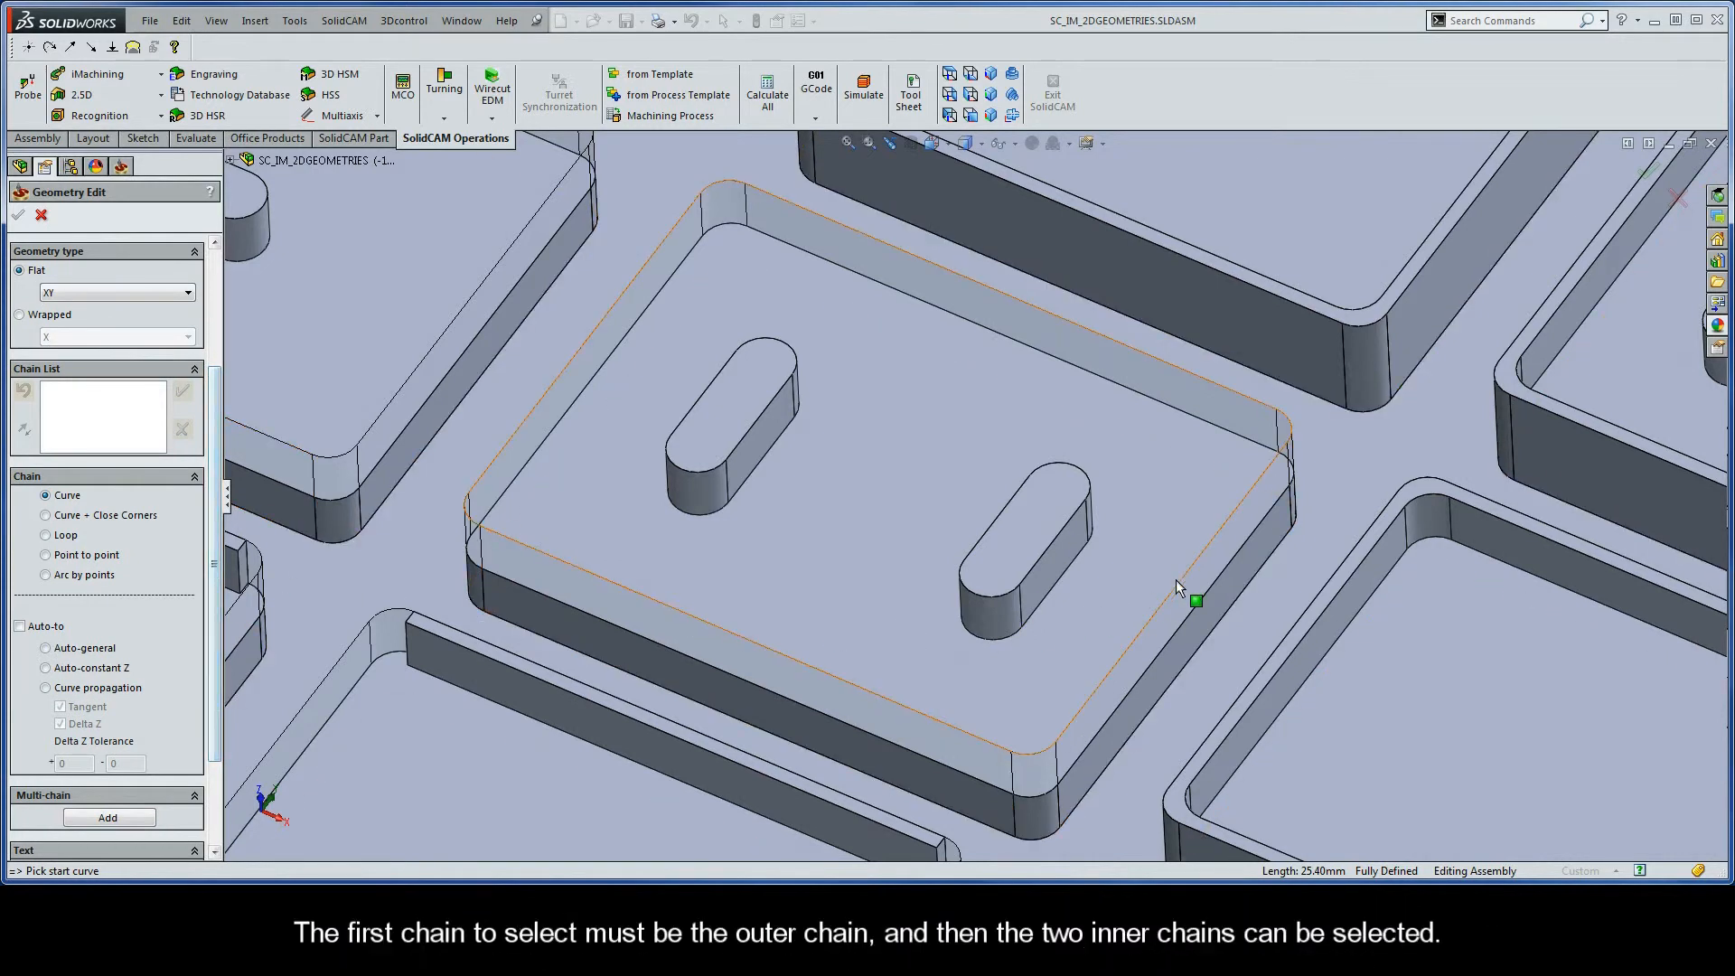
{"action": "left_click", "coordinate": [1248, 545]}
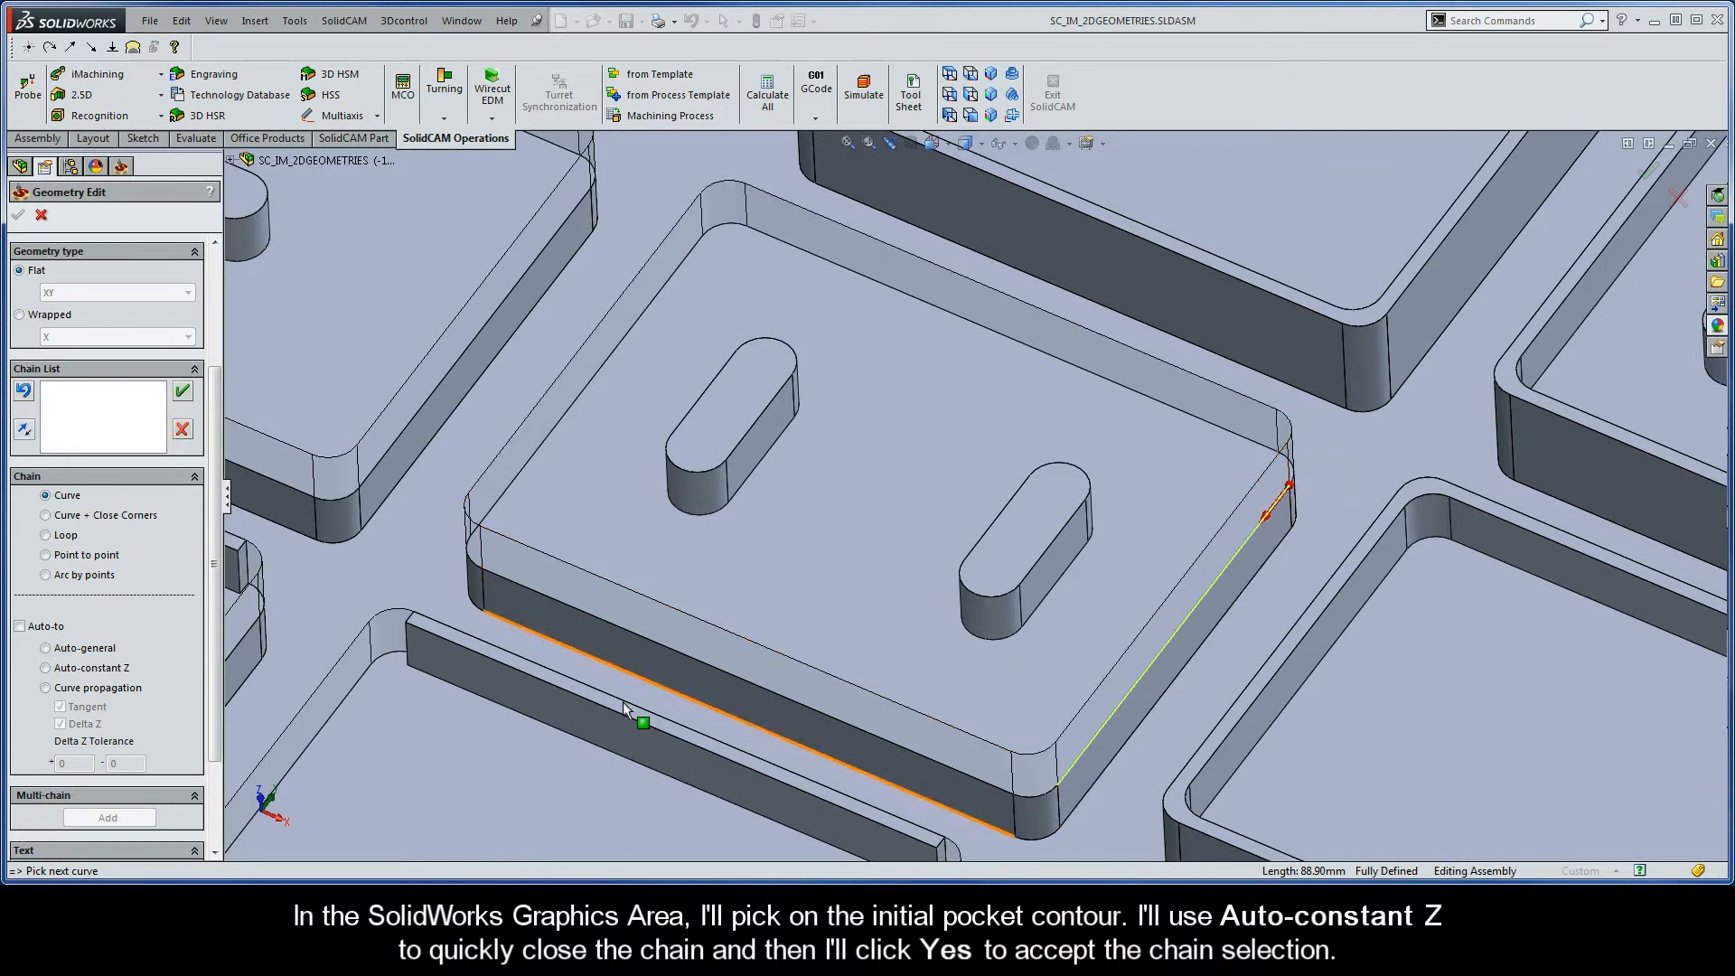
{"action": "left_click", "coordinate": [46, 668]}
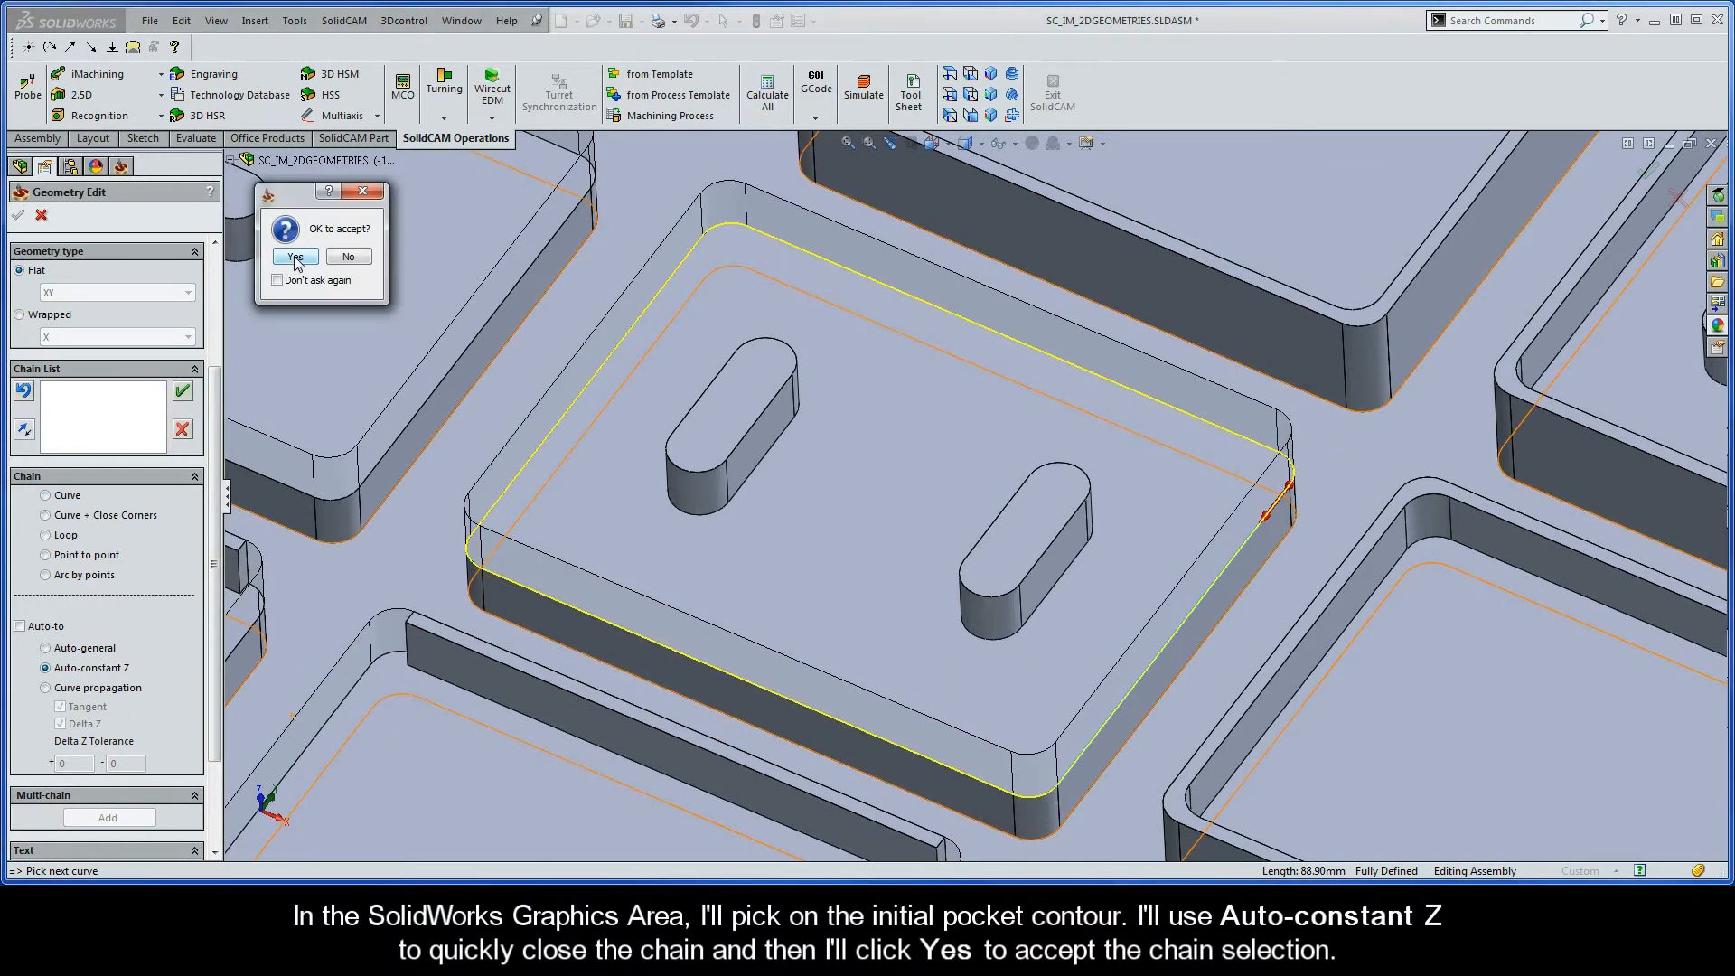
{"action": "left_click", "coordinate": [295, 258]}
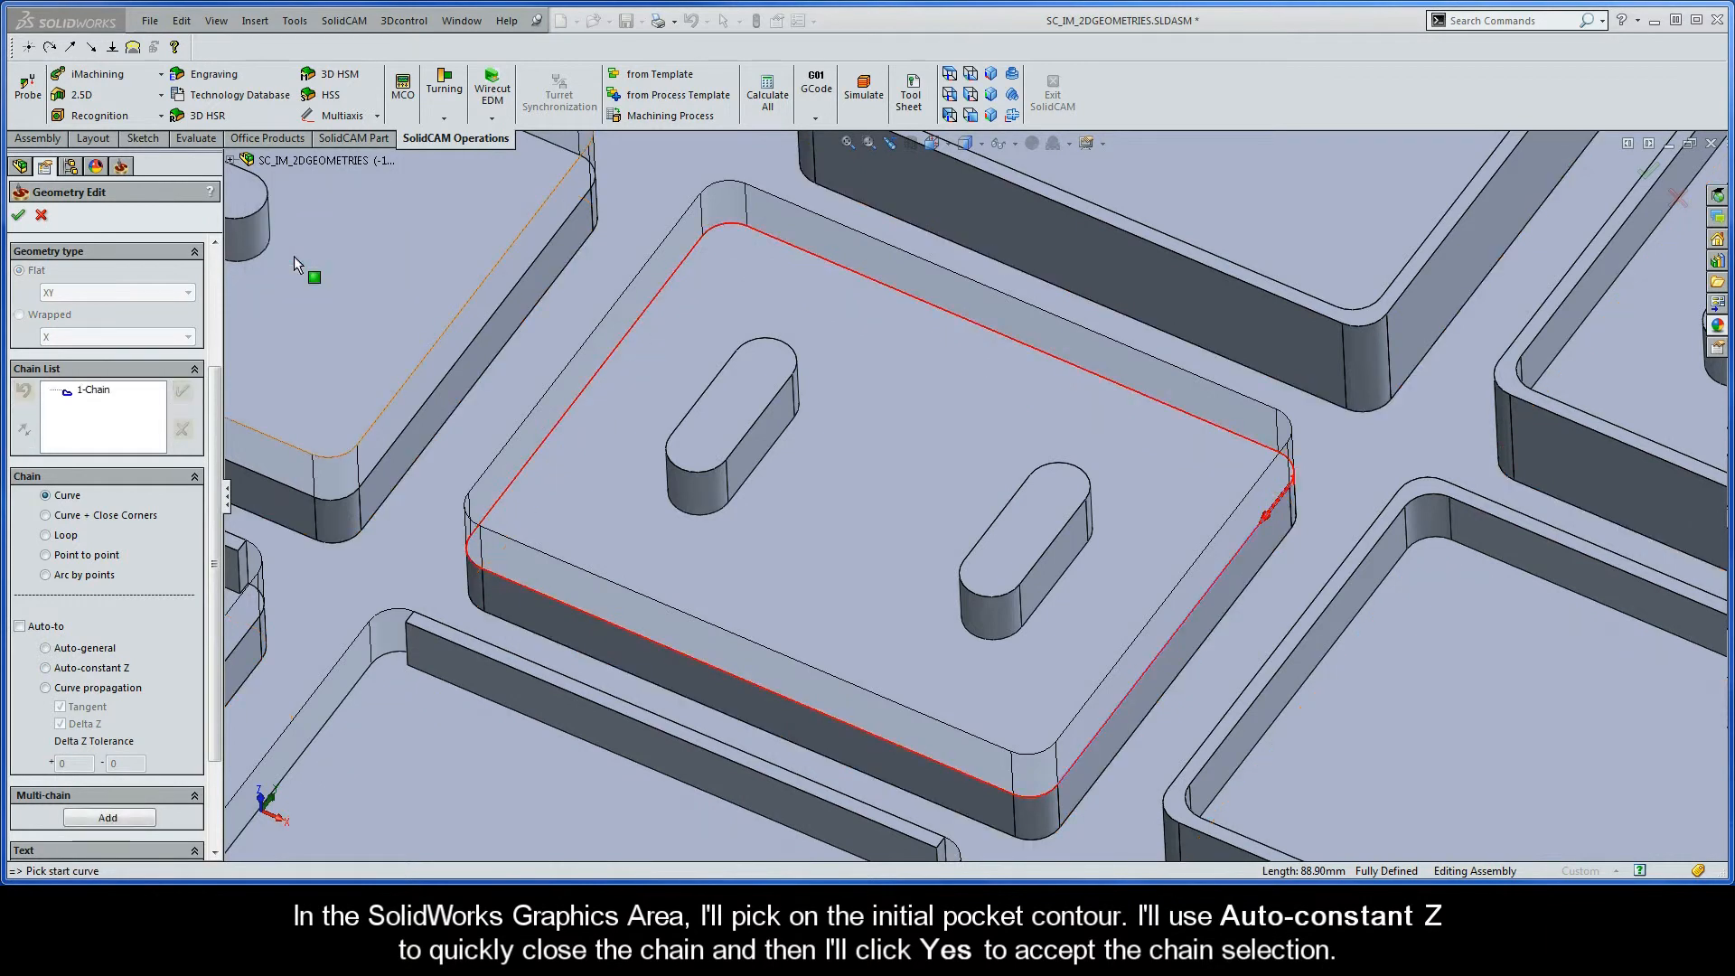
Add one chain around the base contour of each of the two slot-shaped islands, closing both with Auto-constant Z.
{"action": "left_click", "coordinate": [783, 447]}
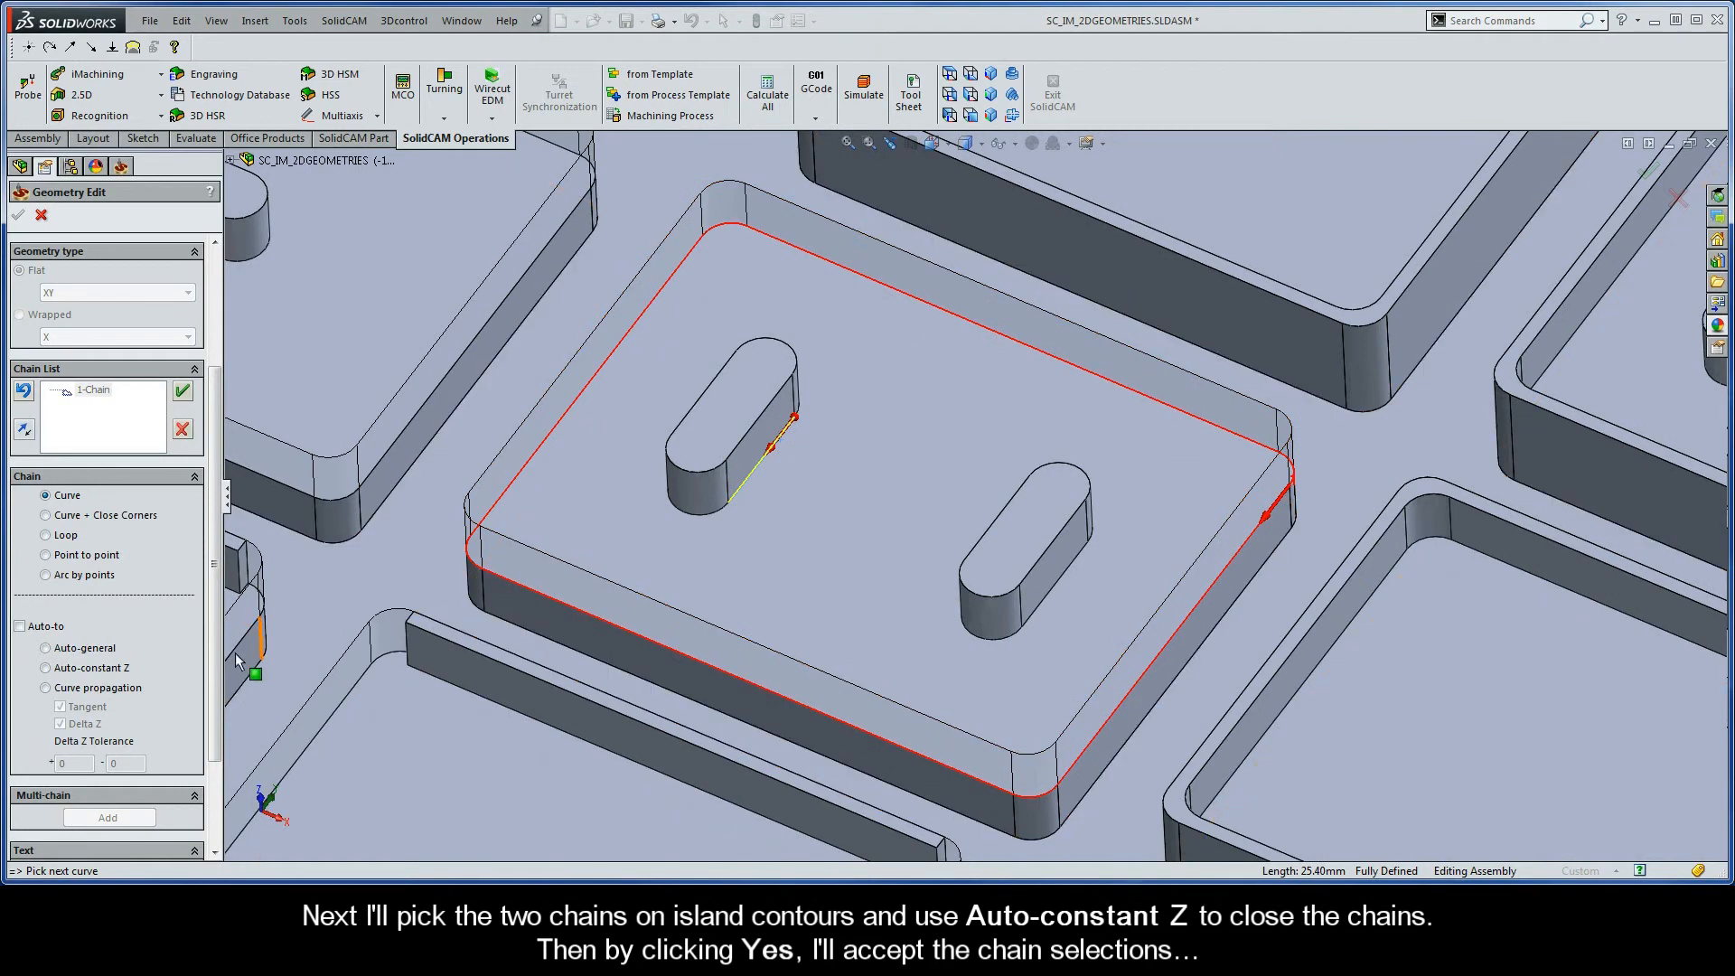
{"action": "left_click", "coordinate": [95, 670]}
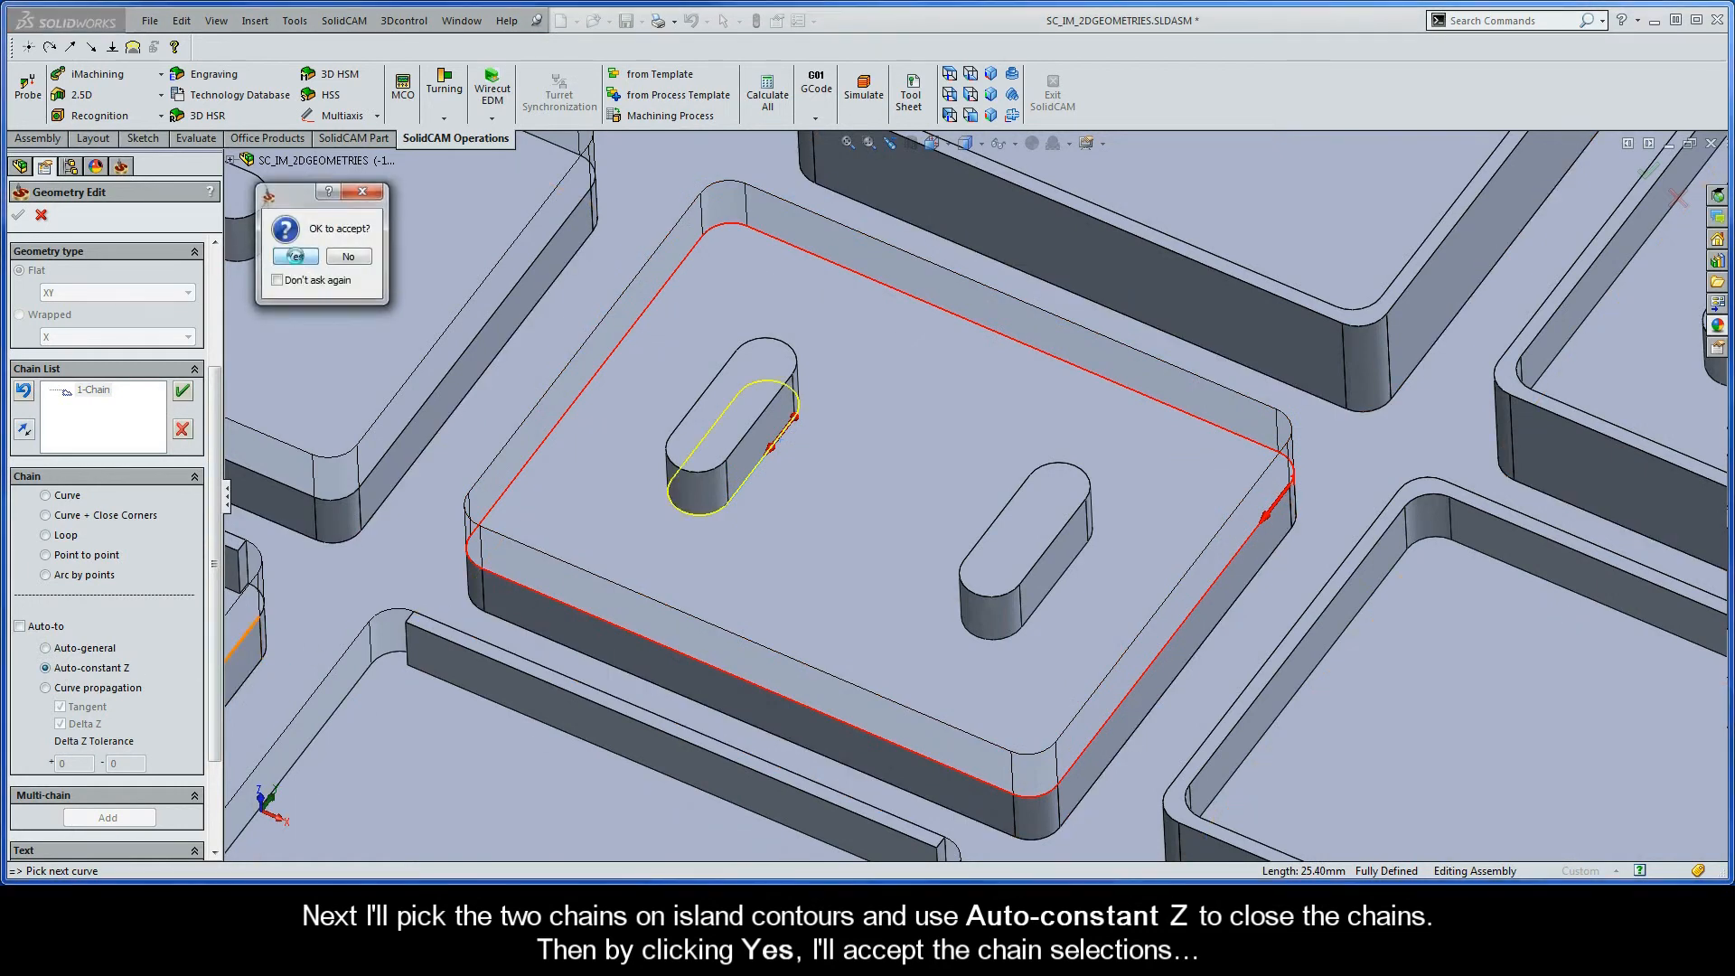
{"action": "left_click", "coordinate": [296, 257]}
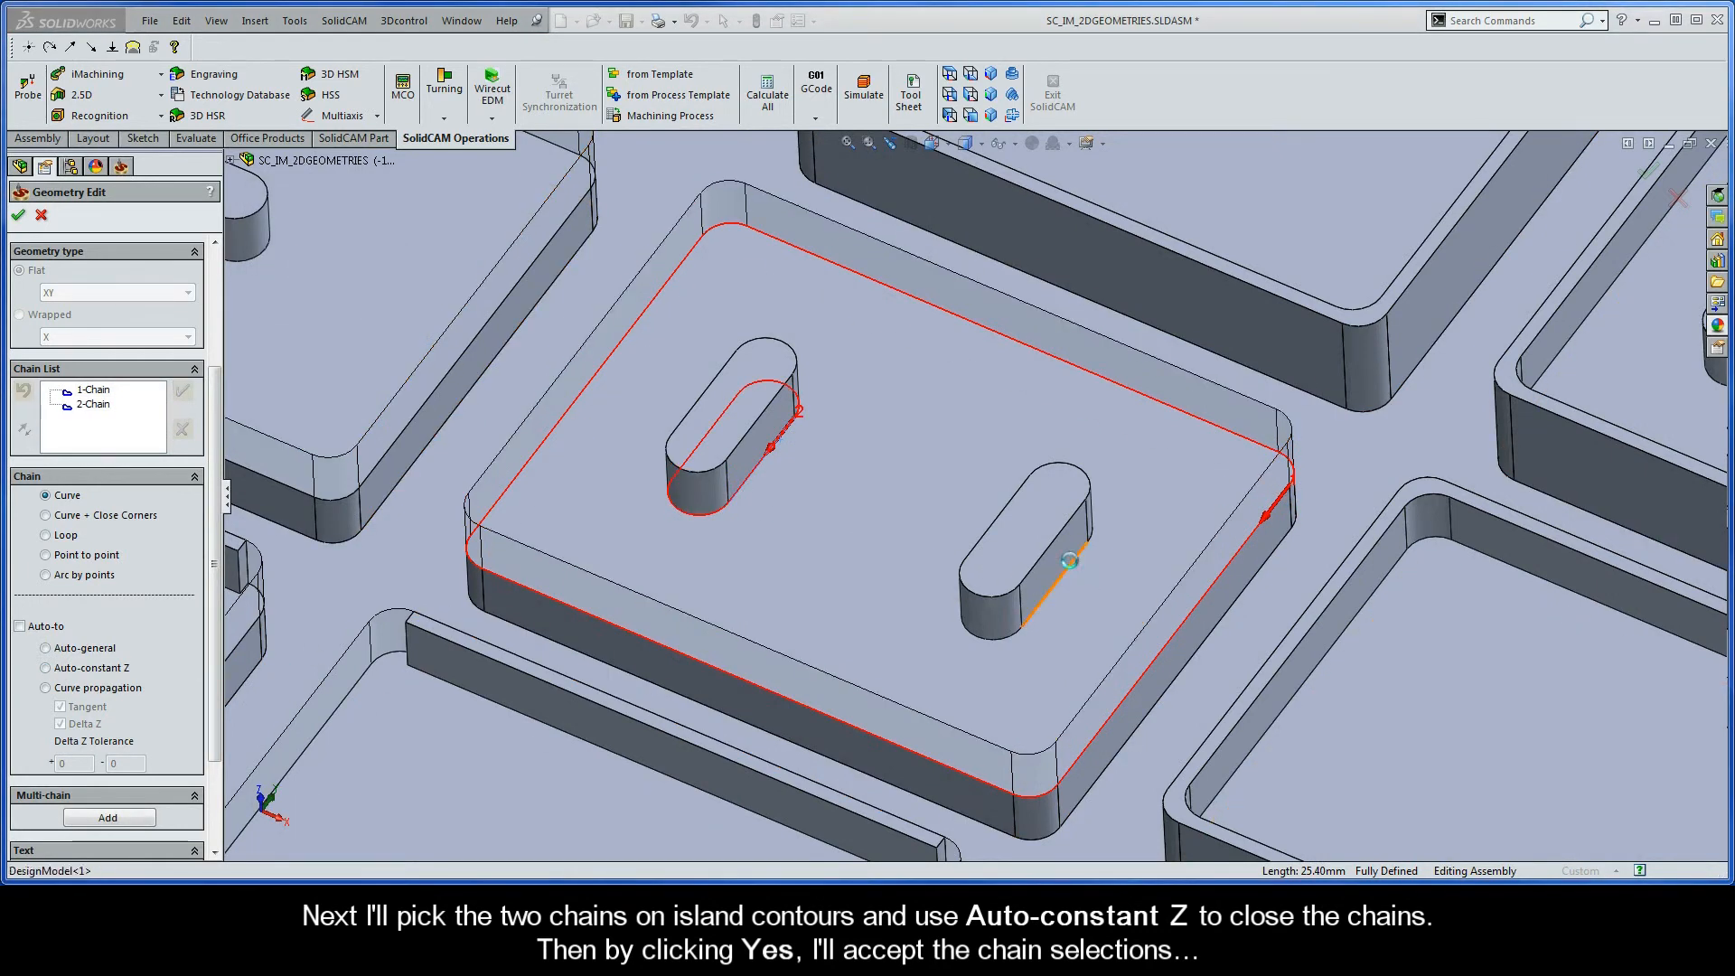
{"action": "left_click", "coordinate": [1071, 561]}
{"action": "left_click", "coordinate": [87, 668]}
{"action": "left_click", "coordinate": [295, 257]}
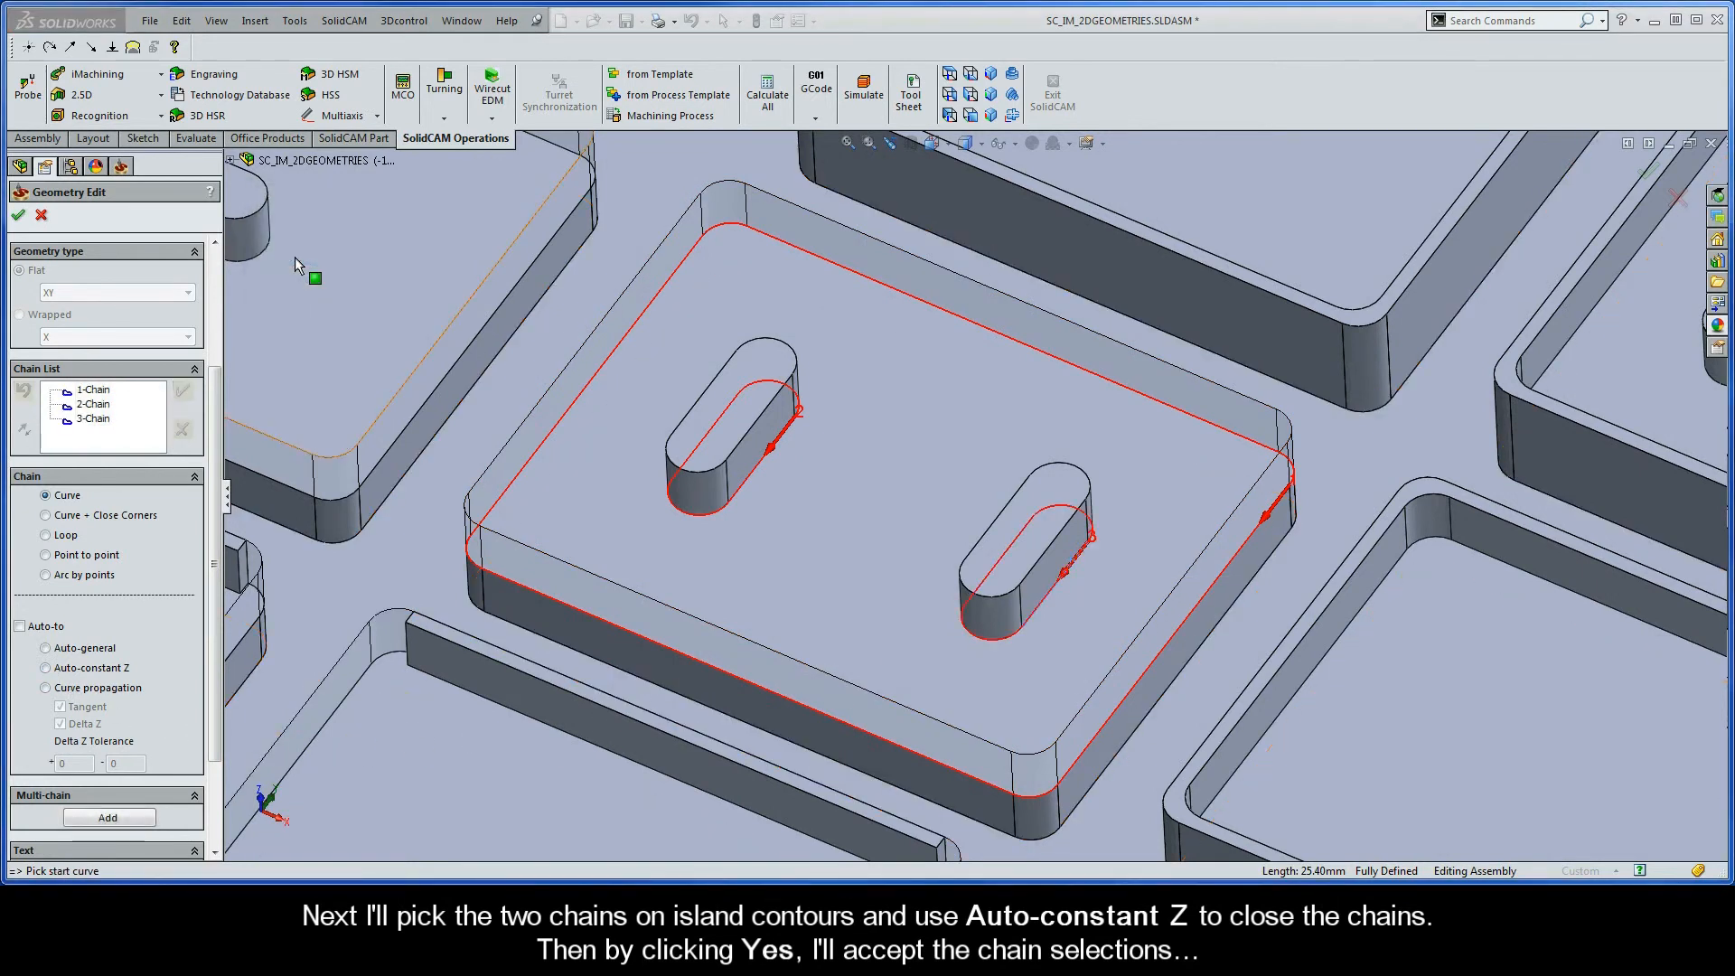
Mark 1-Chain, the outer contour of the two-island pocket, as open and confirm the geometry definition.
{"action": "right_click", "coordinate": [95, 391]}
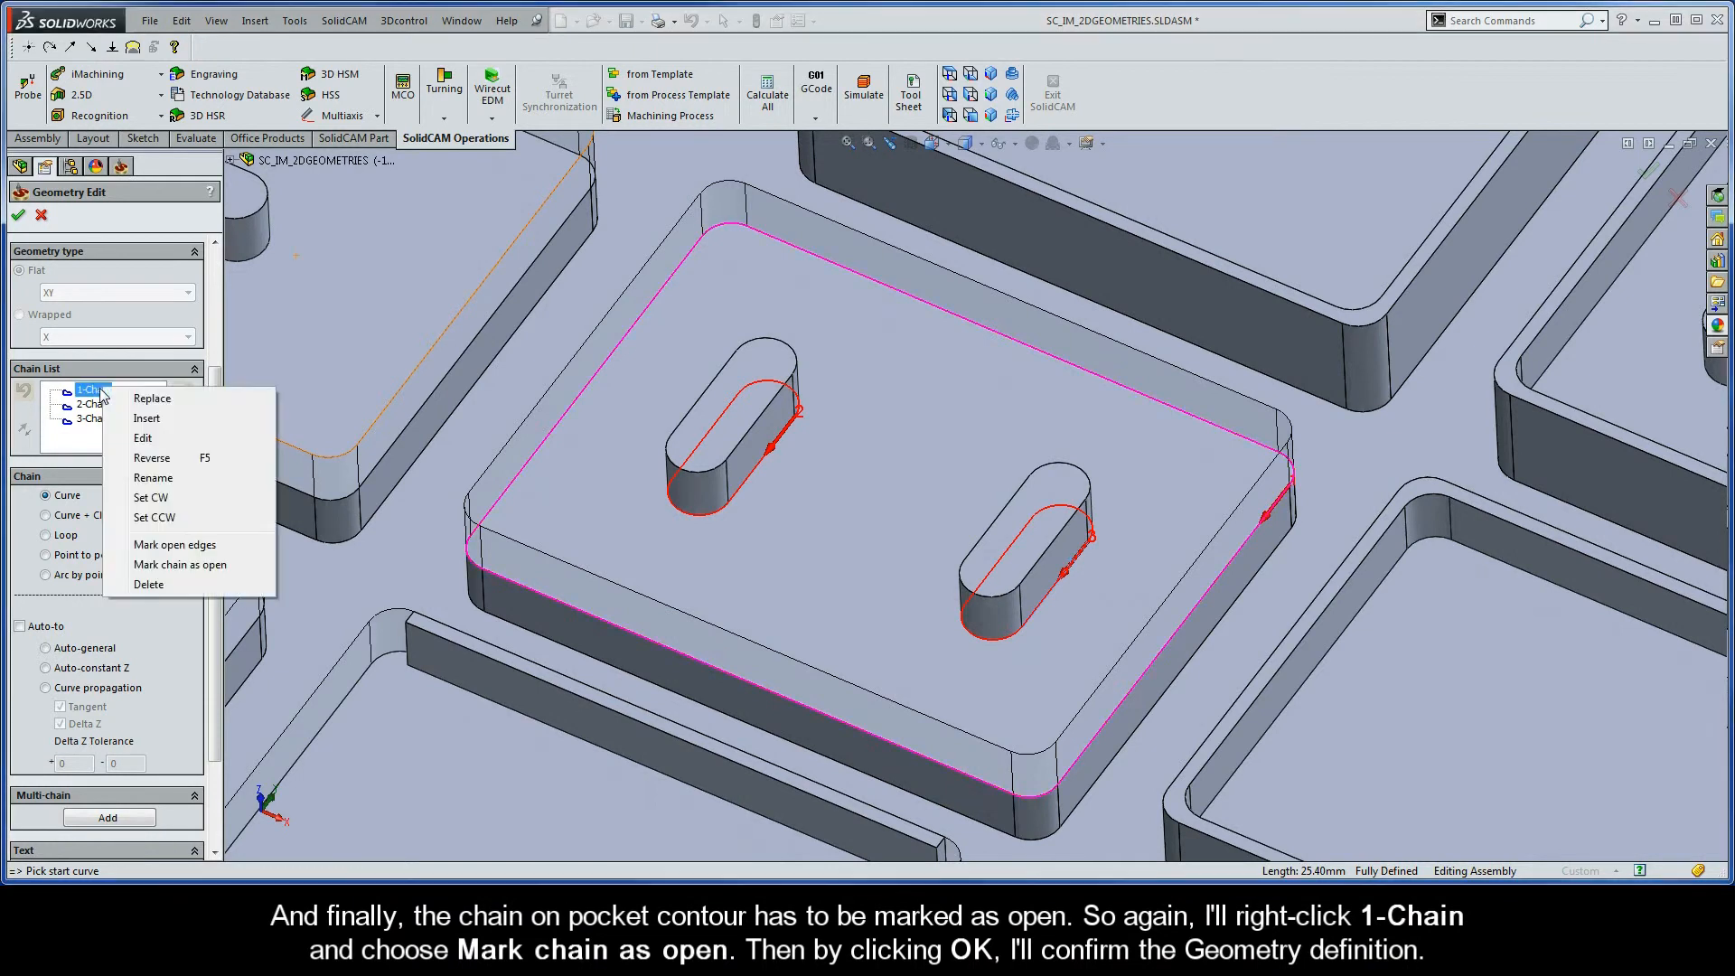
{"action": "left_click", "coordinate": [181, 565]}
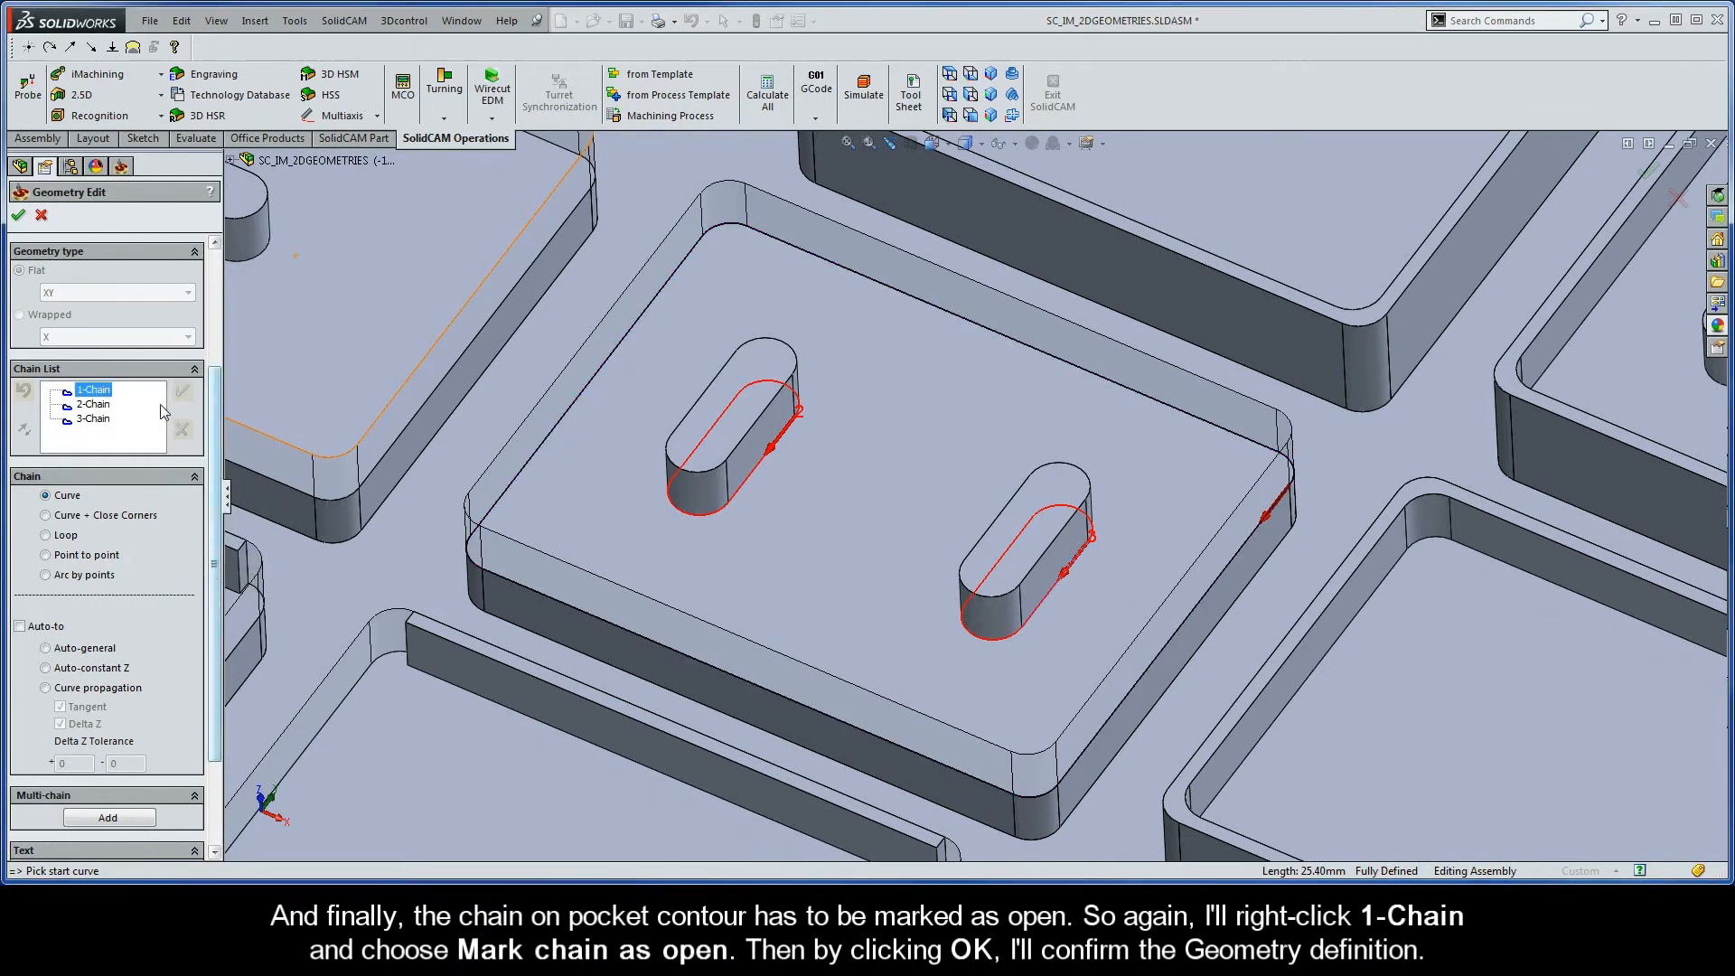
{"action": "left_click", "coordinate": [18, 215]}
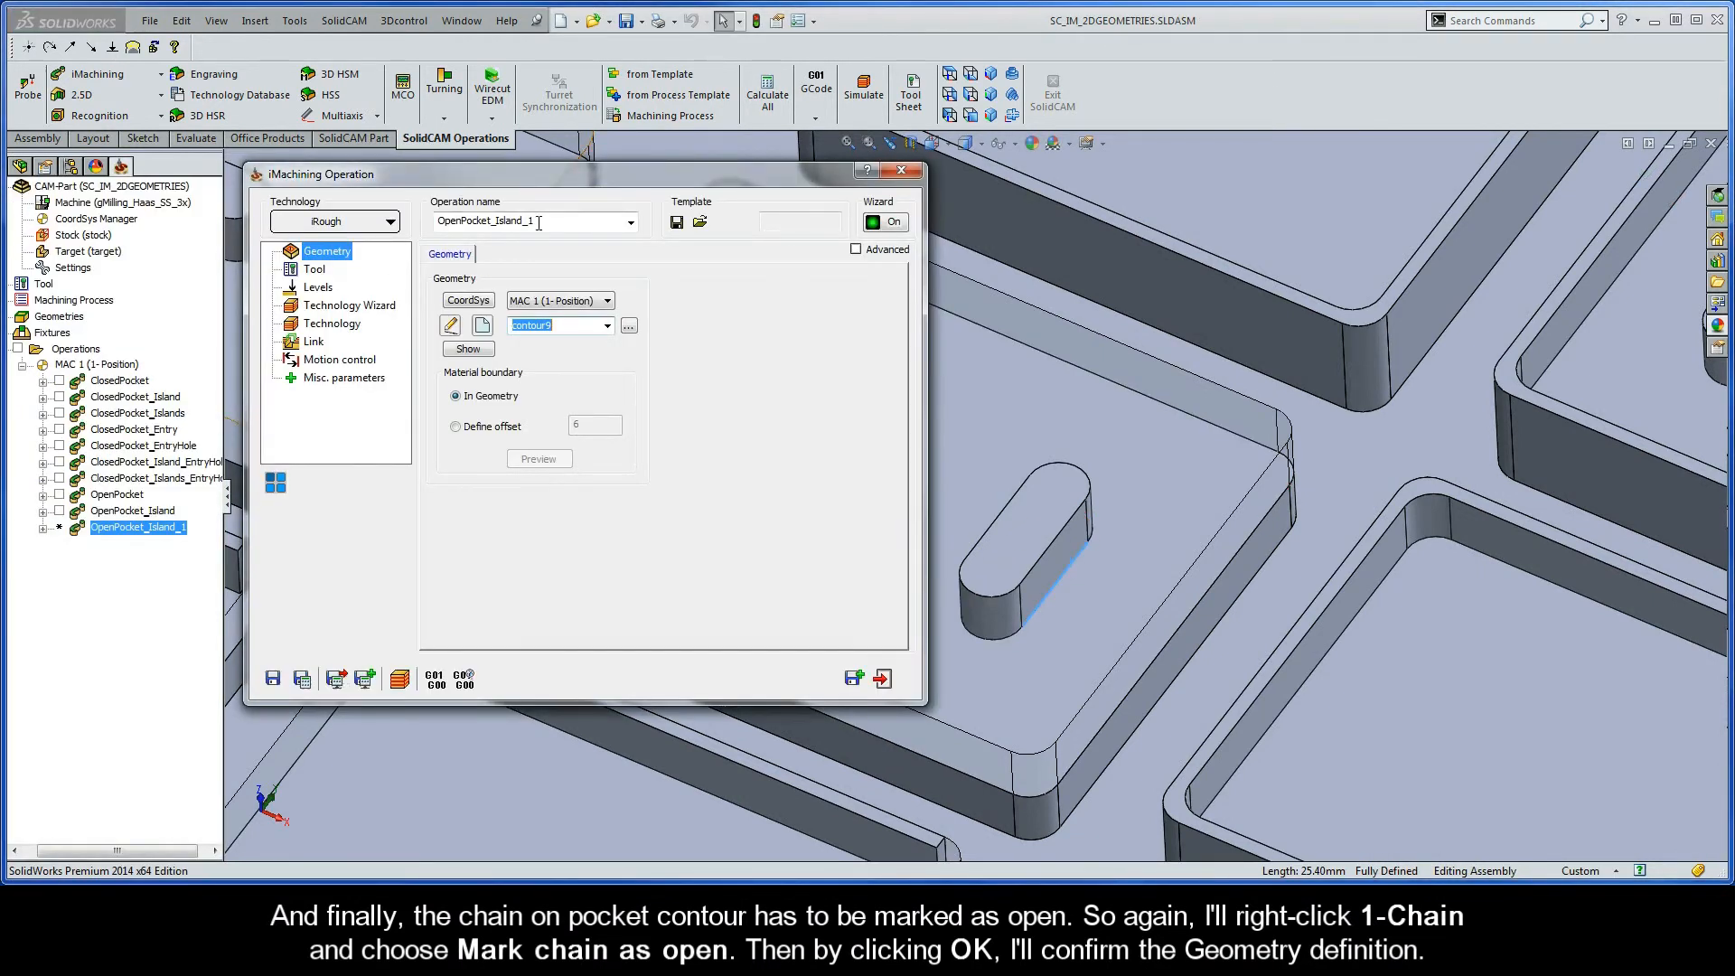
Name the operation OpenPocket_Islands, save it and calculate its tool path.
{"action": "left_click", "coordinate": [542, 221]}
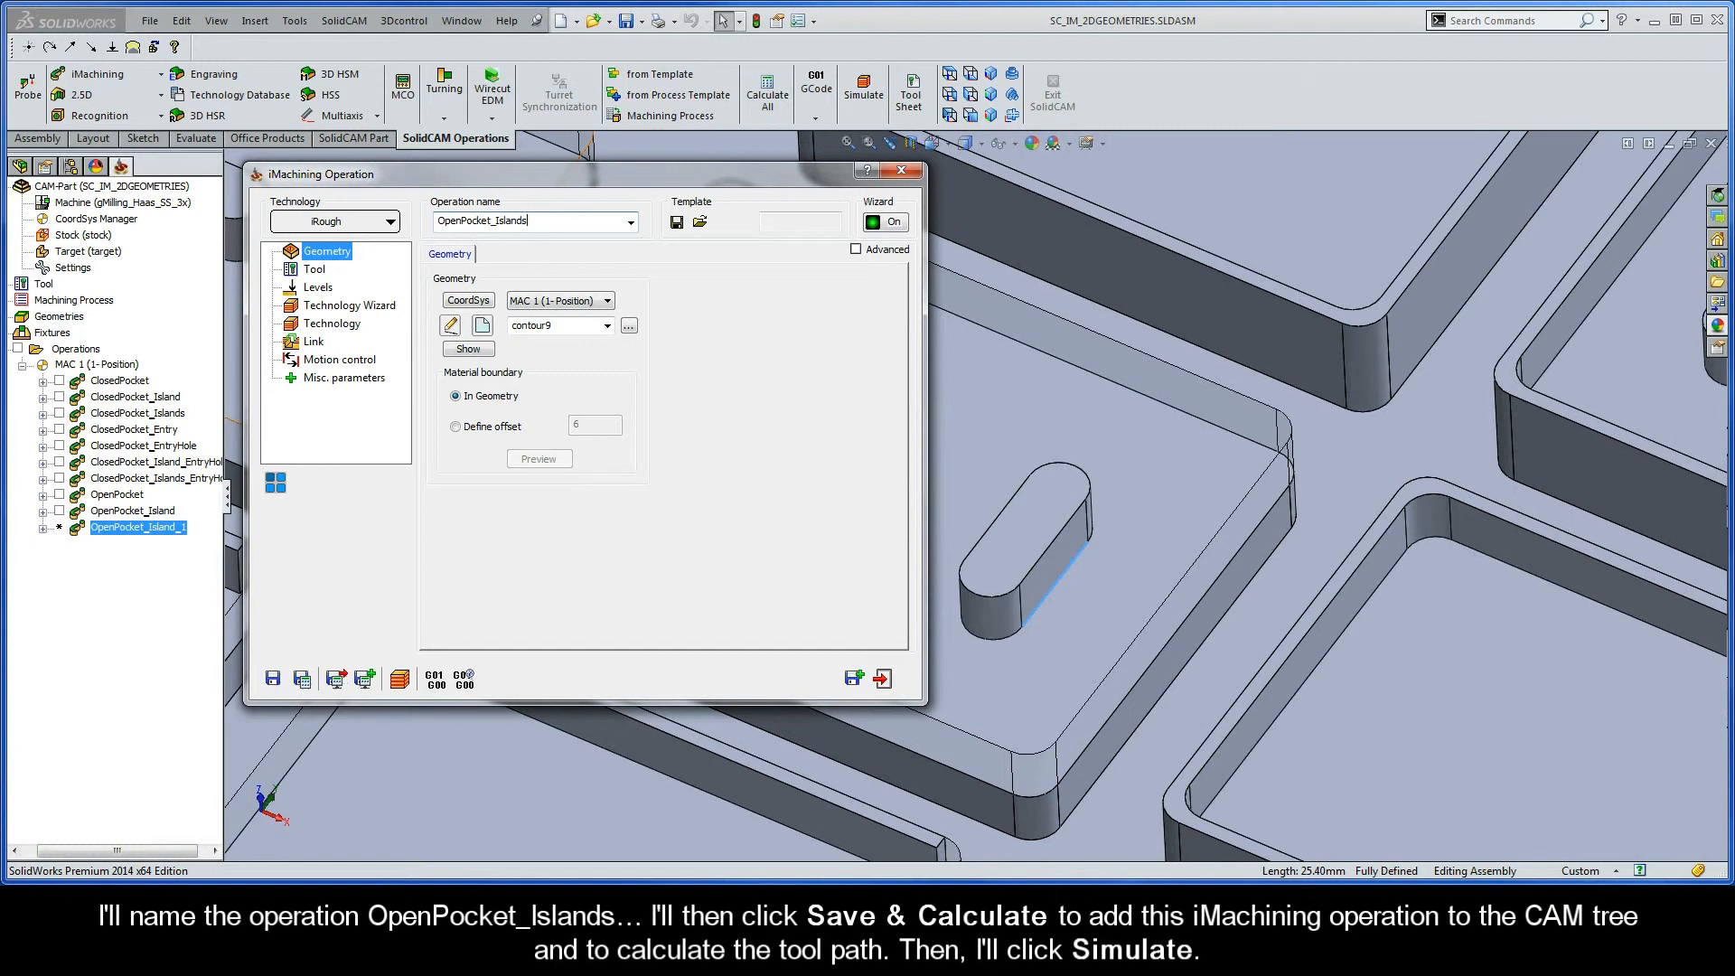
{"action": "left_click", "coordinate": [303, 679]}
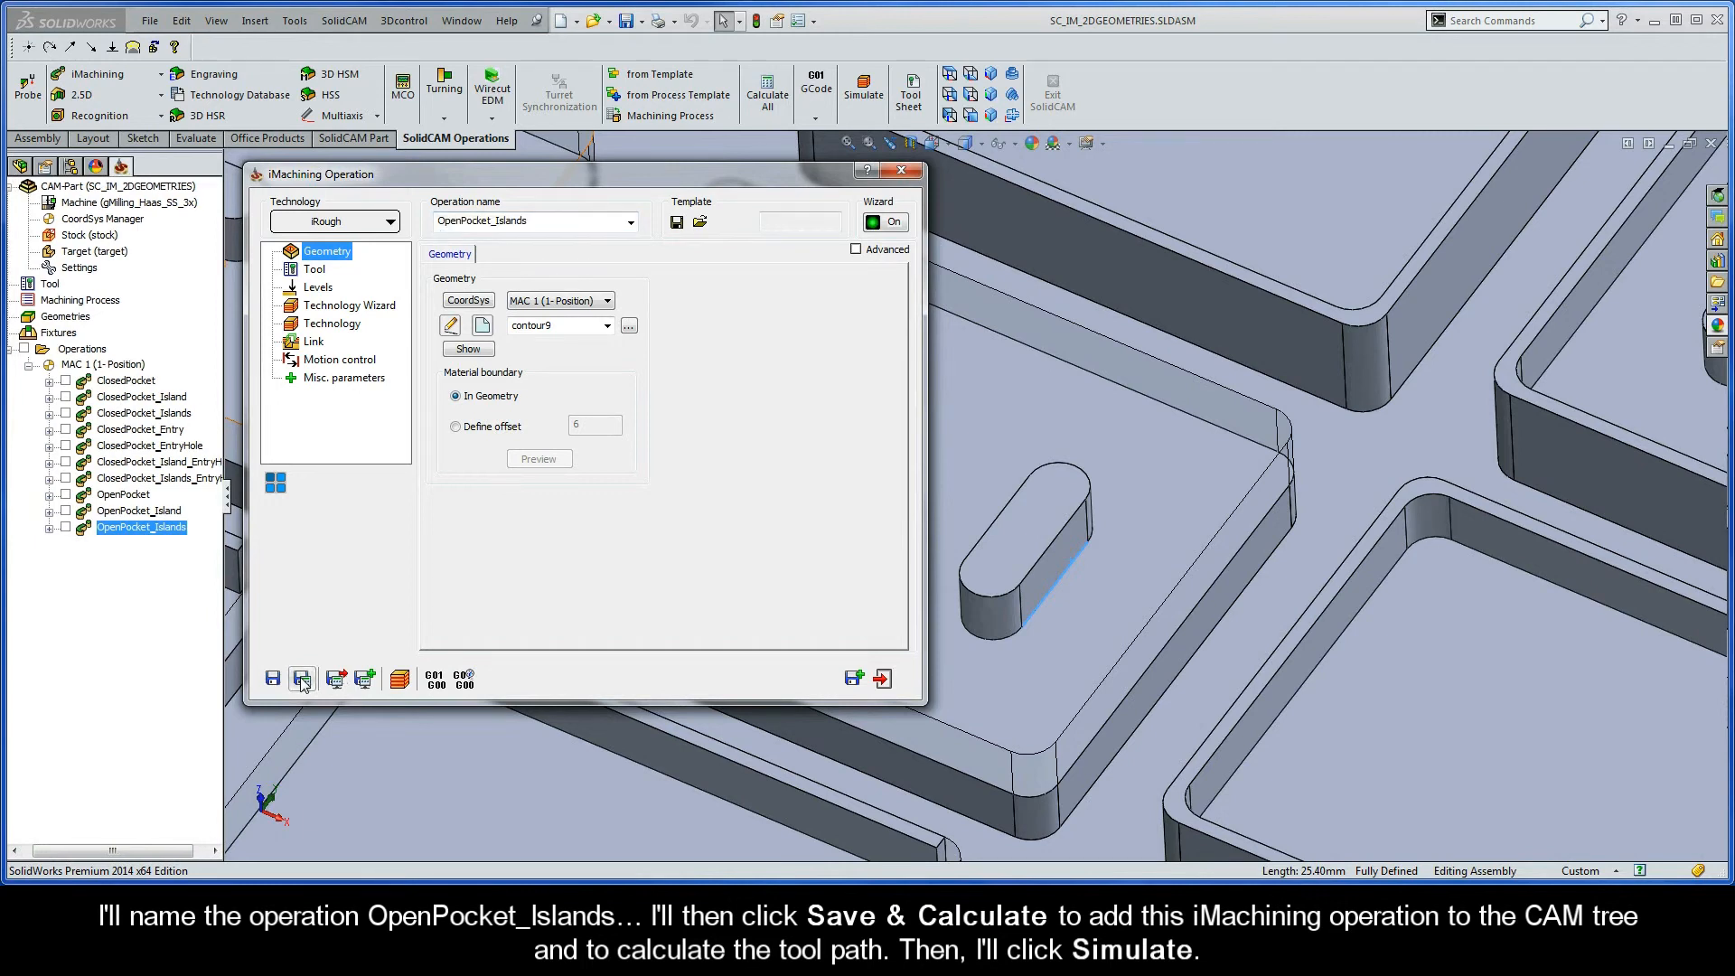
Simulate the OpenPocket_Islands tool path in Host CAD mode, starting slower and speeding up during playback, and exit the simulation and operation.
{"action": "left_click", "coordinate": [401, 680]}
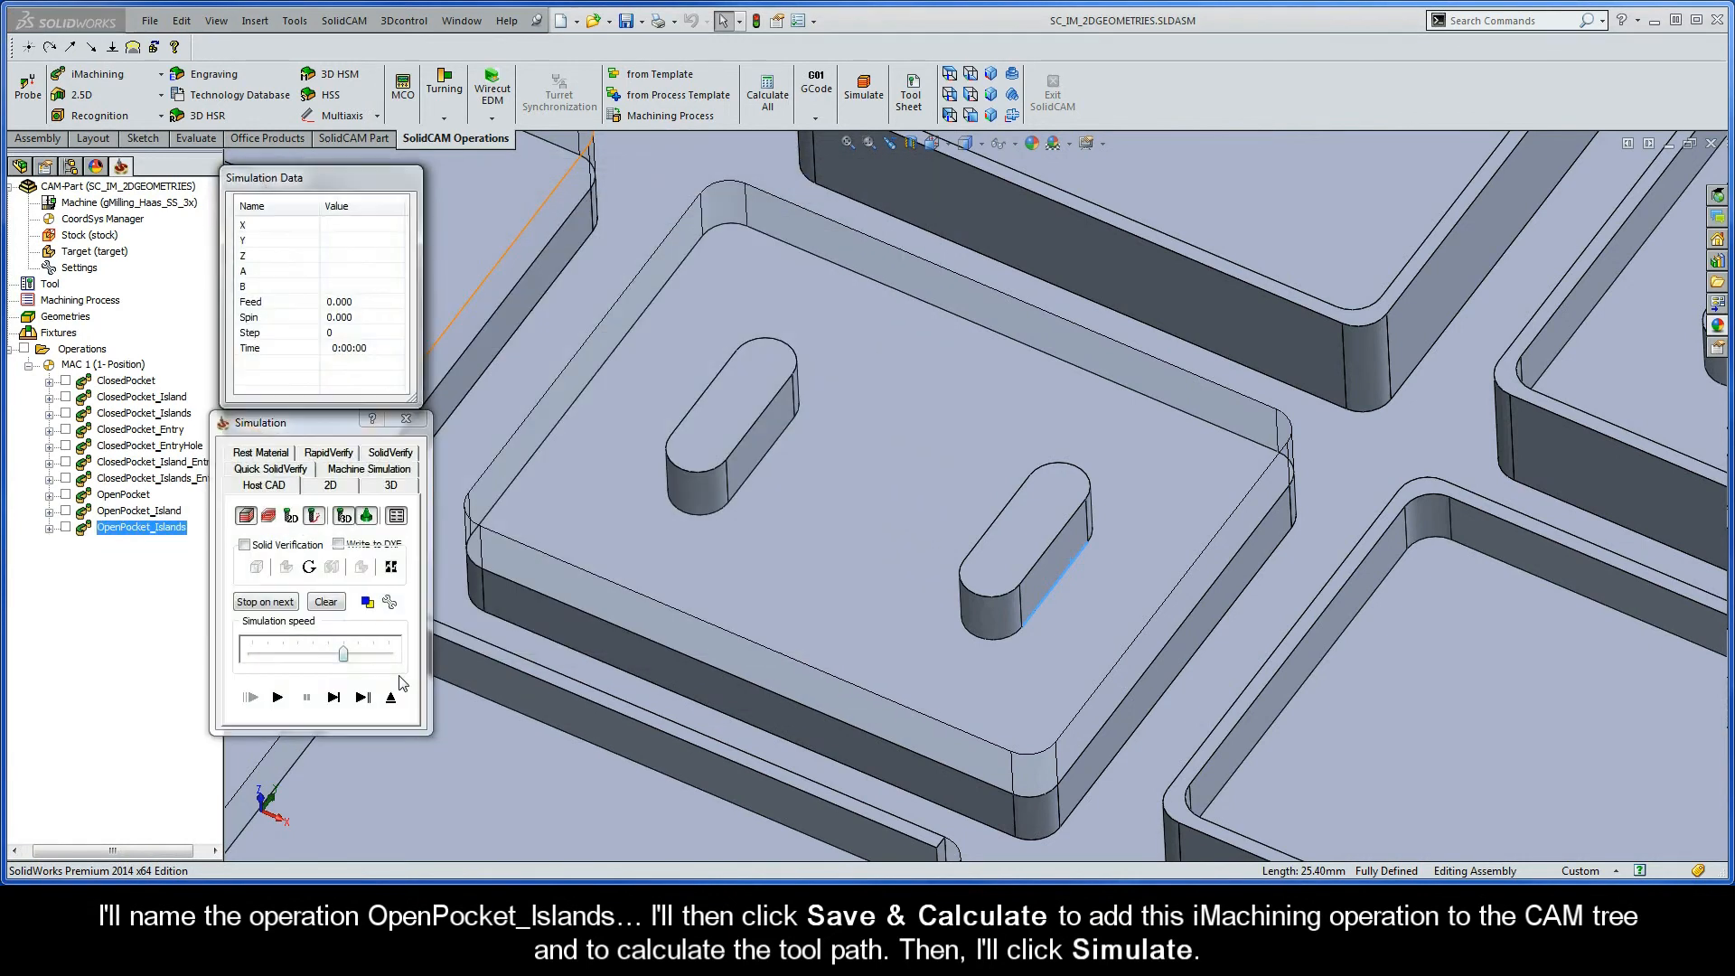
{"action": "left_click_drag", "start_coordinate": [346, 657], "coordinate": [312, 655]}
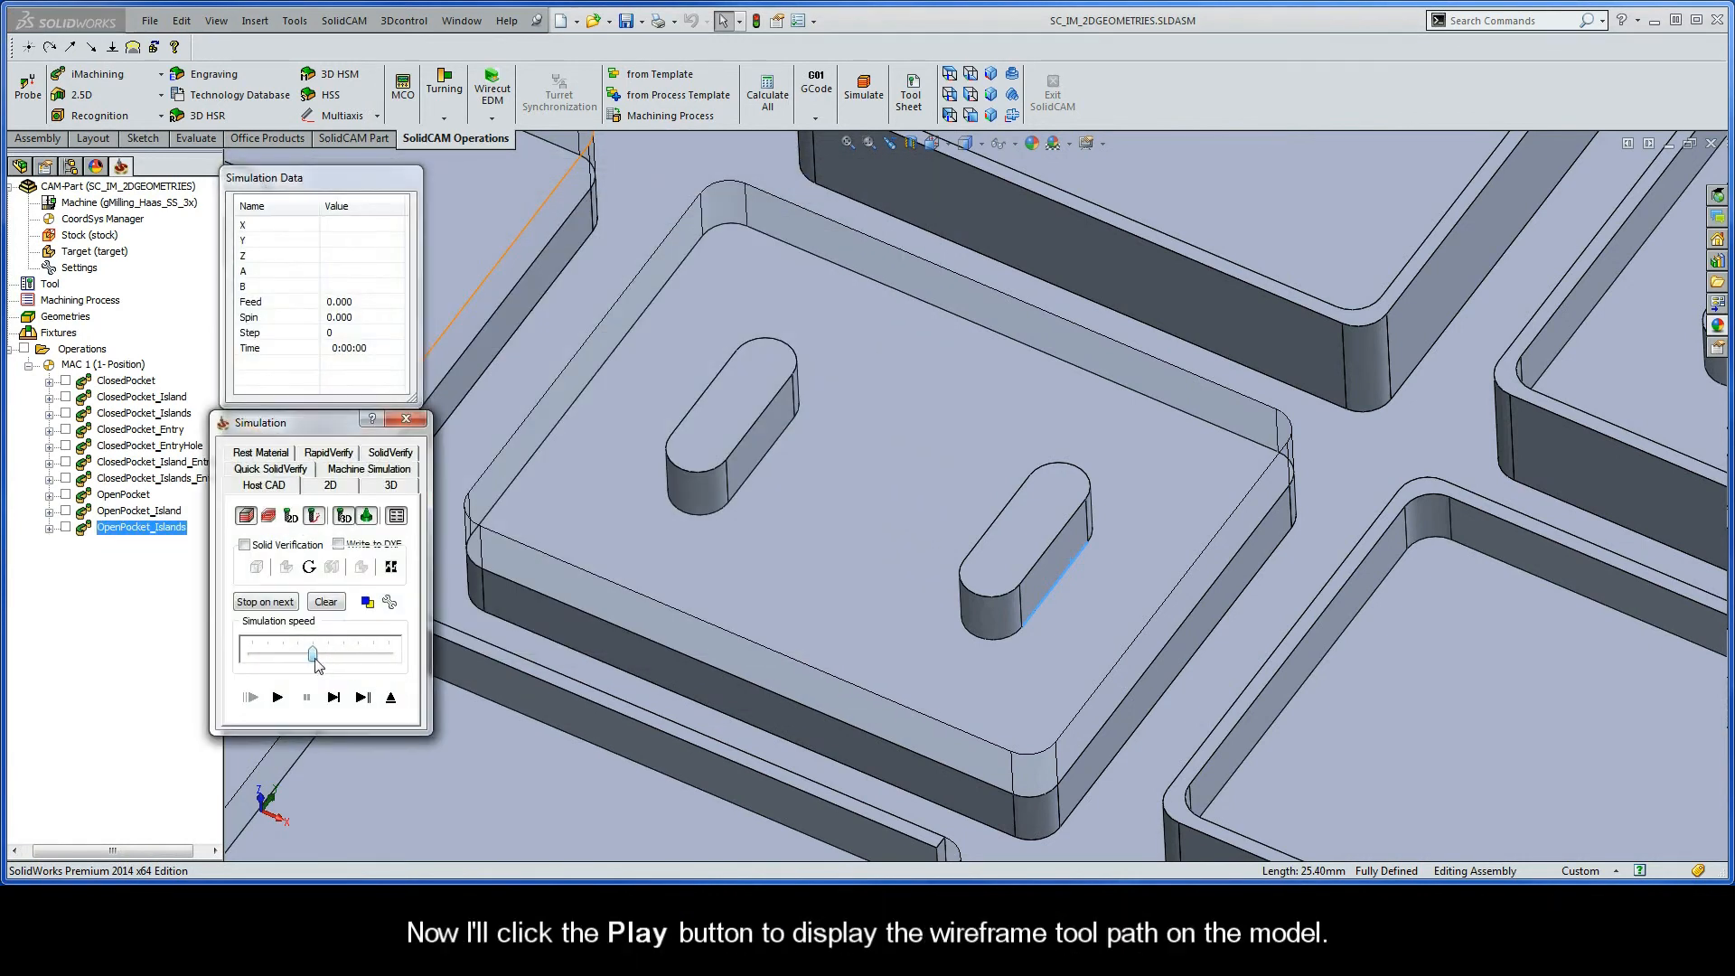
{"action": "left_click", "coordinate": [278, 698]}
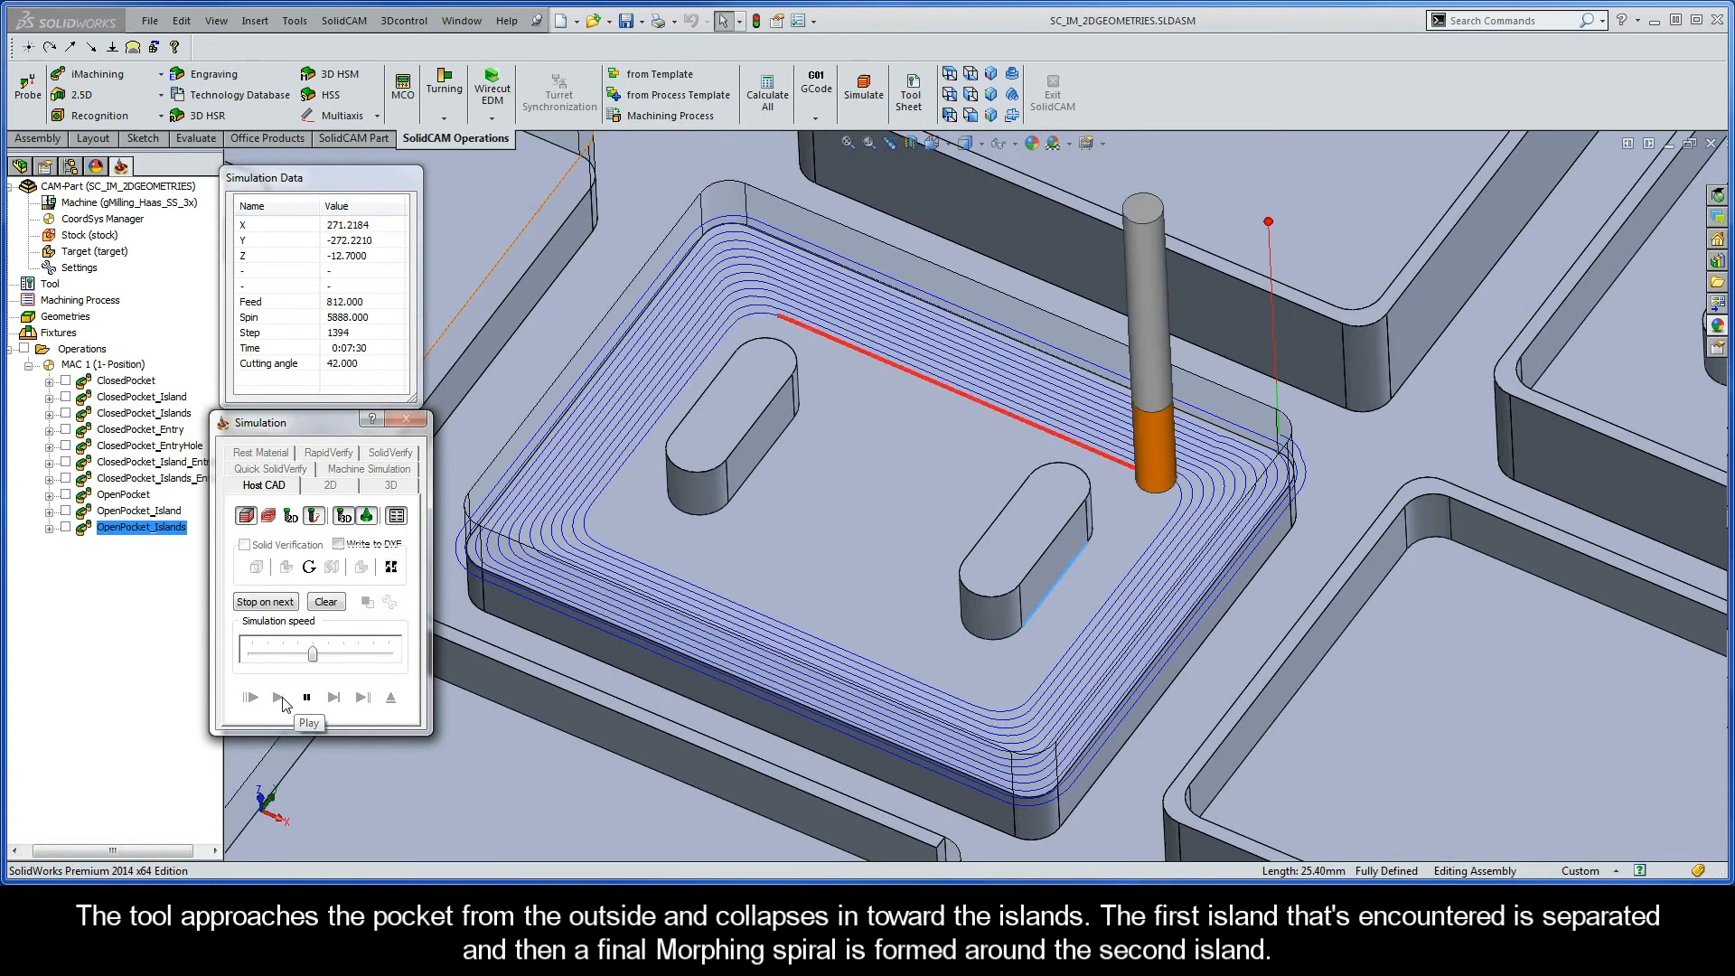
{"action": "left_click_drag", "start_coordinate": [313, 658], "coordinate": [345, 659]}
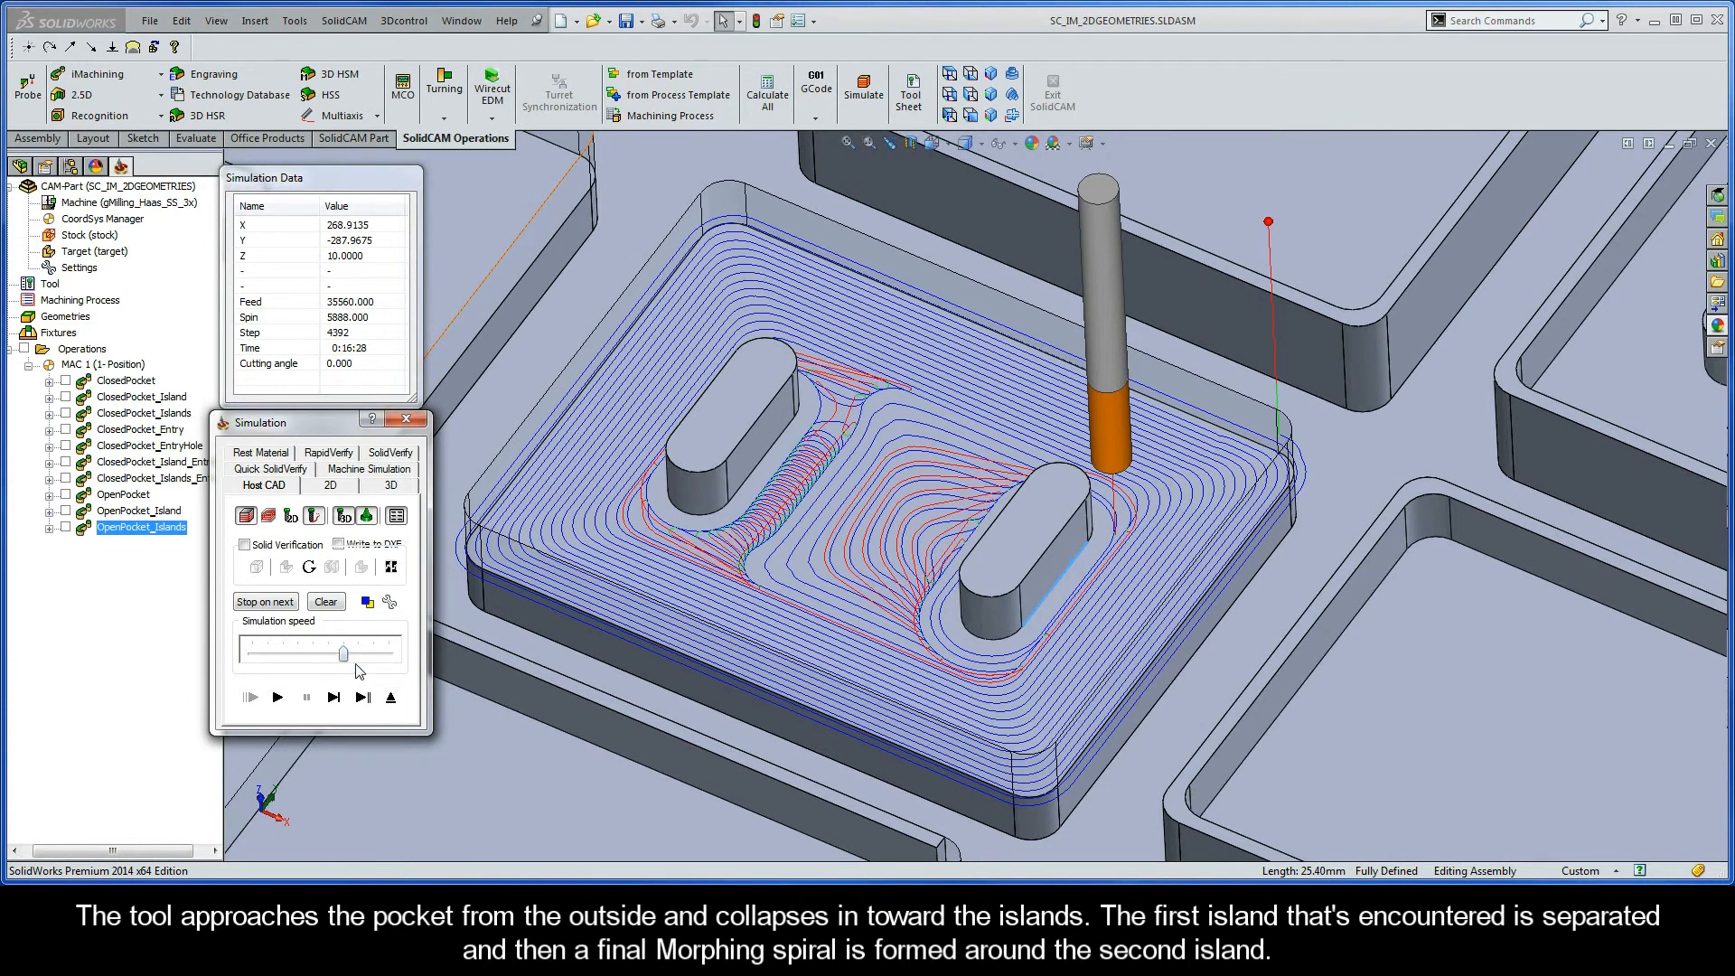
{"action": "left_click", "coordinate": [392, 699]}
{"action": "left_click", "coordinate": [883, 678]}
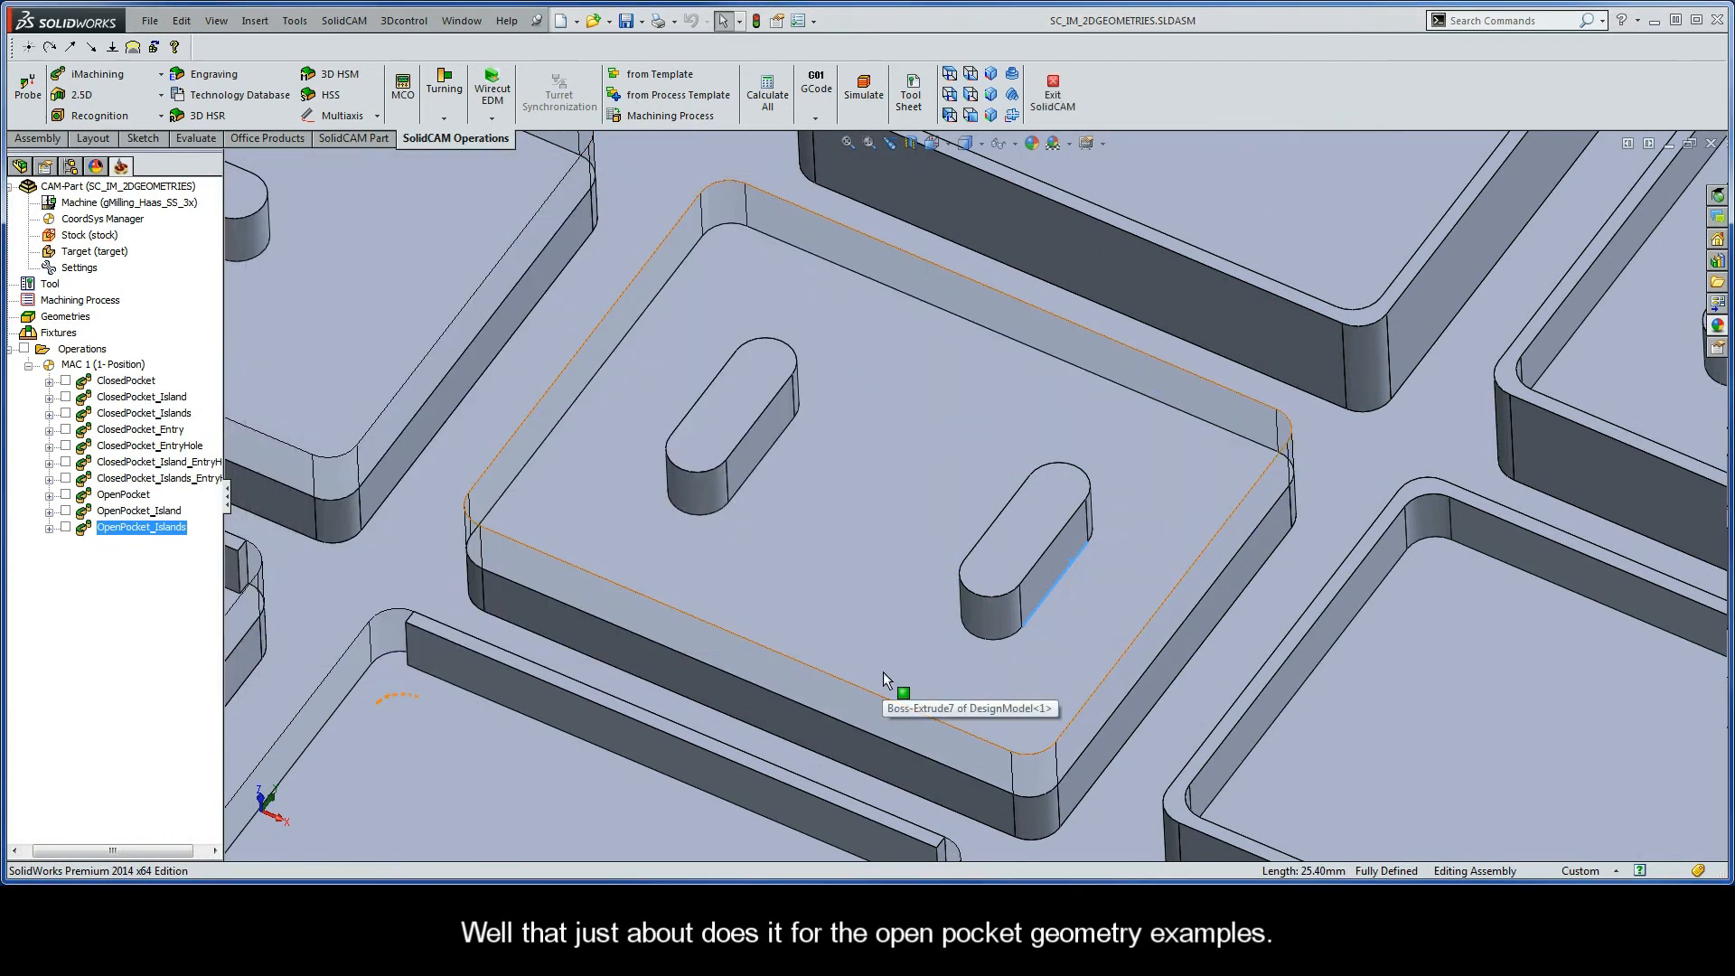